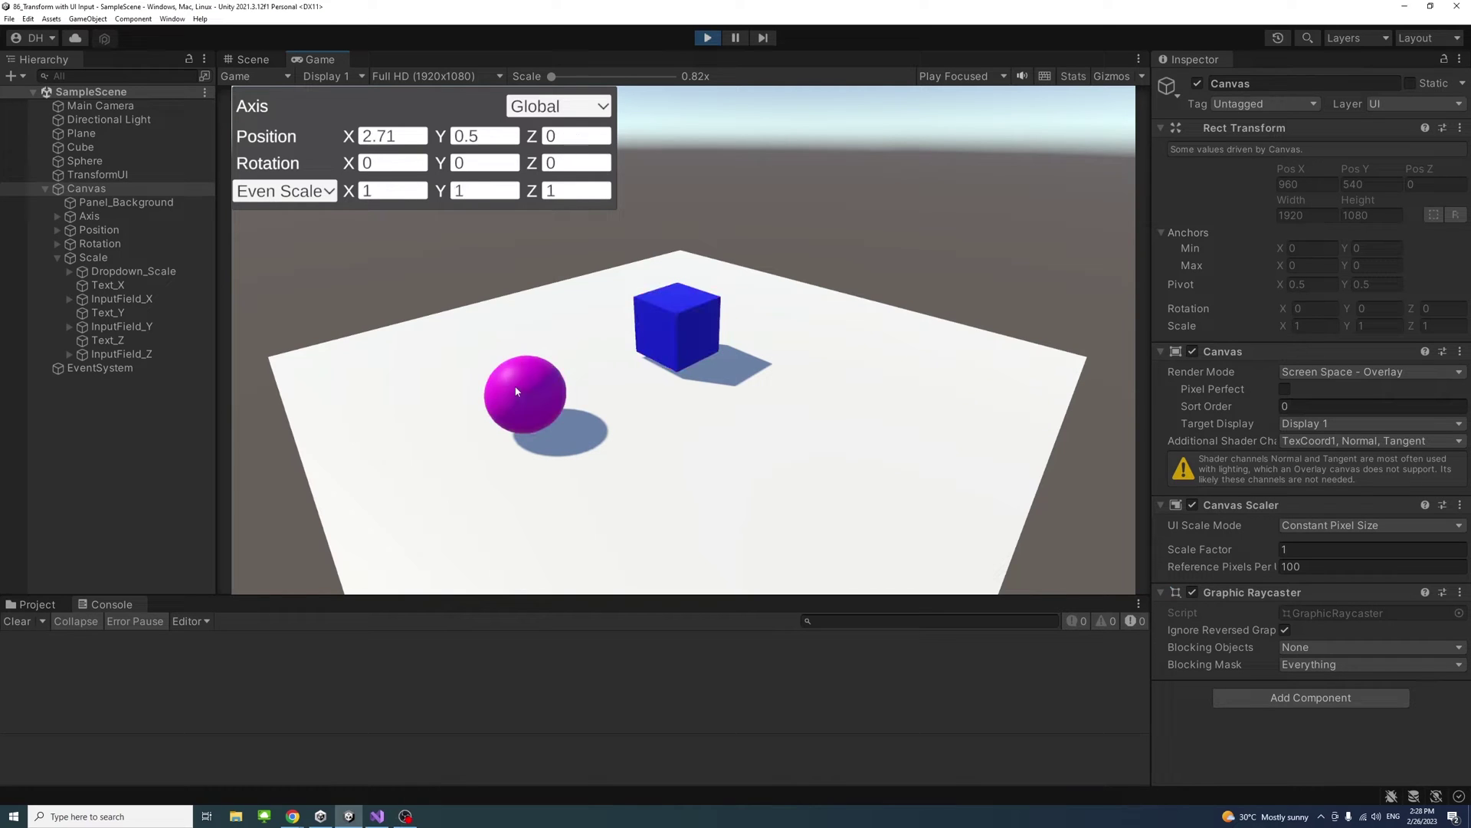
# Select the cube and move it to position X 2, Y 2 in the runtime panel.
pyautogui.click(684, 329)
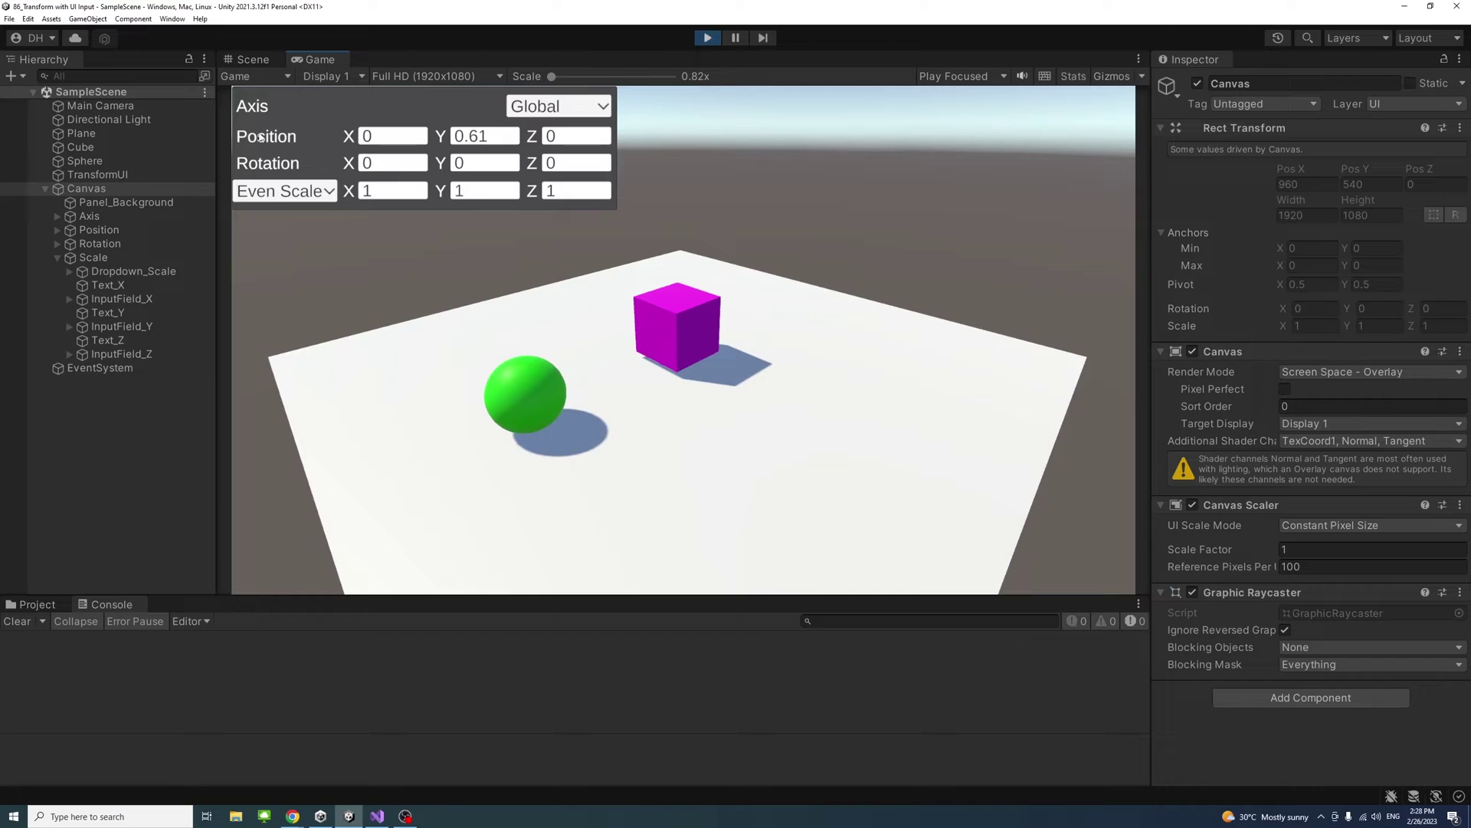
pyautogui.click(389, 138)
pyautogui.click(403, 139)
pyautogui.doubleClick(403, 139)
pyautogui.write('2')
pyautogui.press('Return')
pyautogui.click(498, 139)
pyautogui.write('2')
pyautogui.press('Return')
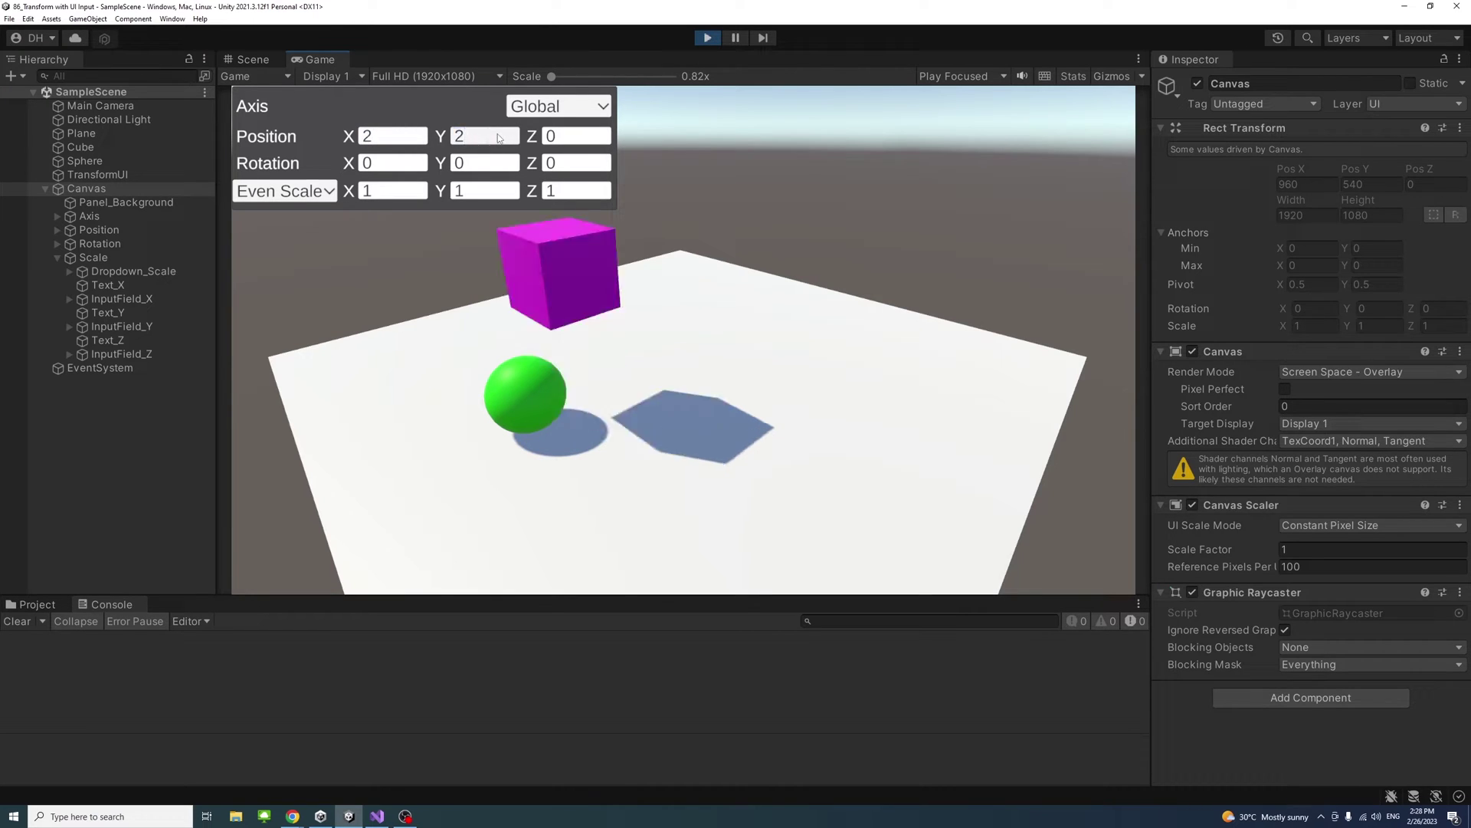
pyautogui.press('Tab')
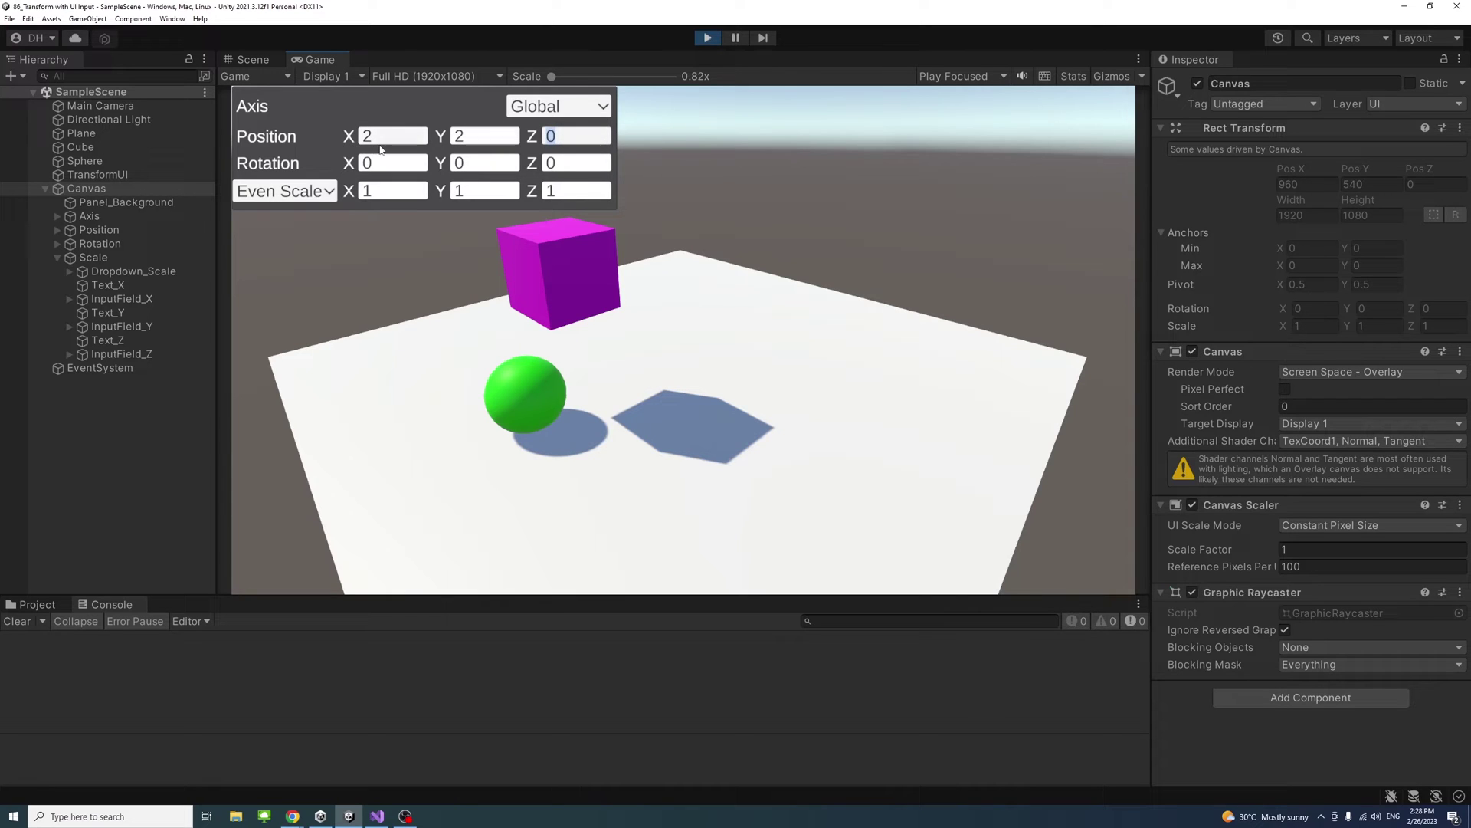
# Rotate the cube 22 on X and 33 on Y, then apply an even scale of 2.
pyautogui.click(376, 165)
pyautogui.write('22')
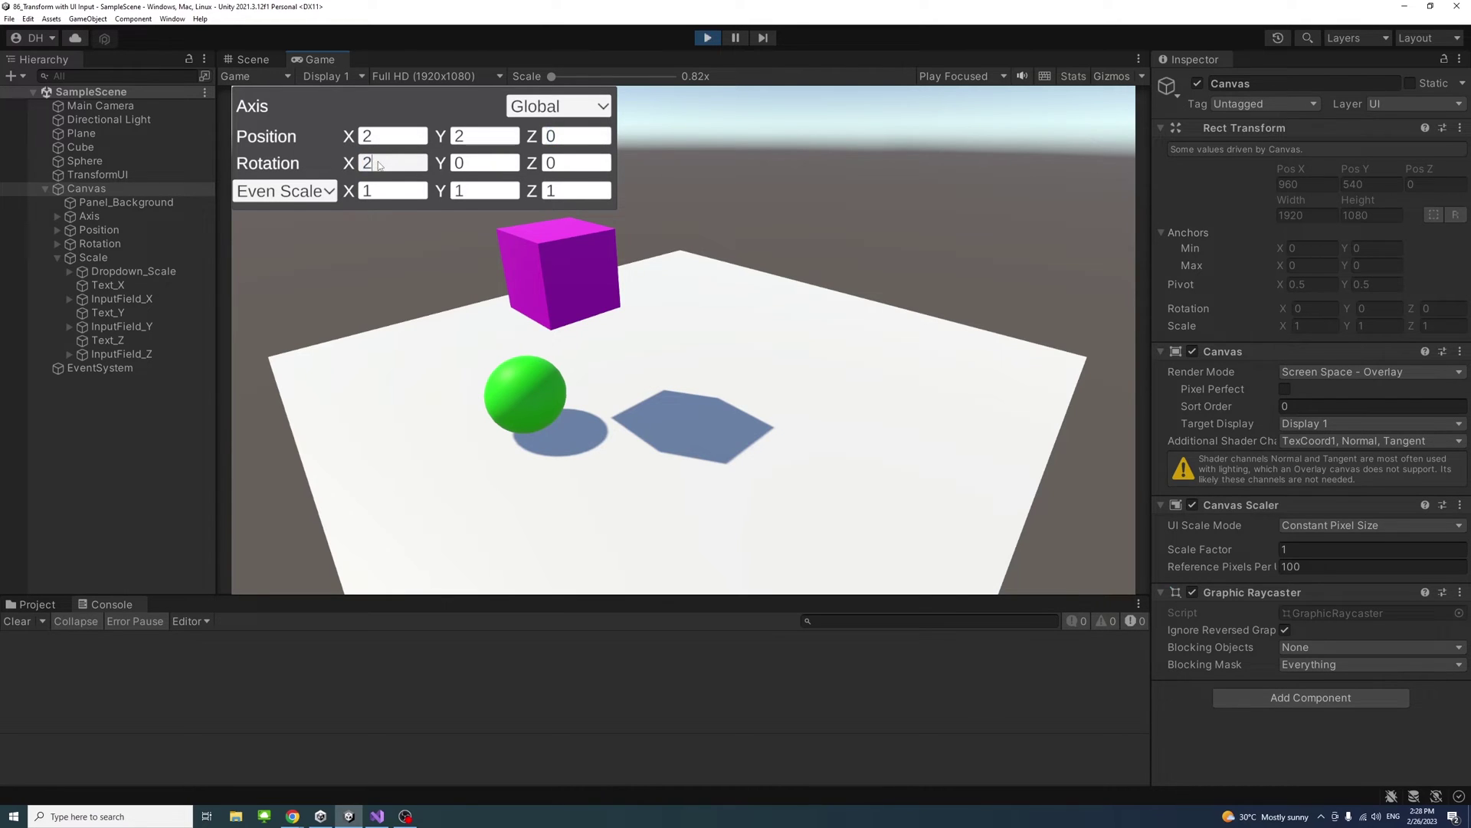
pyautogui.click(492, 165)
pyautogui.write('33')
pyautogui.click(375, 190)
pyautogui.write('2')
pyautogui.press('Return')
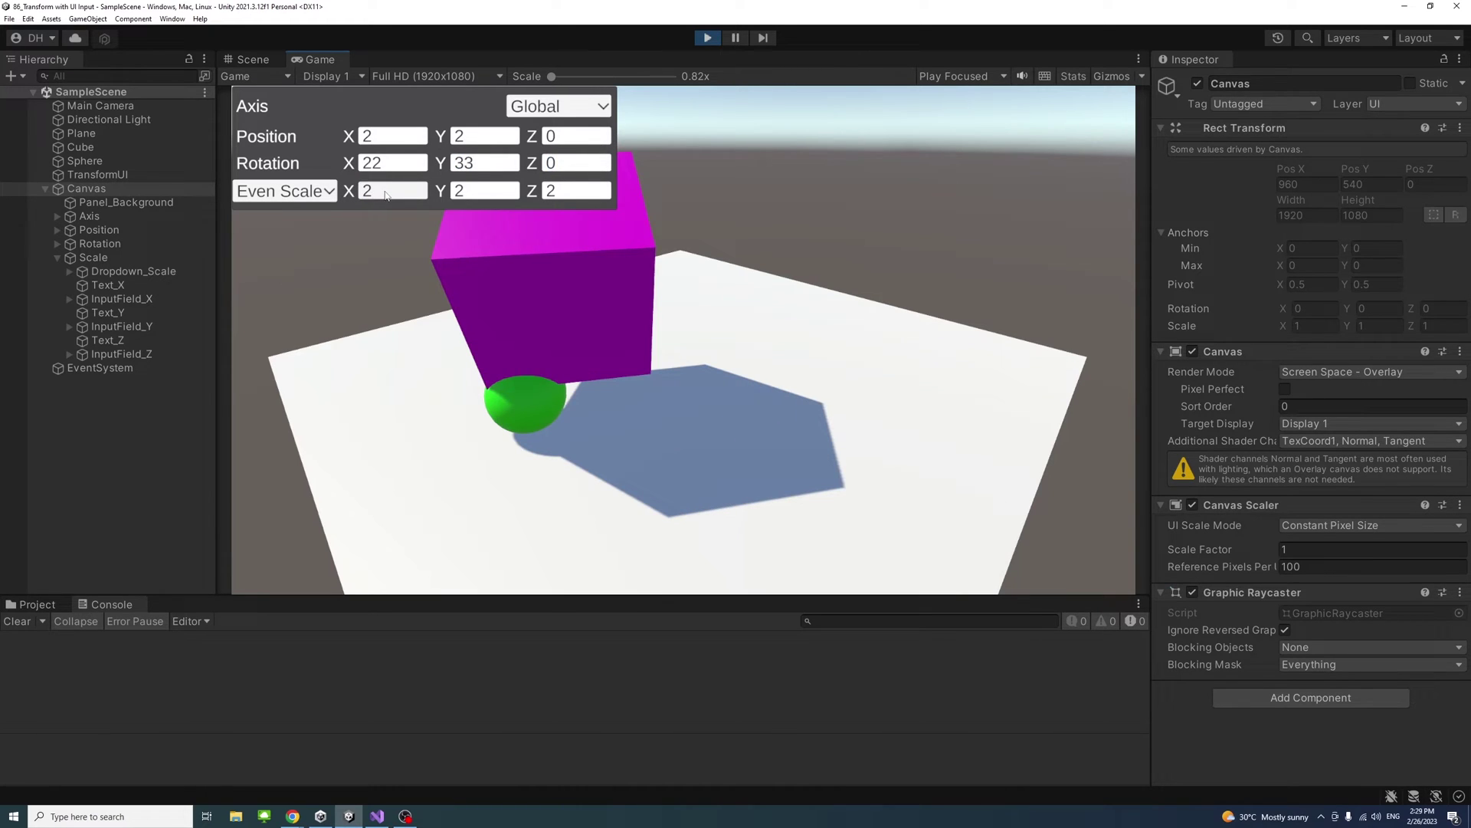
# Switch the scale mode to per-axis Scale and set X and Y scale to 1.
pyautogui.click(285, 191)
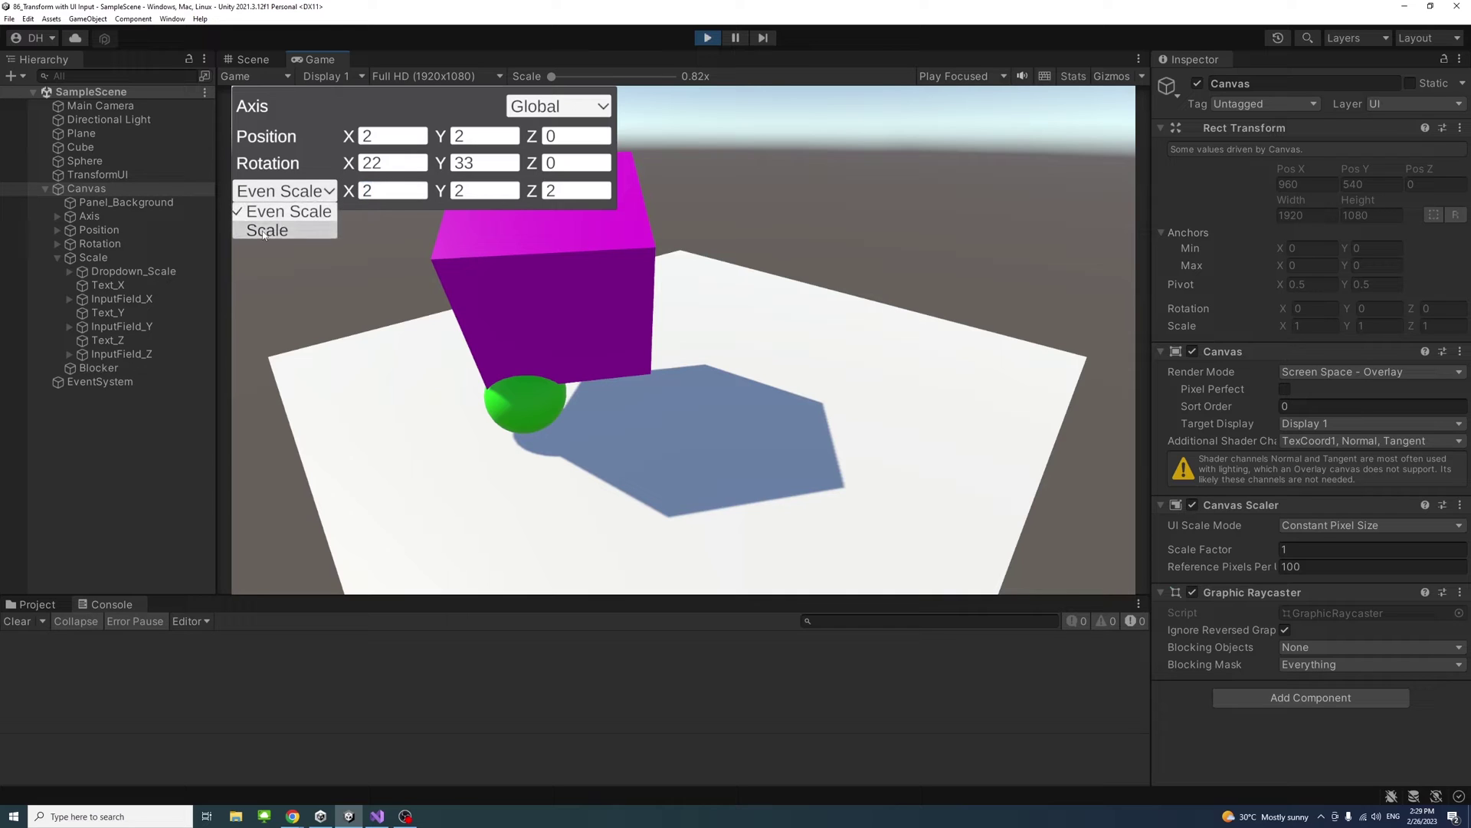
pyautogui.click(264, 232)
pyautogui.click(395, 196)
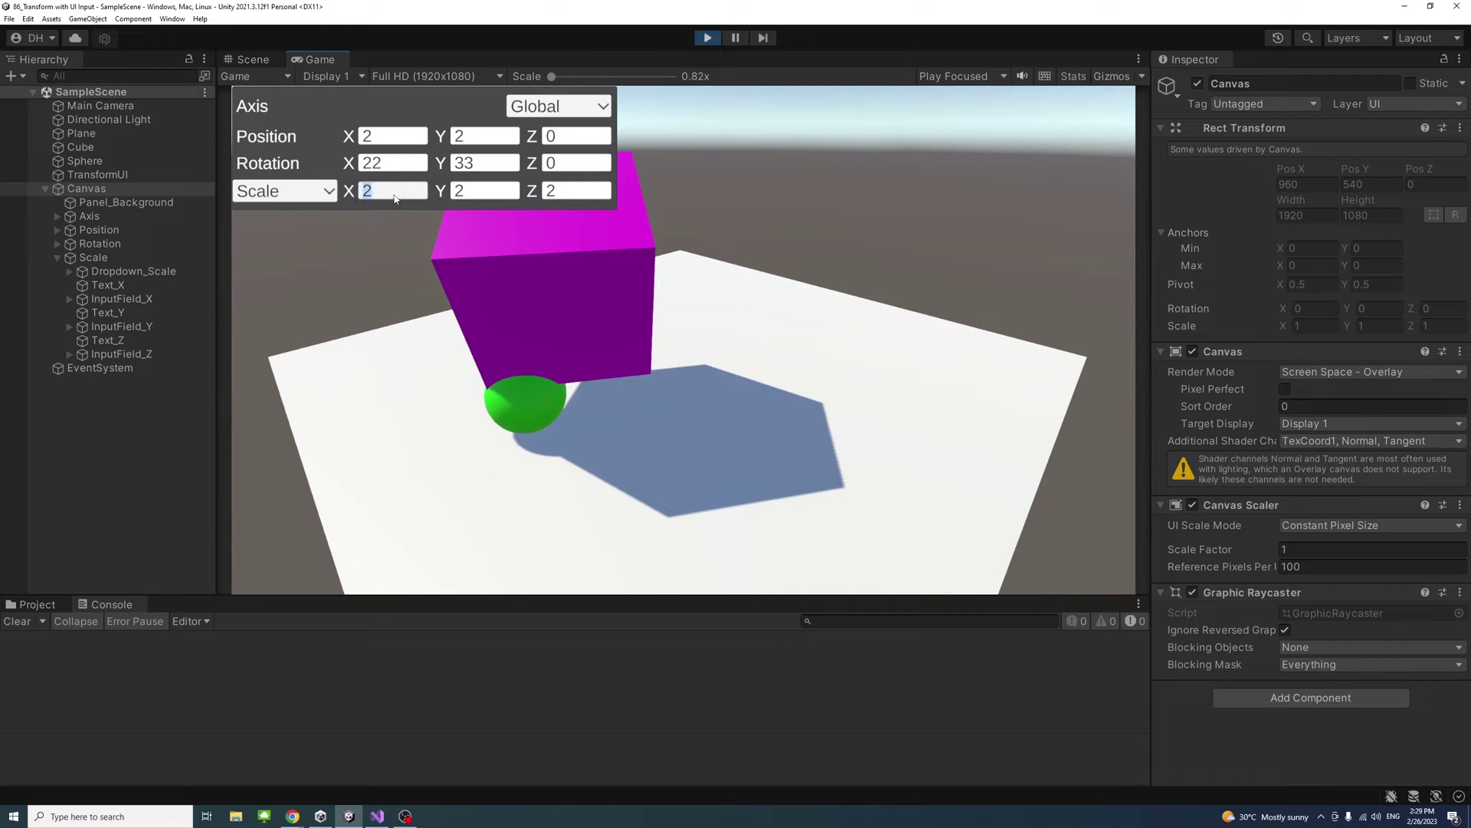
pyautogui.write('1')
pyautogui.press('Return')
pyautogui.click(484, 194)
pyautogui.write('1')
pyautogui.press('Return')
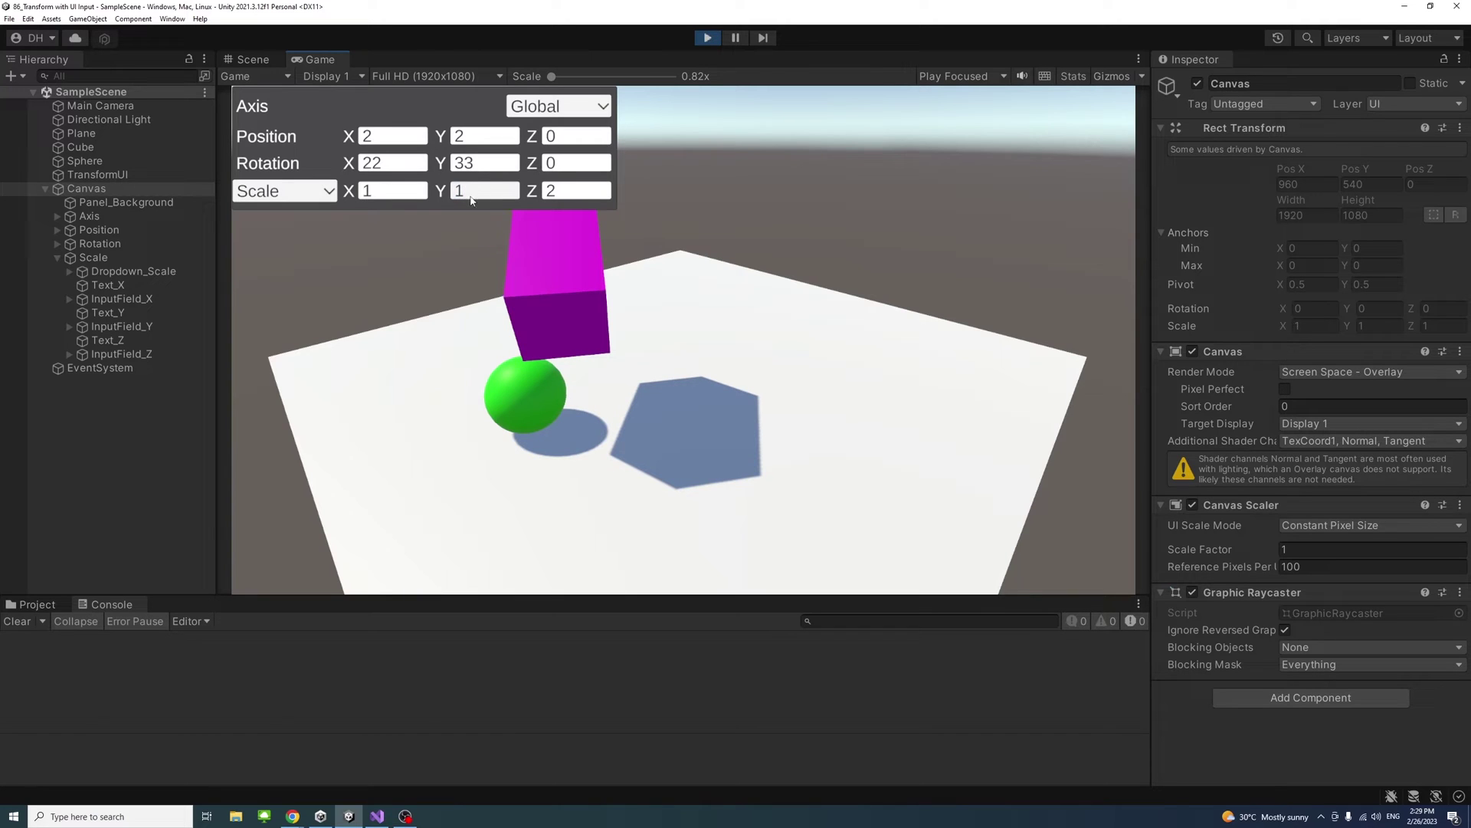
# Switch the panel's axis mode to Local and select the local X position field.
pyautogui.click(582, 107)
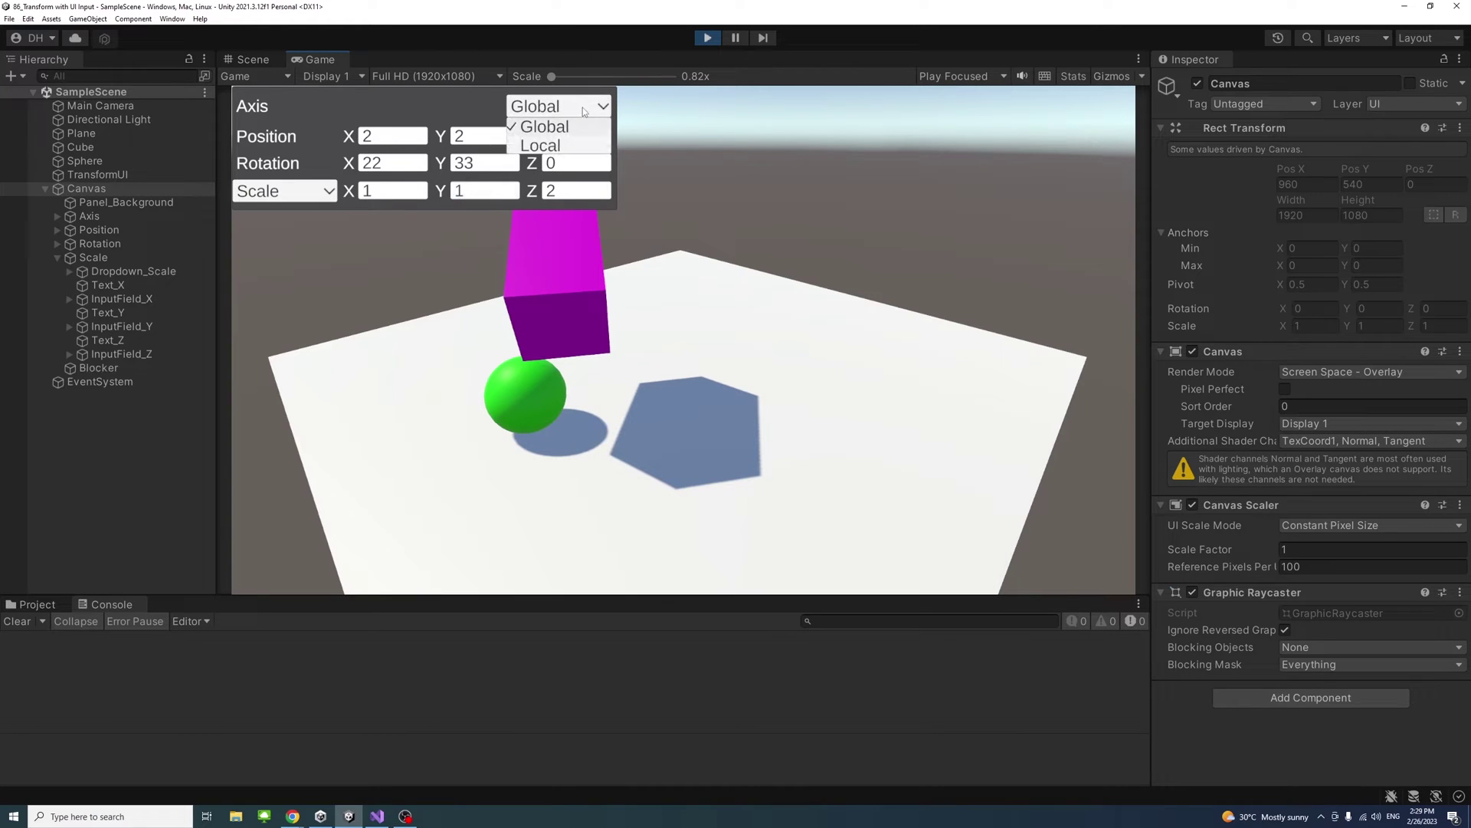
pyautogui.click(536, 145)
pyautogui.click(397, 138)
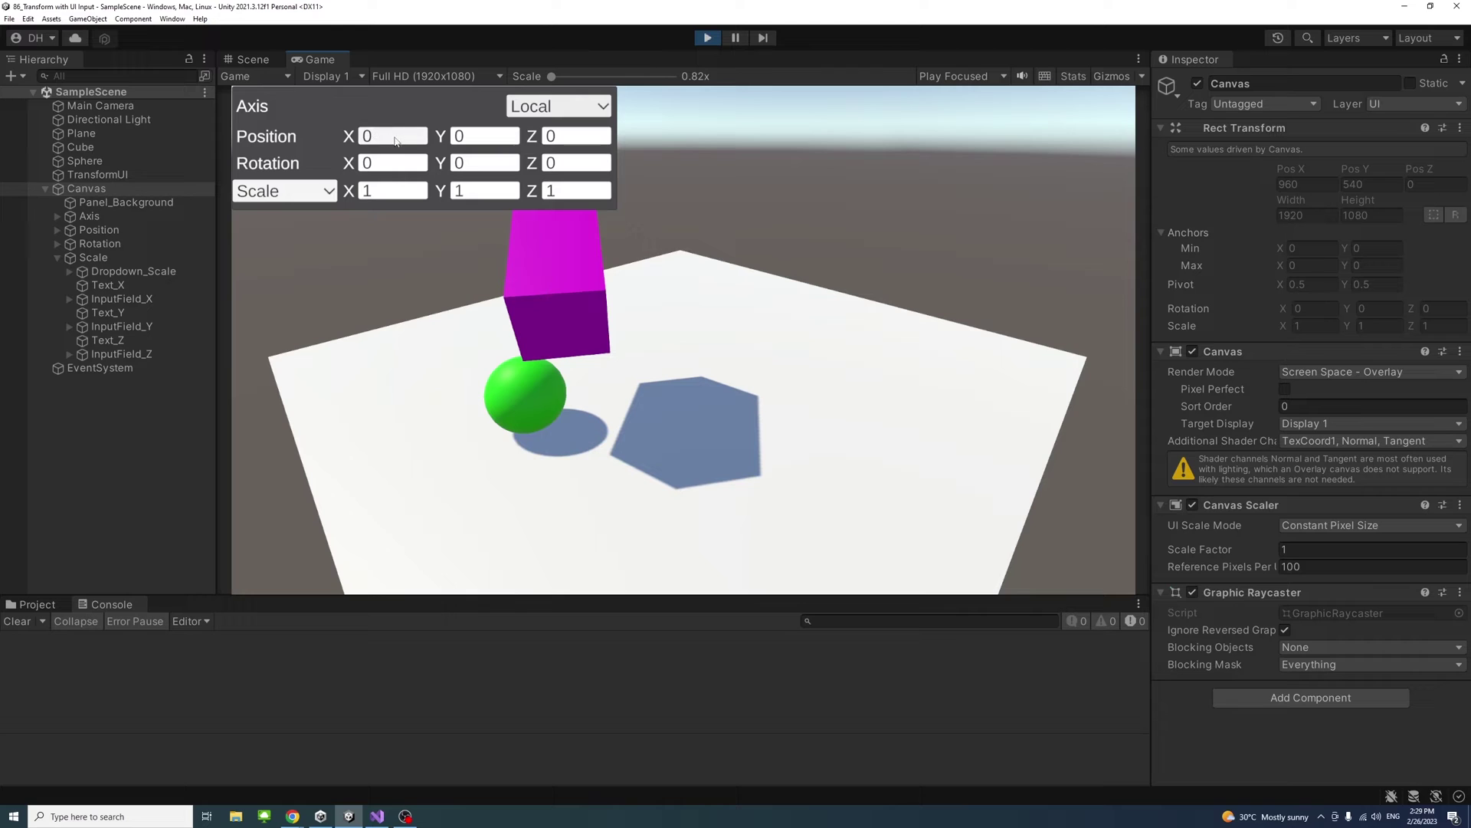
# Apply a local X position of 2, then select the plane, cube and sphere in turn.
pyautogui.write('2')
pyautogui.press('Return')
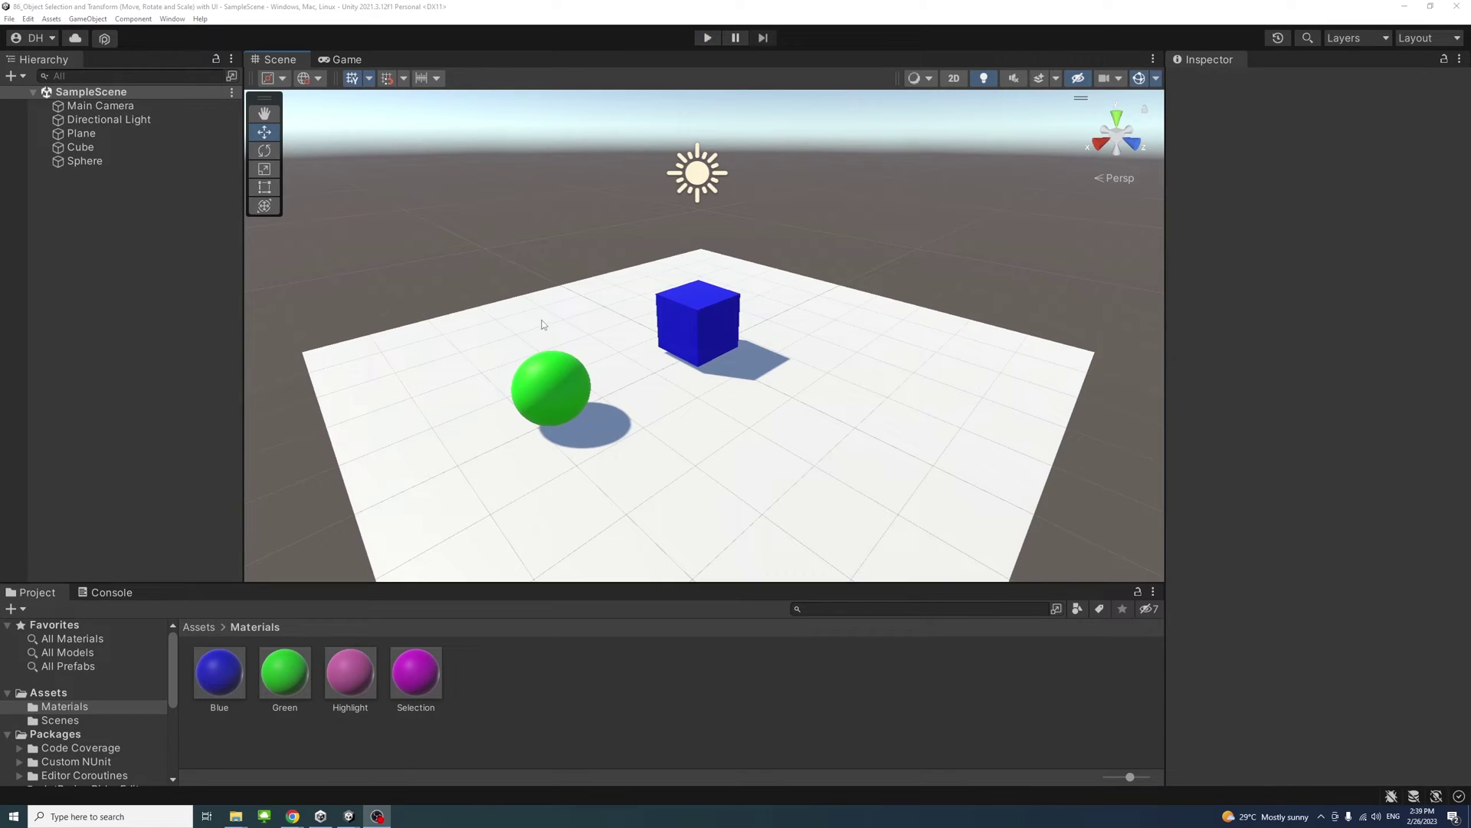
pyautogui.click(78, 134)
pyautogui.click(77, 148)
pyautogui.click(76, 162)
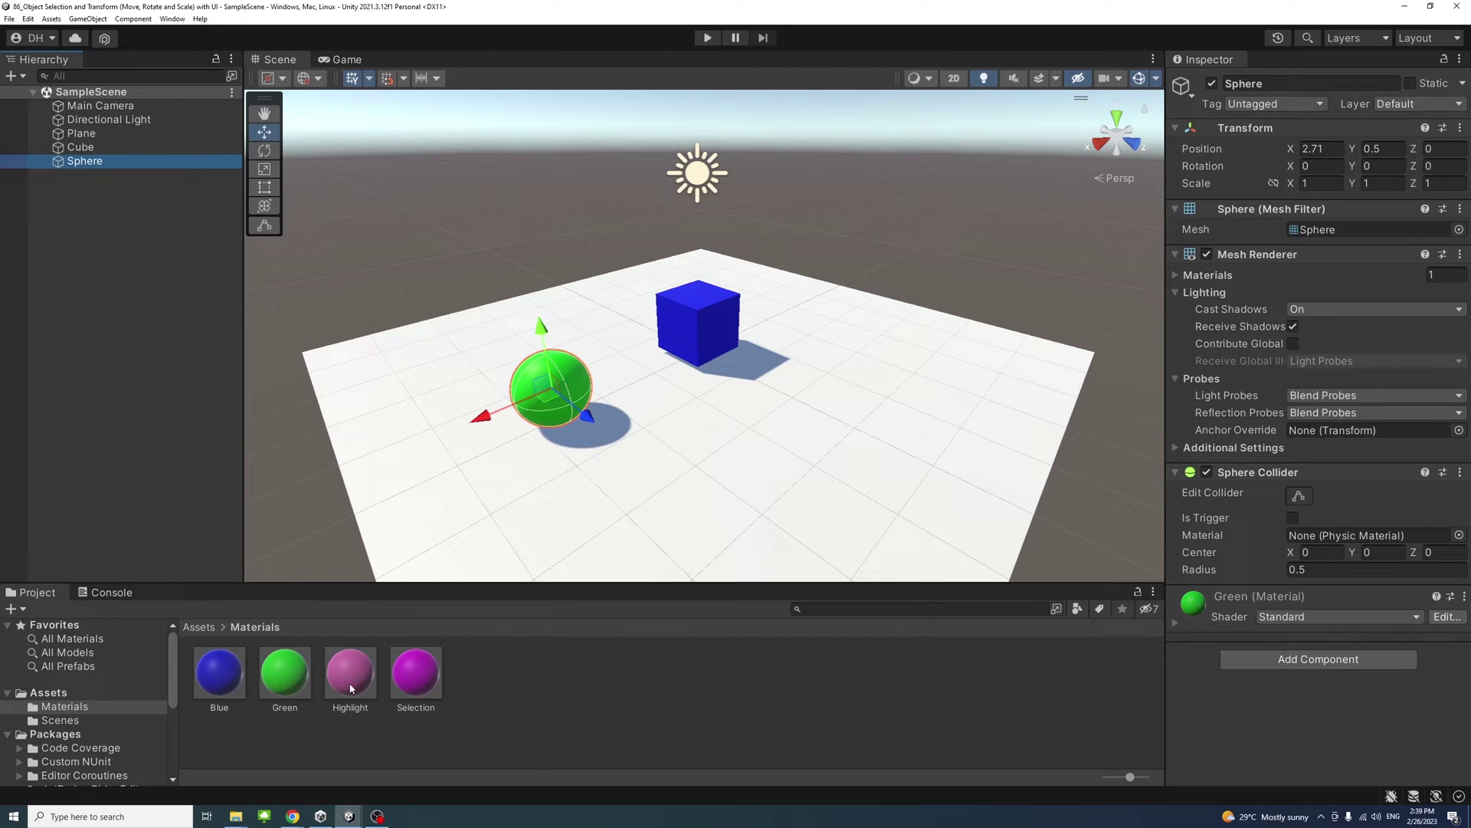
# Compare the Highlight and Selection materials, ending on Selection, then select the plane.
pyautogui.click(418, 674)
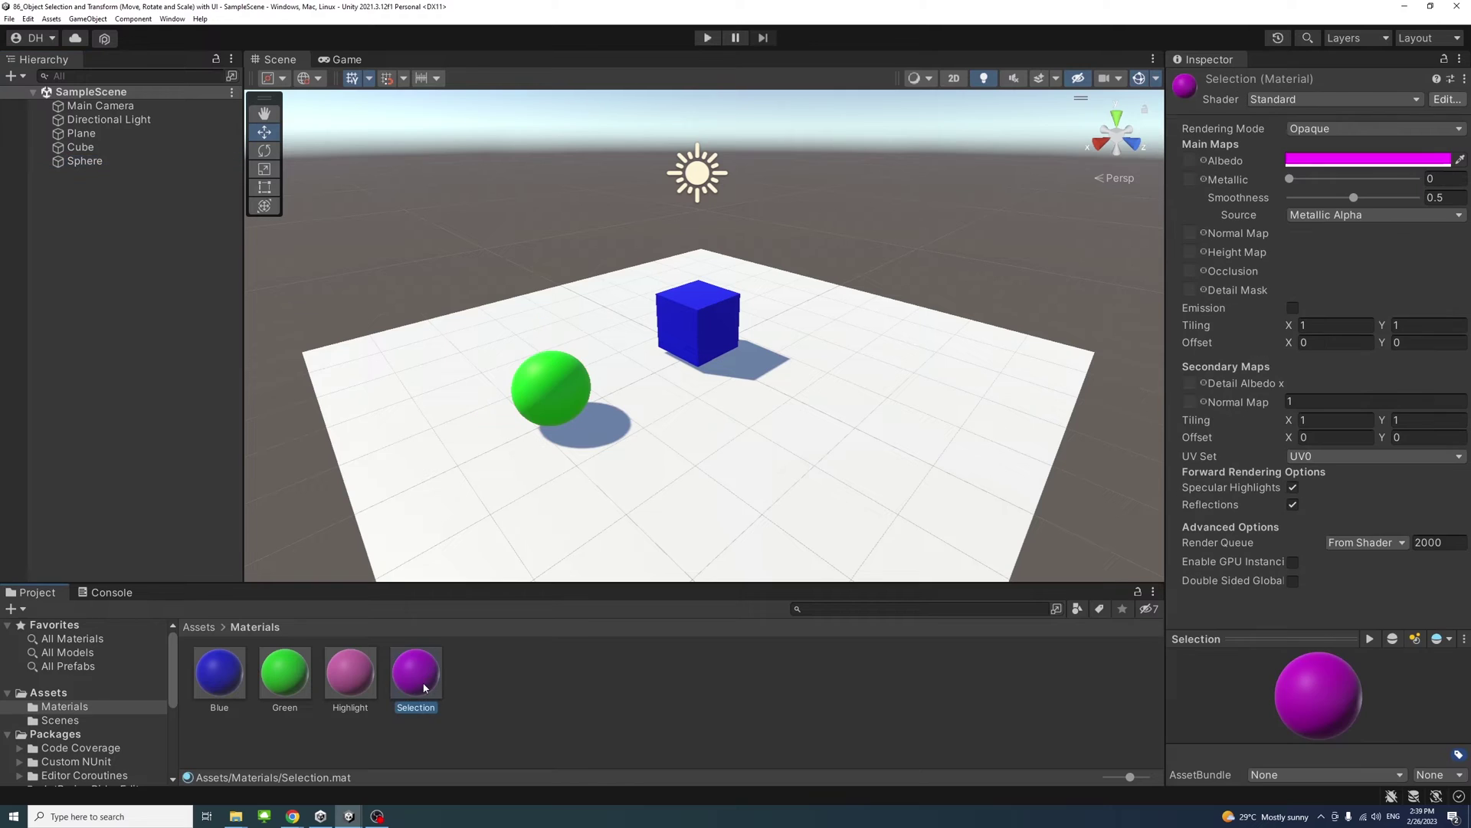
pyautogui.click(364, 677)
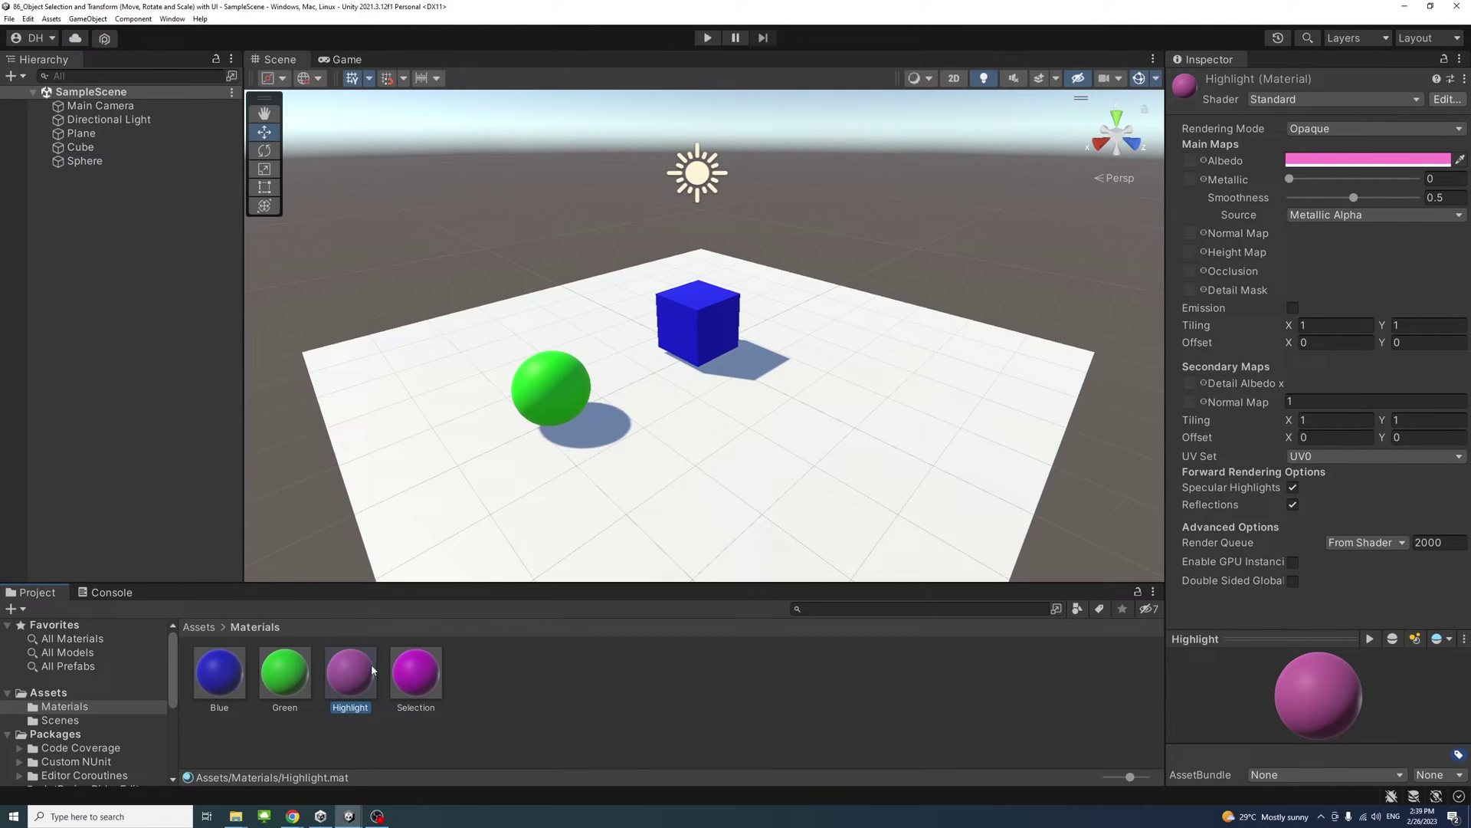
pyautogui.click(424, 673)
pyautogui.click(348, 671)
pyautogui.click(412, 672)
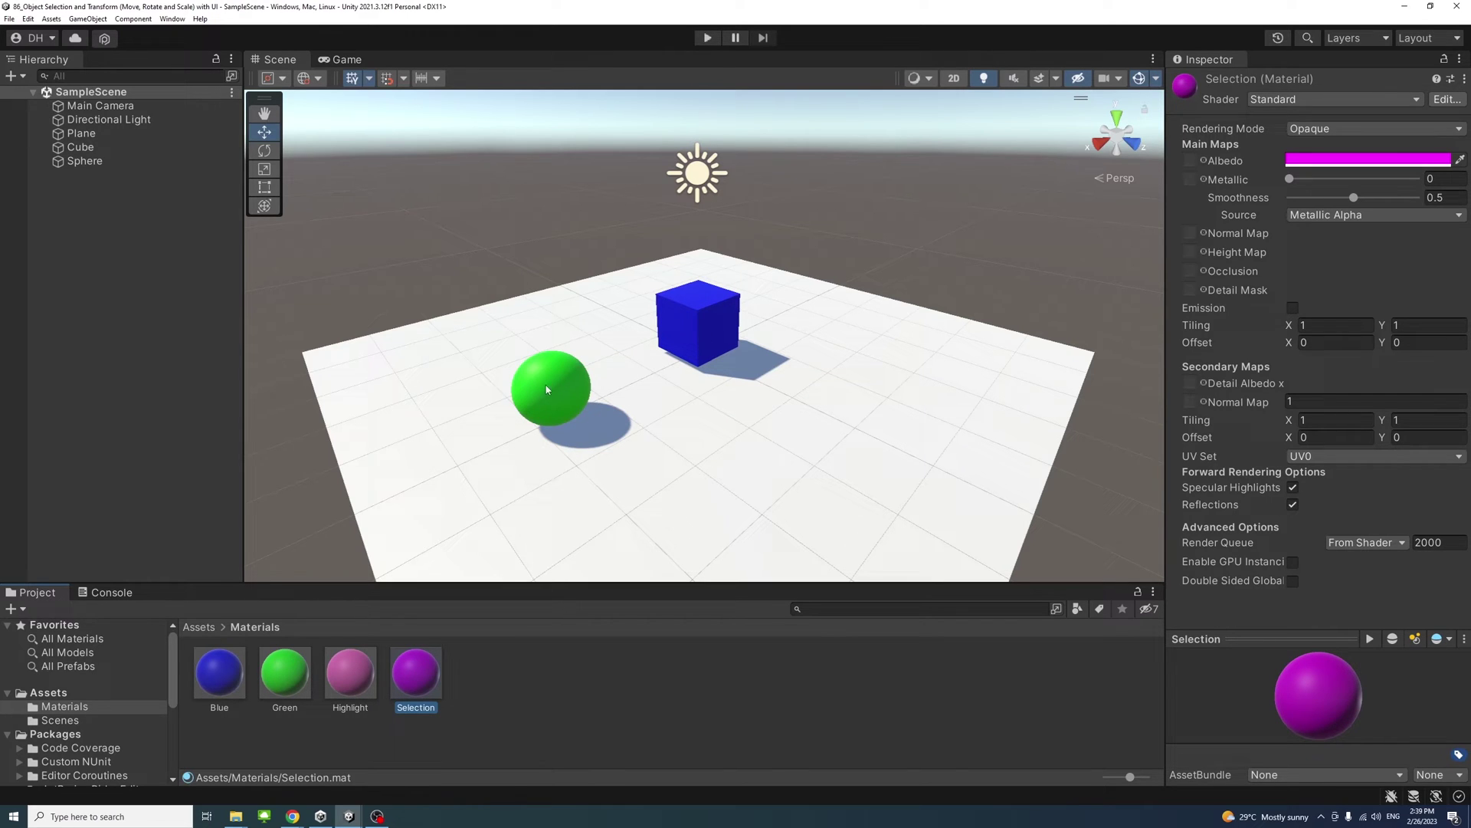
pyautogui.click(73, 134)
# Create a new Selectable tag from the cube's Tag list.
pyautogui.click(73, 146)
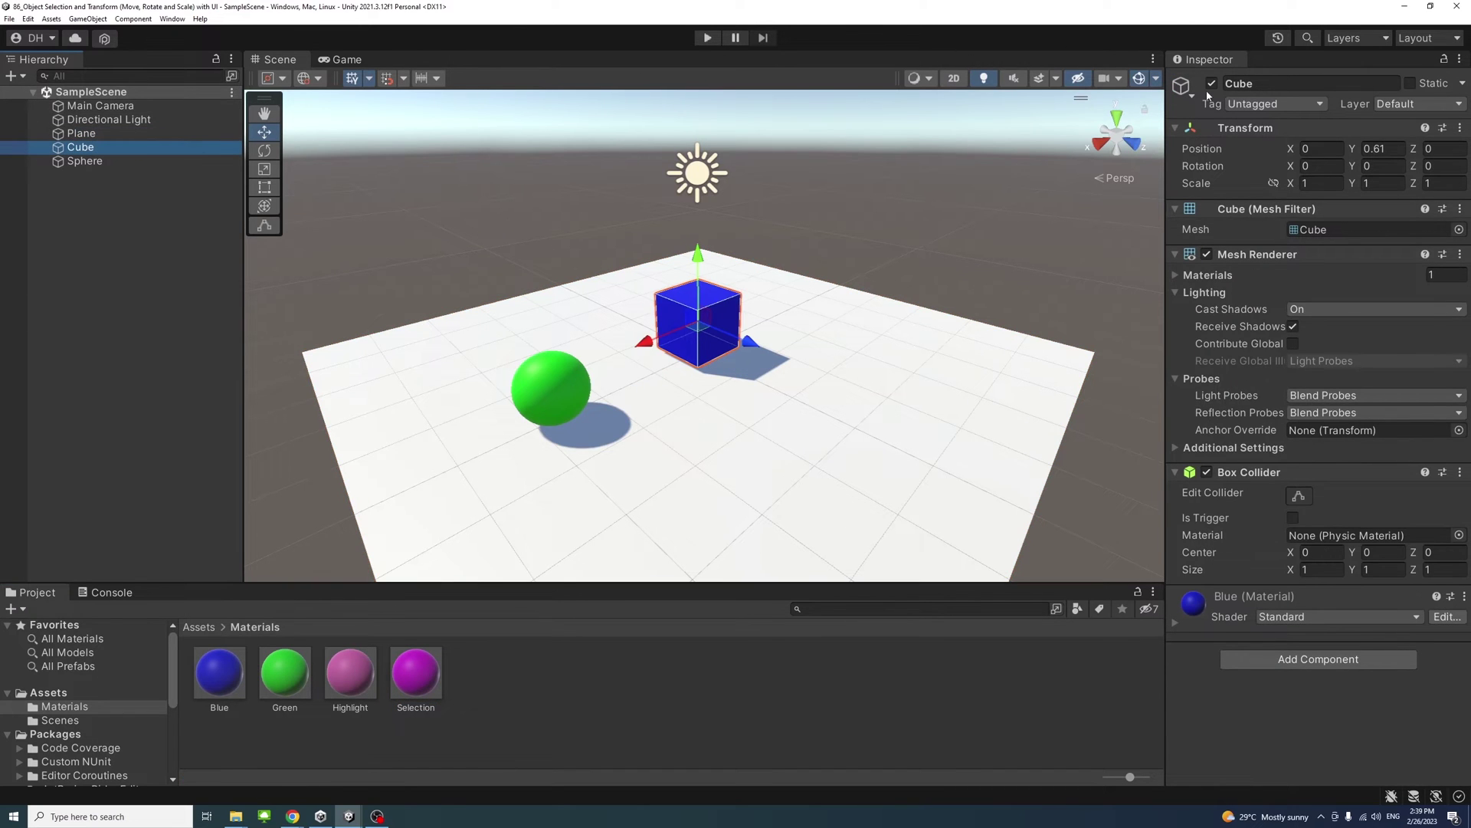
pyautogui.click(1320, 105)
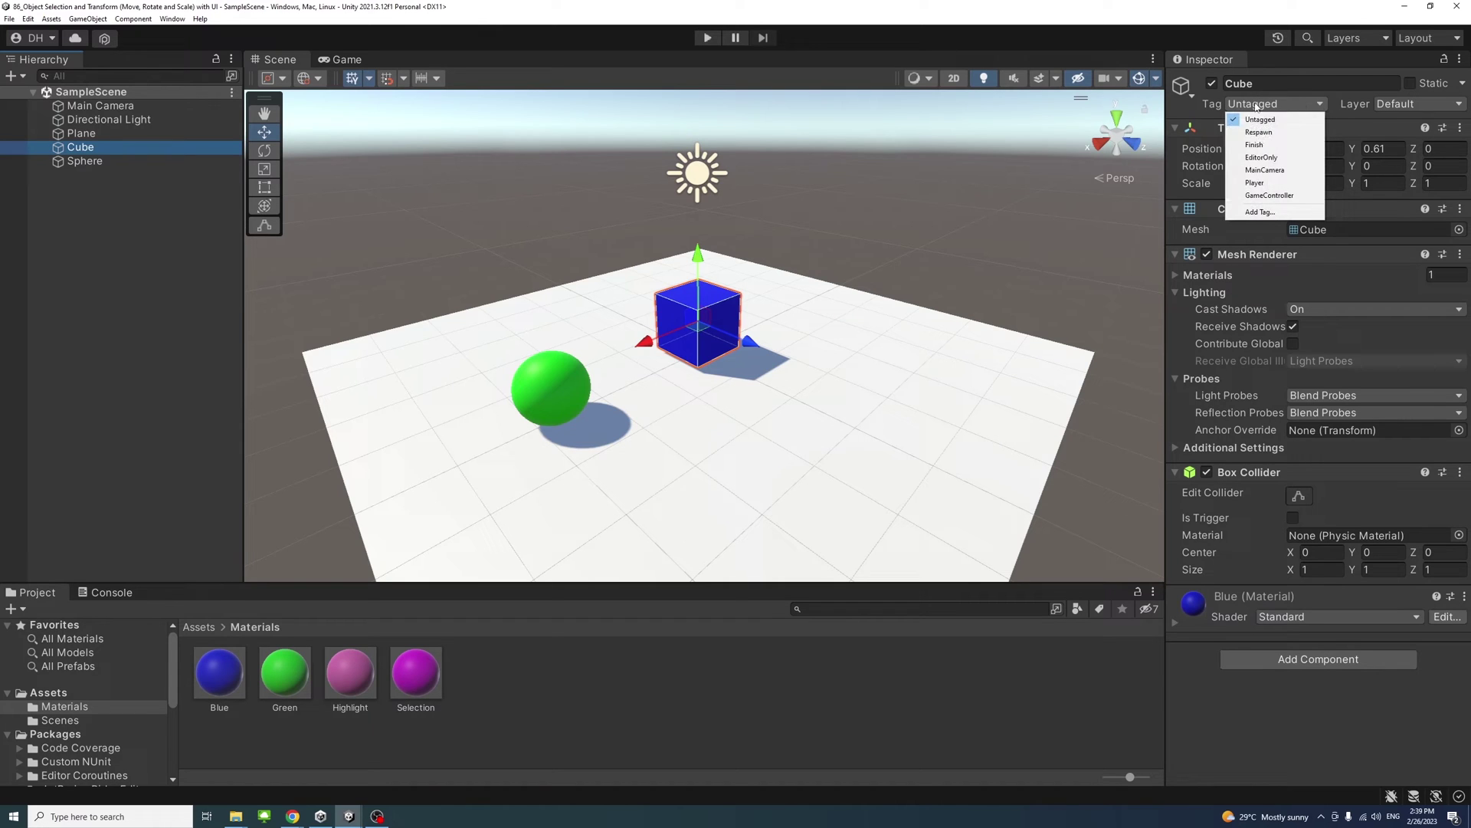
pyautogui.click(1263, 212)
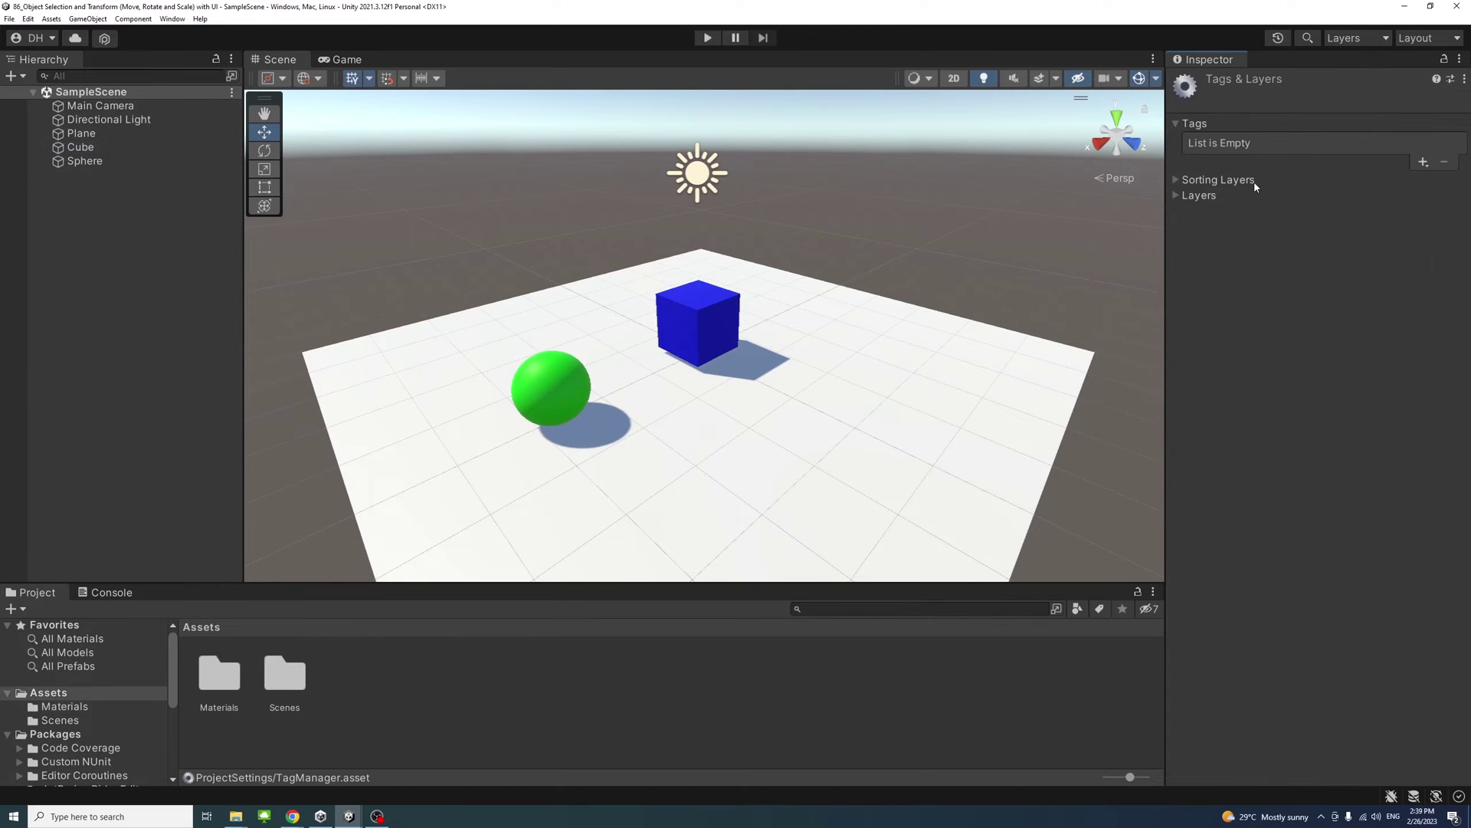
pyautogui.click(1423, 163)
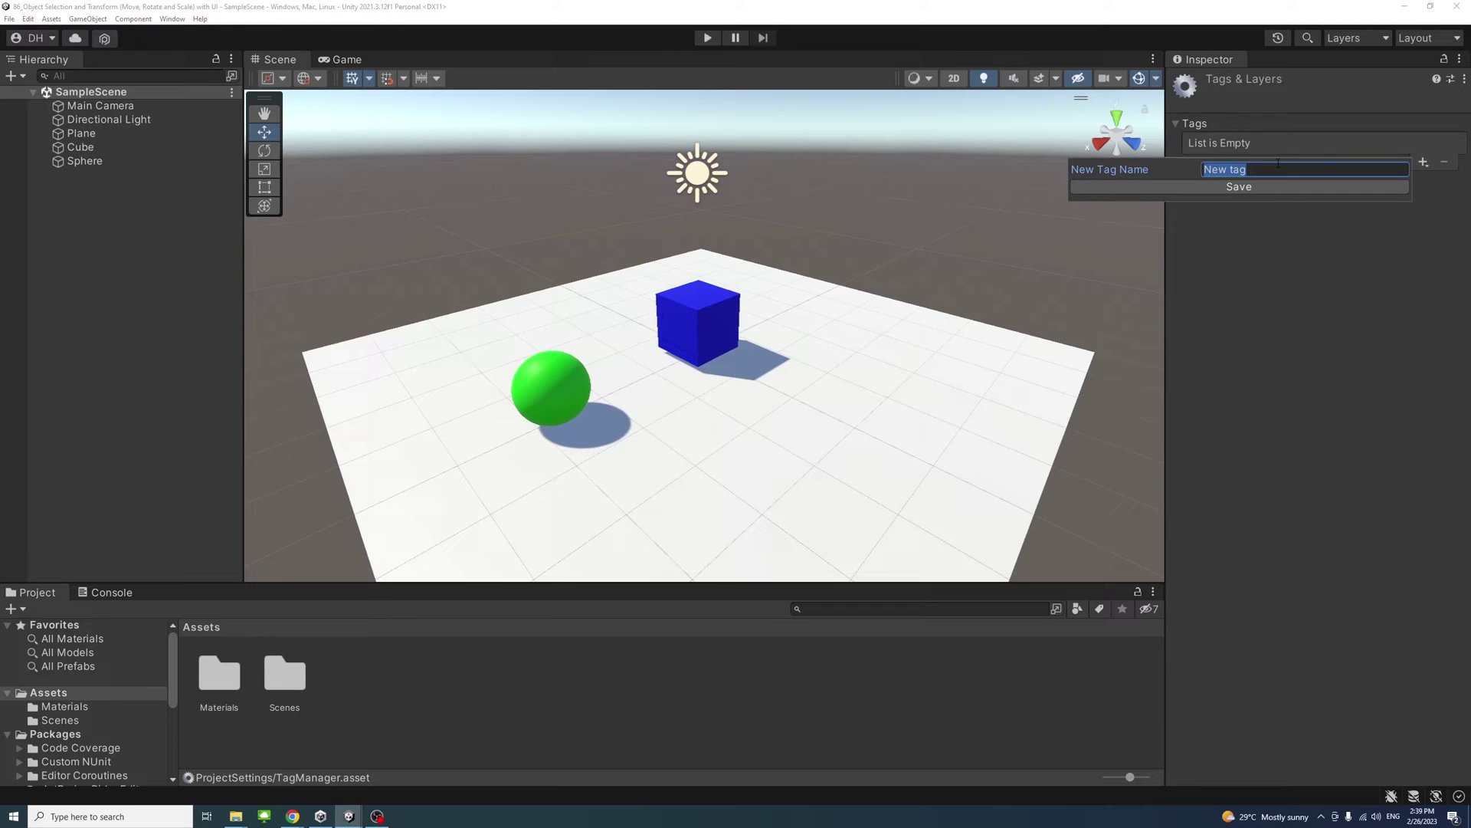
pyautogui.write('Selectable')
pyautogui.press('Return')
# Select both the cube and the sphere and tag them Selectable.
pyautogui.click(698, 322)
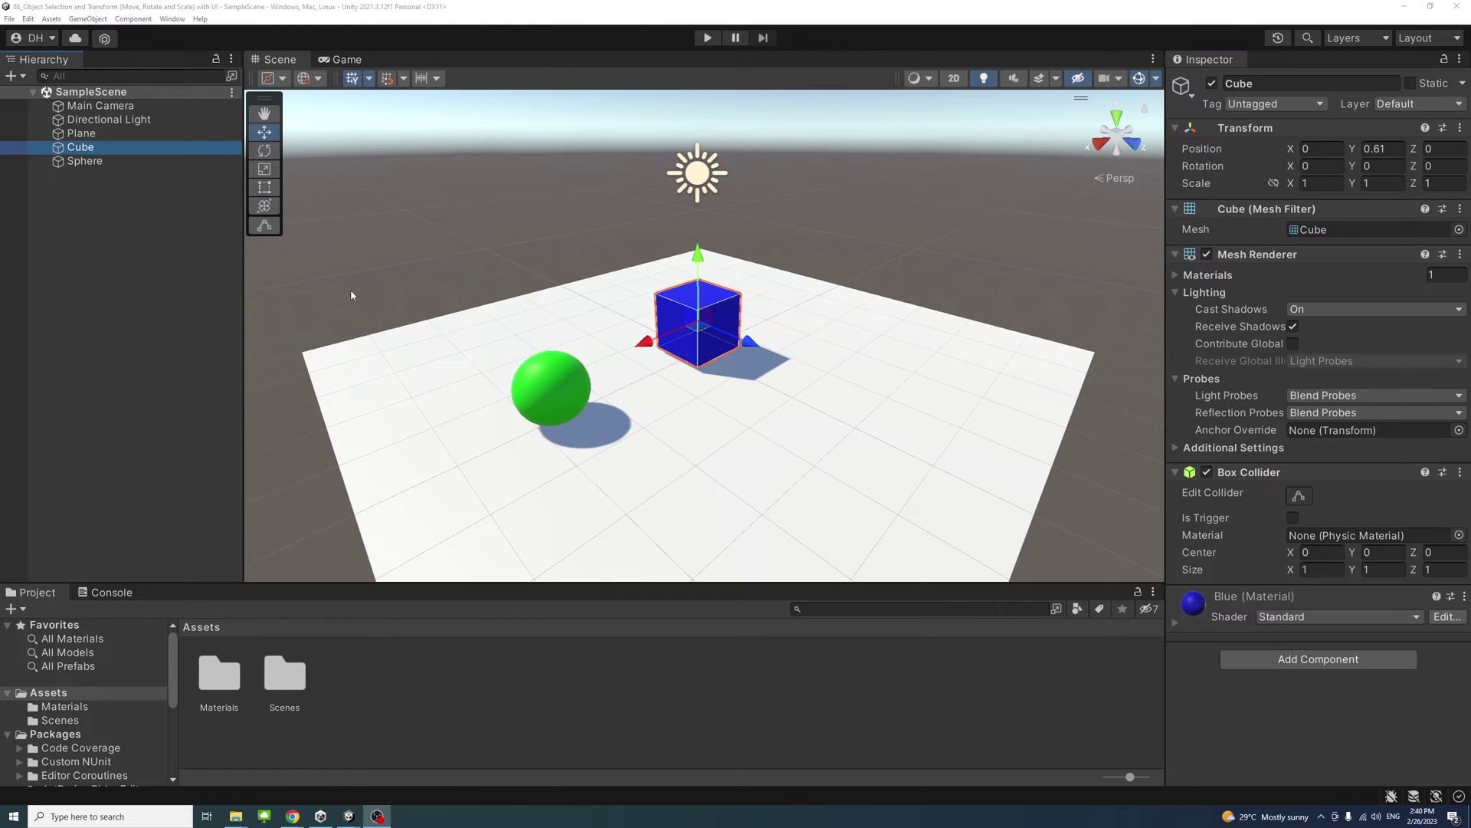
pyautogui.click(153, 266)
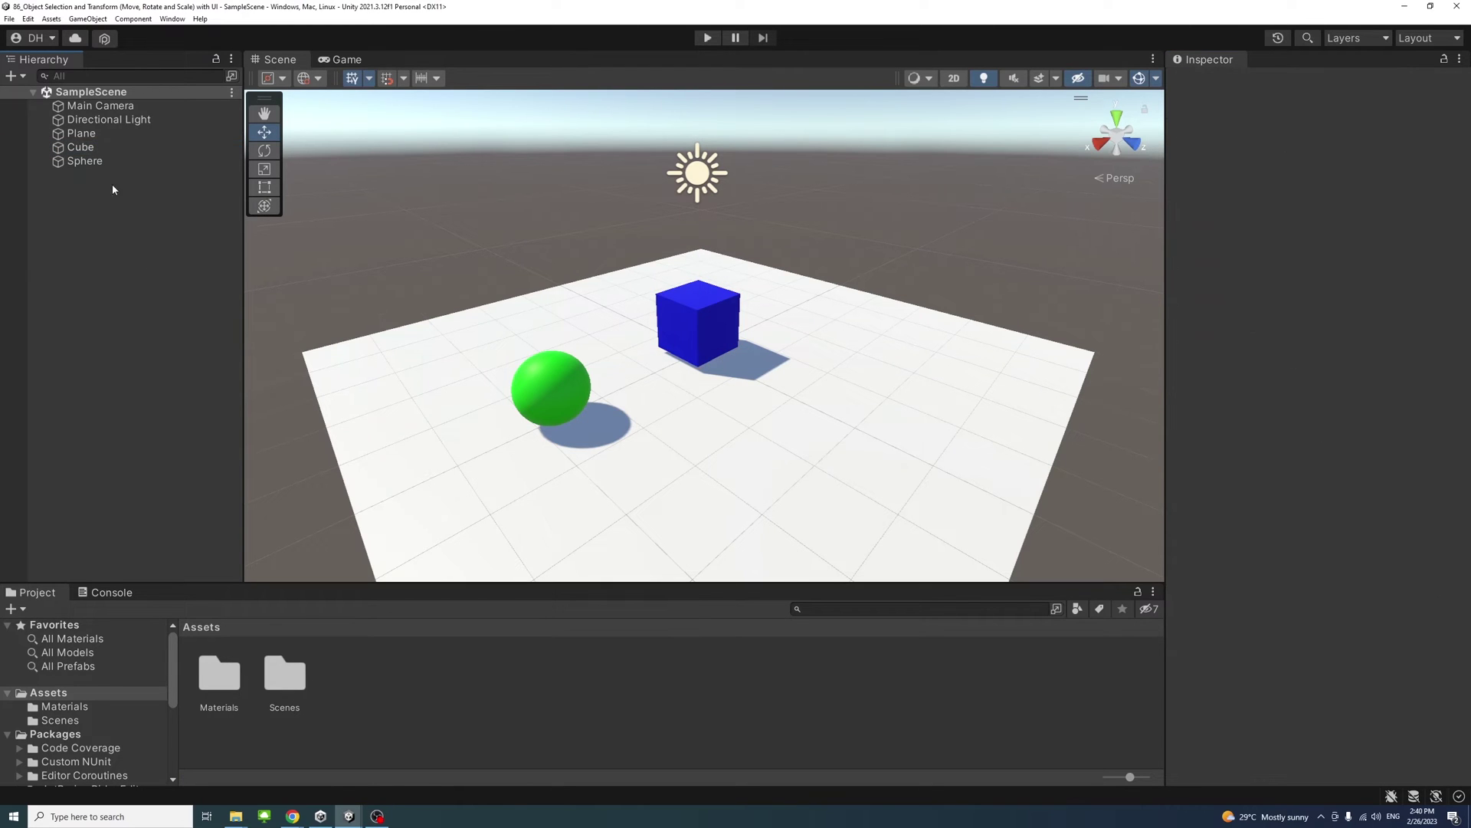
pyautogui.click(91, 149)
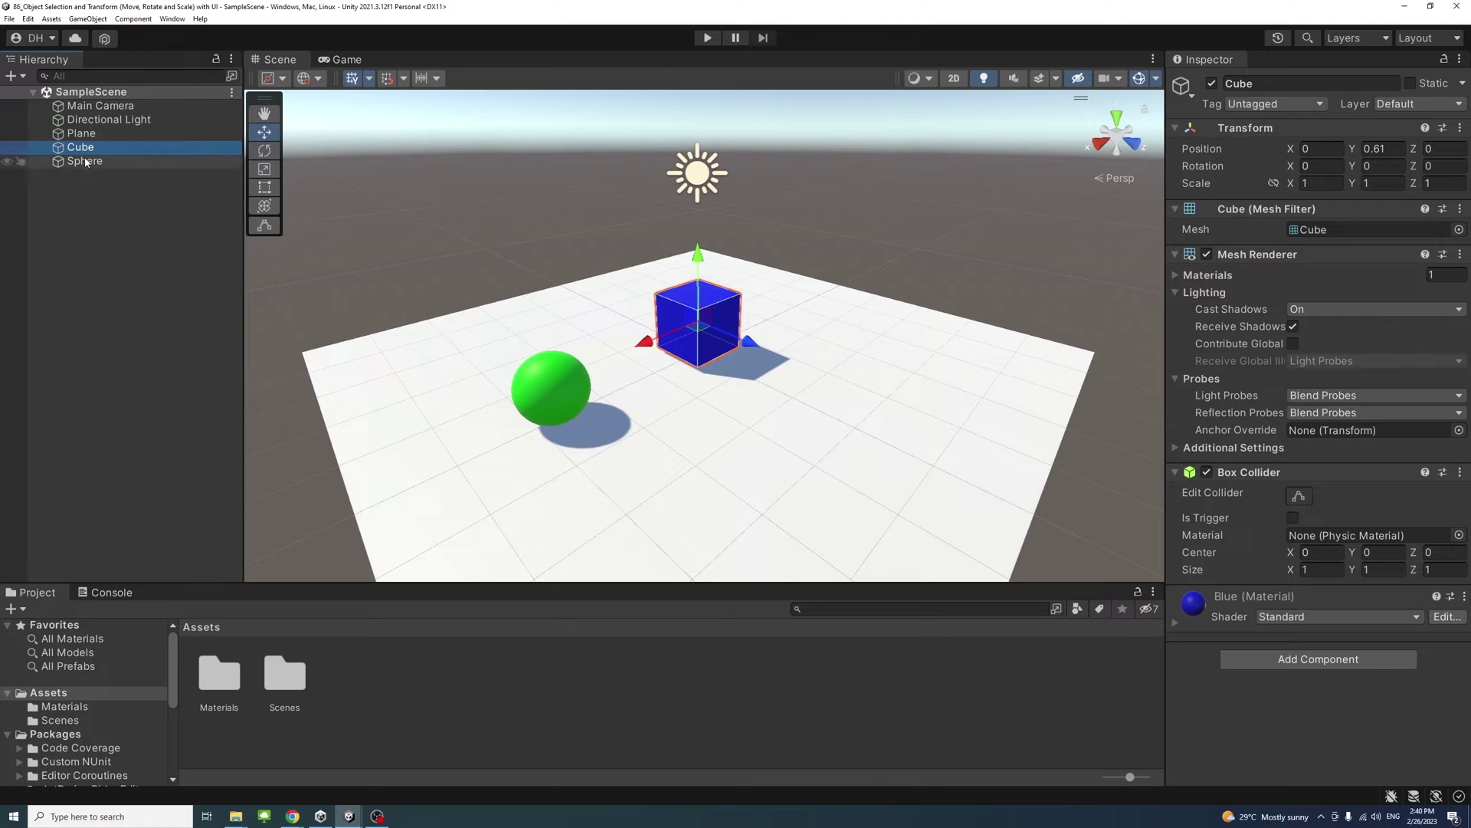
pyautogui.keyDown('ctrl'); pyautogui.click(86, 162); pyautogui.keyUp('ctrl')
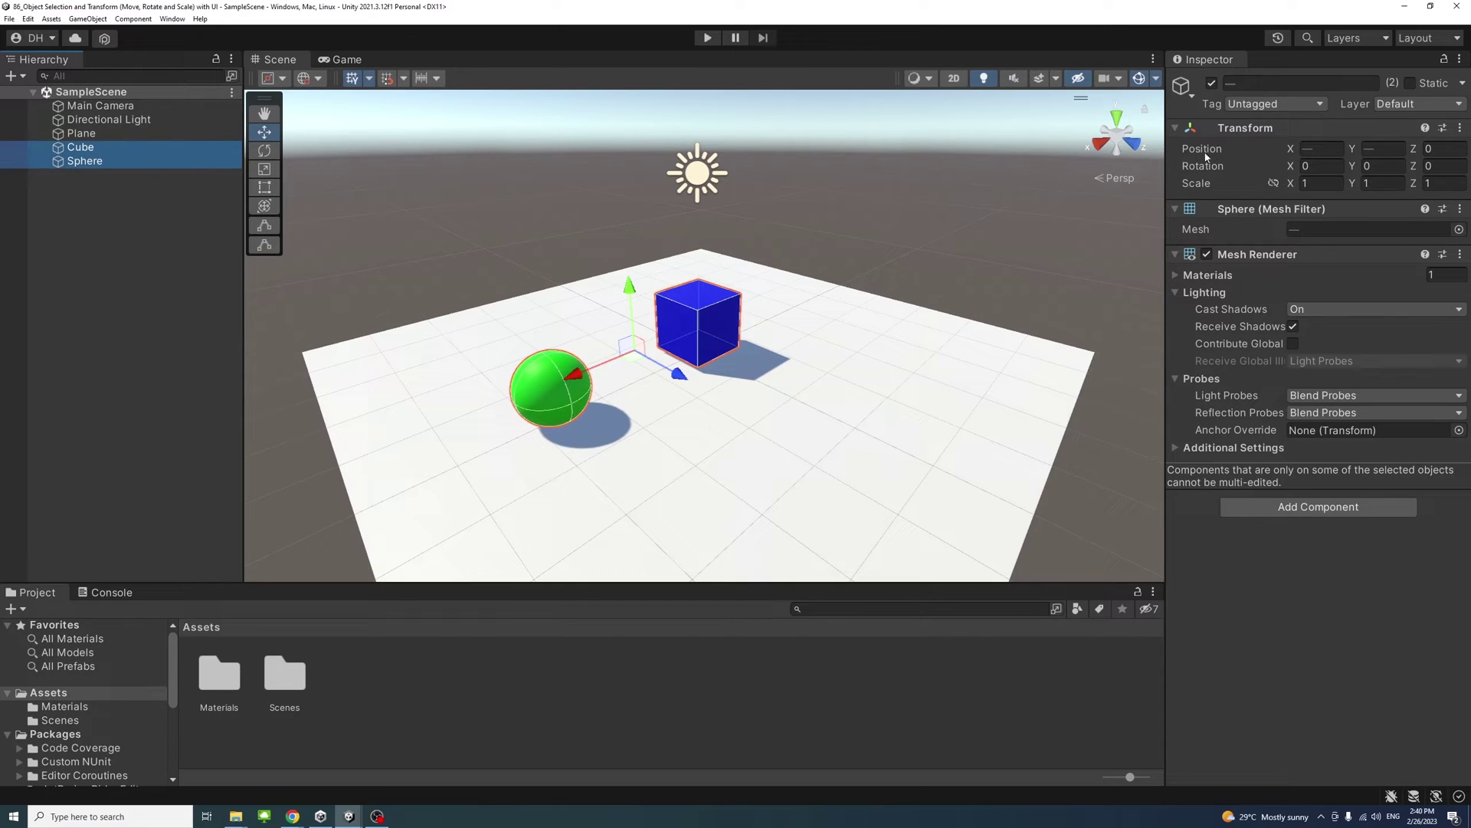
pyautogui.click(1294, 102)
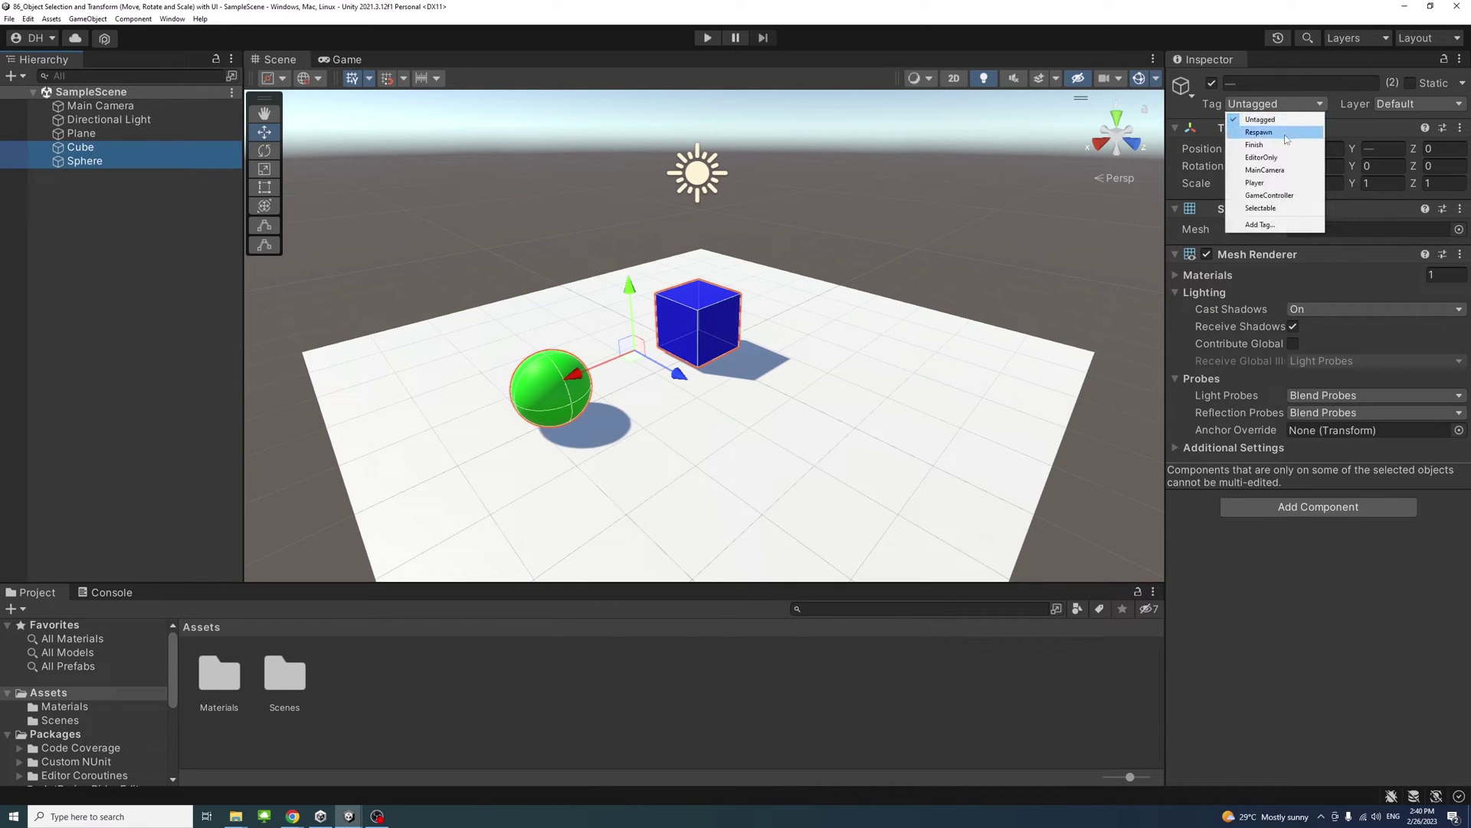
pyautogui.click(1261, 207)
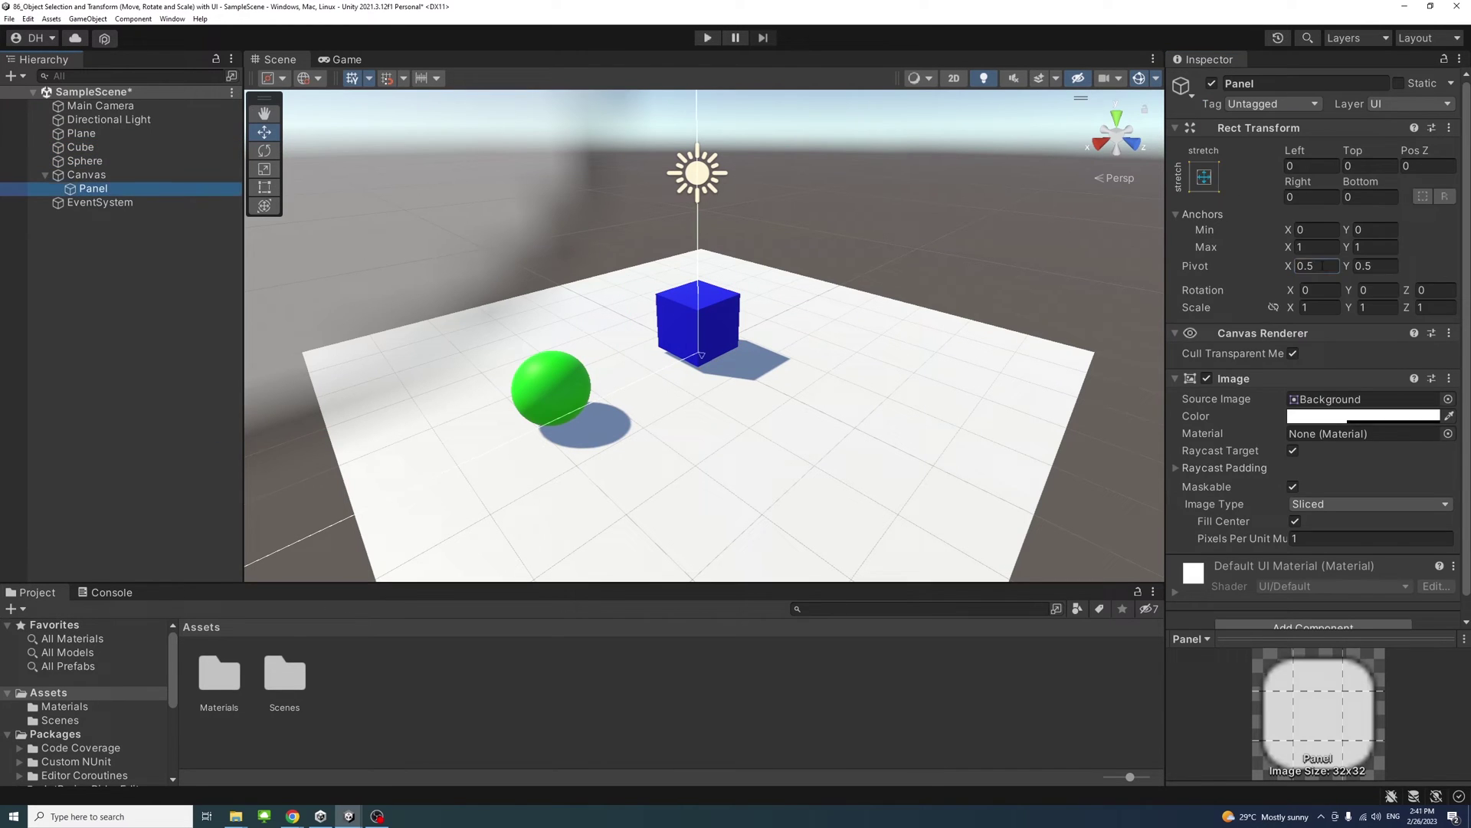
# Frame the canvas and anchor the panel and the Axis text to the top-left.
pyautogui.press('f')
pyautogui.click(1133, 144)
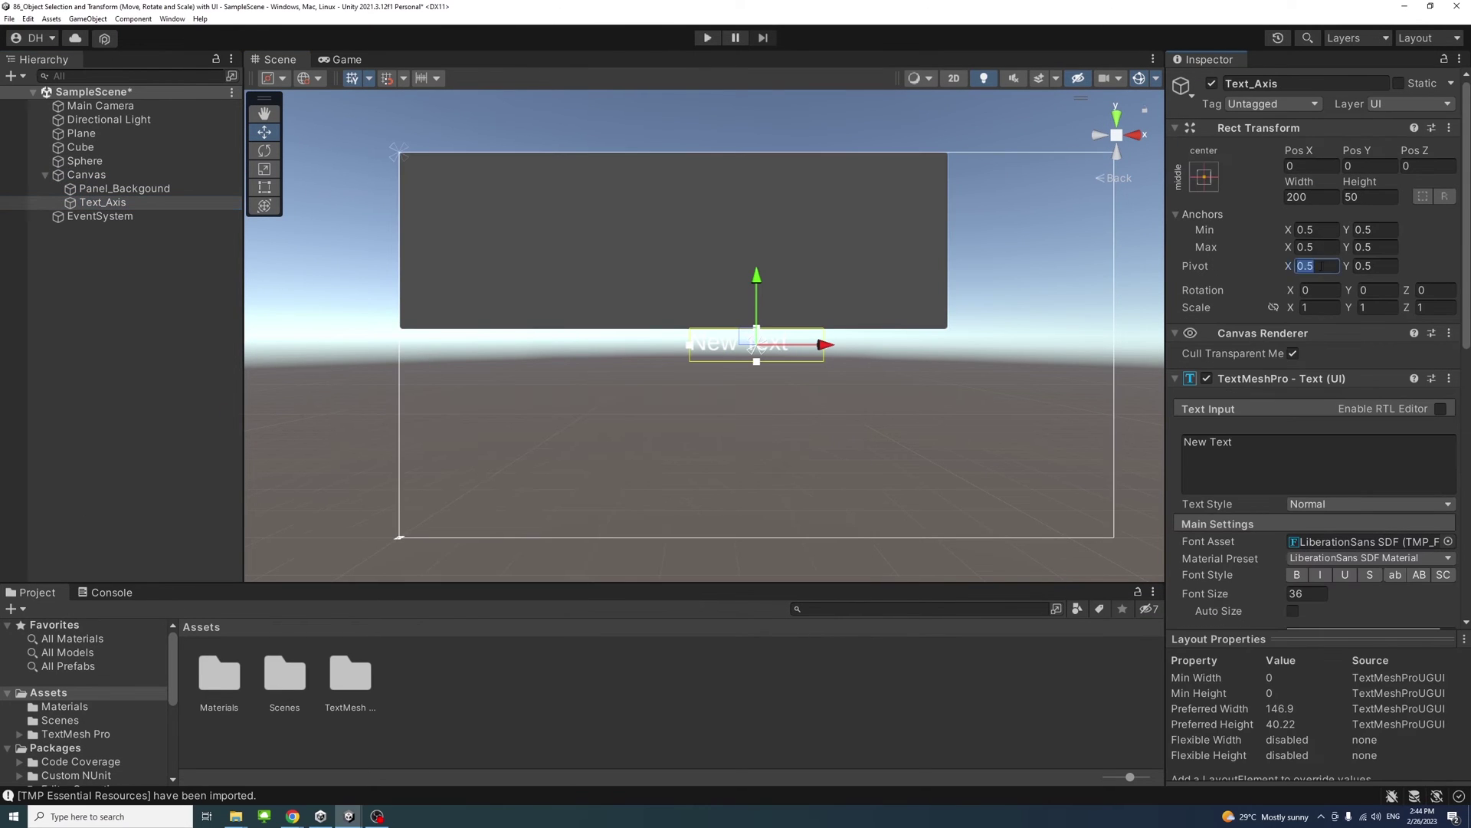
pyautogui.click(1203, 177)
pyautogui.click(1311, 165)
# Add a TextMeshPro dropdown to the canvas, anchored top-left, with width 22.
pyautogui.rightClick(86, 175)
pyautogui.moveTo(107, 404)
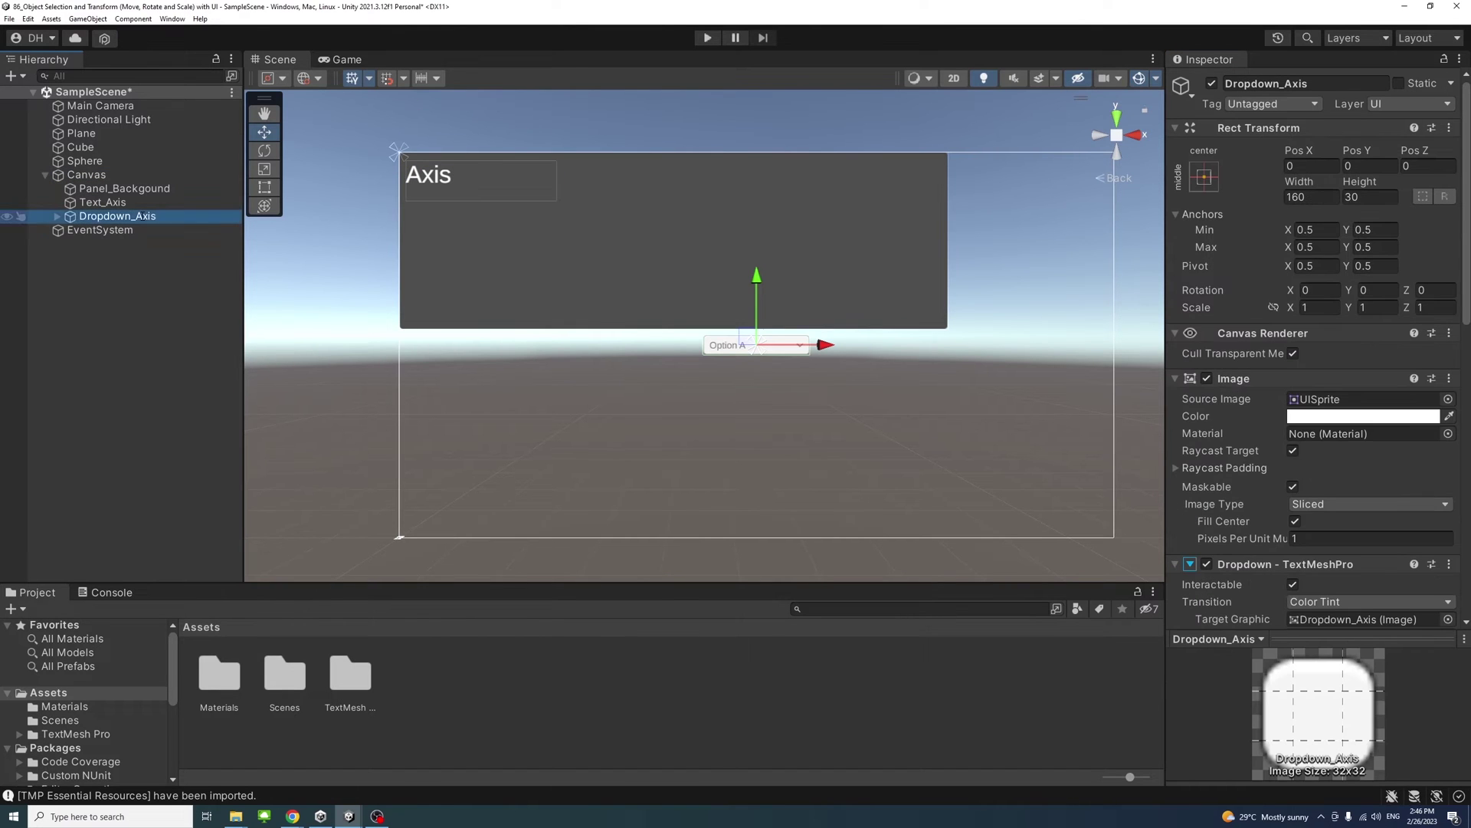
pyautogui.click(1204, 175)
pyautogui.keyDown('shift'); pyautogui.click(1261, 298); pyautogui.keyUp('shift')
pyautogui.click(1311, 197)
pyautogui.write('22')
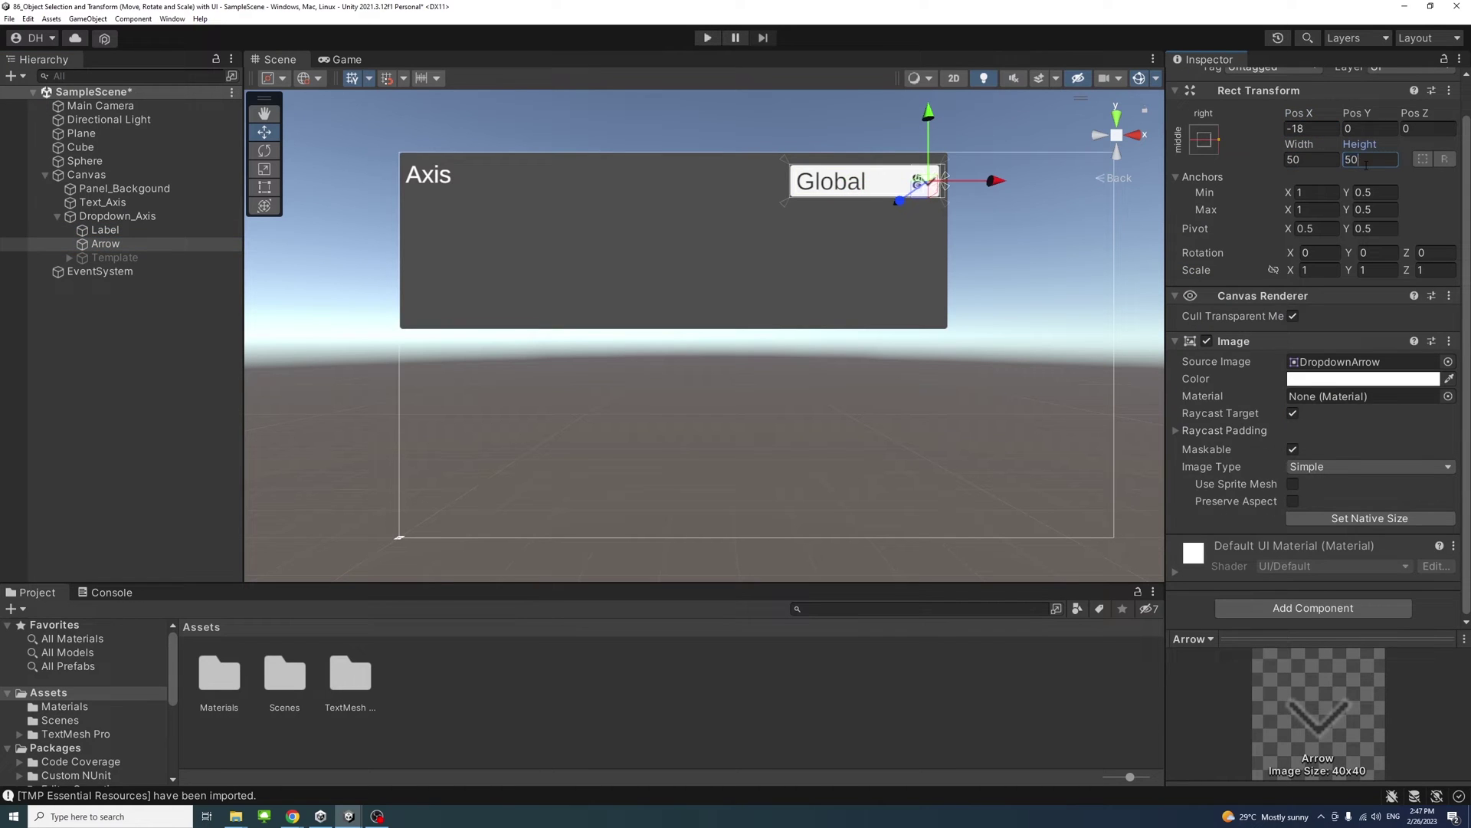
# Expand the dropdown template down to its item checkmark, then create an empty Axis group.
pyautogui.click(123, 272)
pyautogui.press('Right')
pyautogui.press('Down')
pyautogui.press('Right')
pyautogui.press('Down')
pyautogui.press('Right')
pyautogui.press('Down')
pyautogui.press('Down')
pyautogui.press('Down')
pyautogui.rightClick(82, 255)
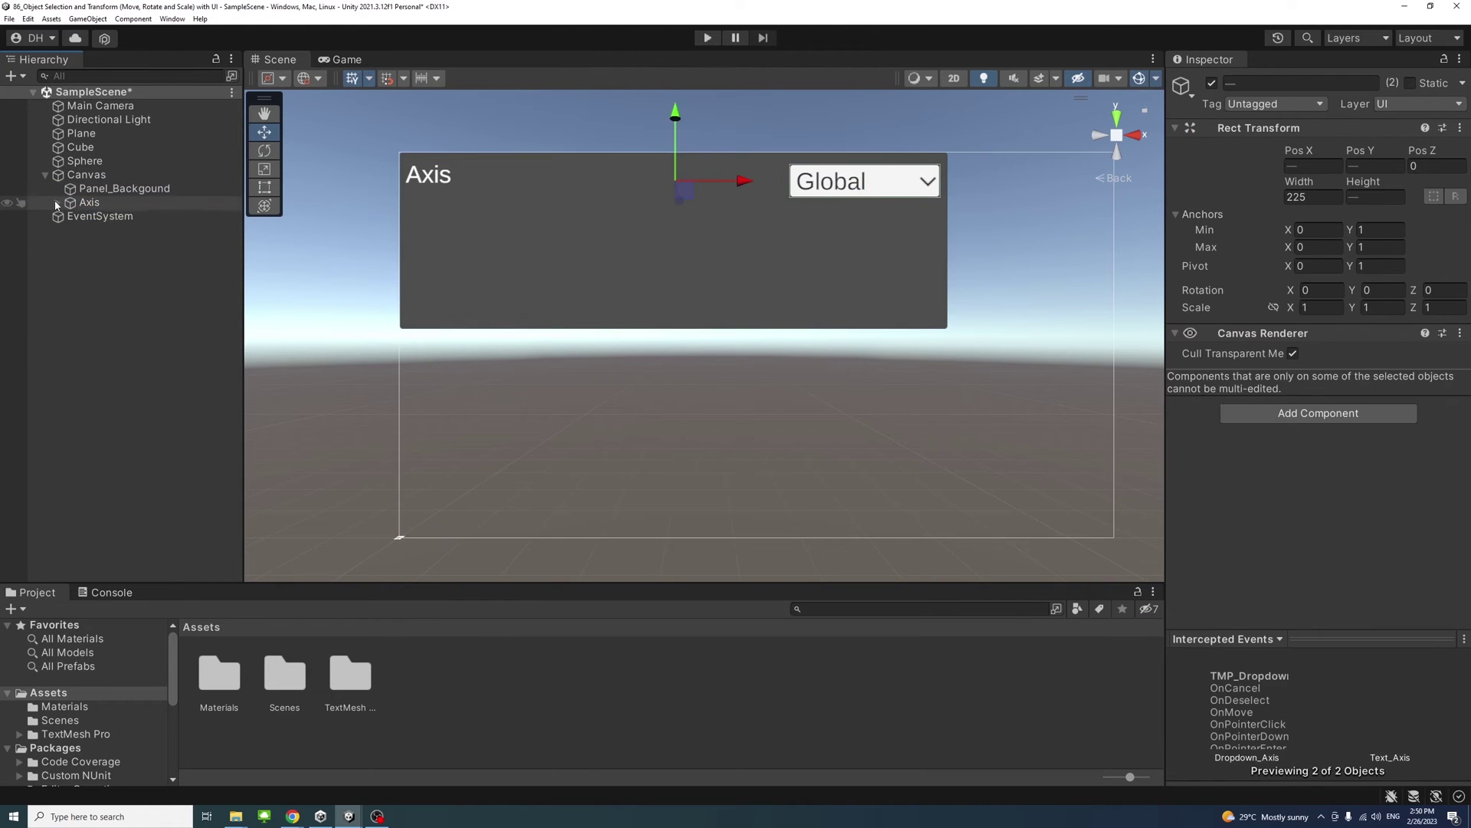
# Duplicate the Axis group into a Position row and add an X label.
pyautogui.click(89, 203)
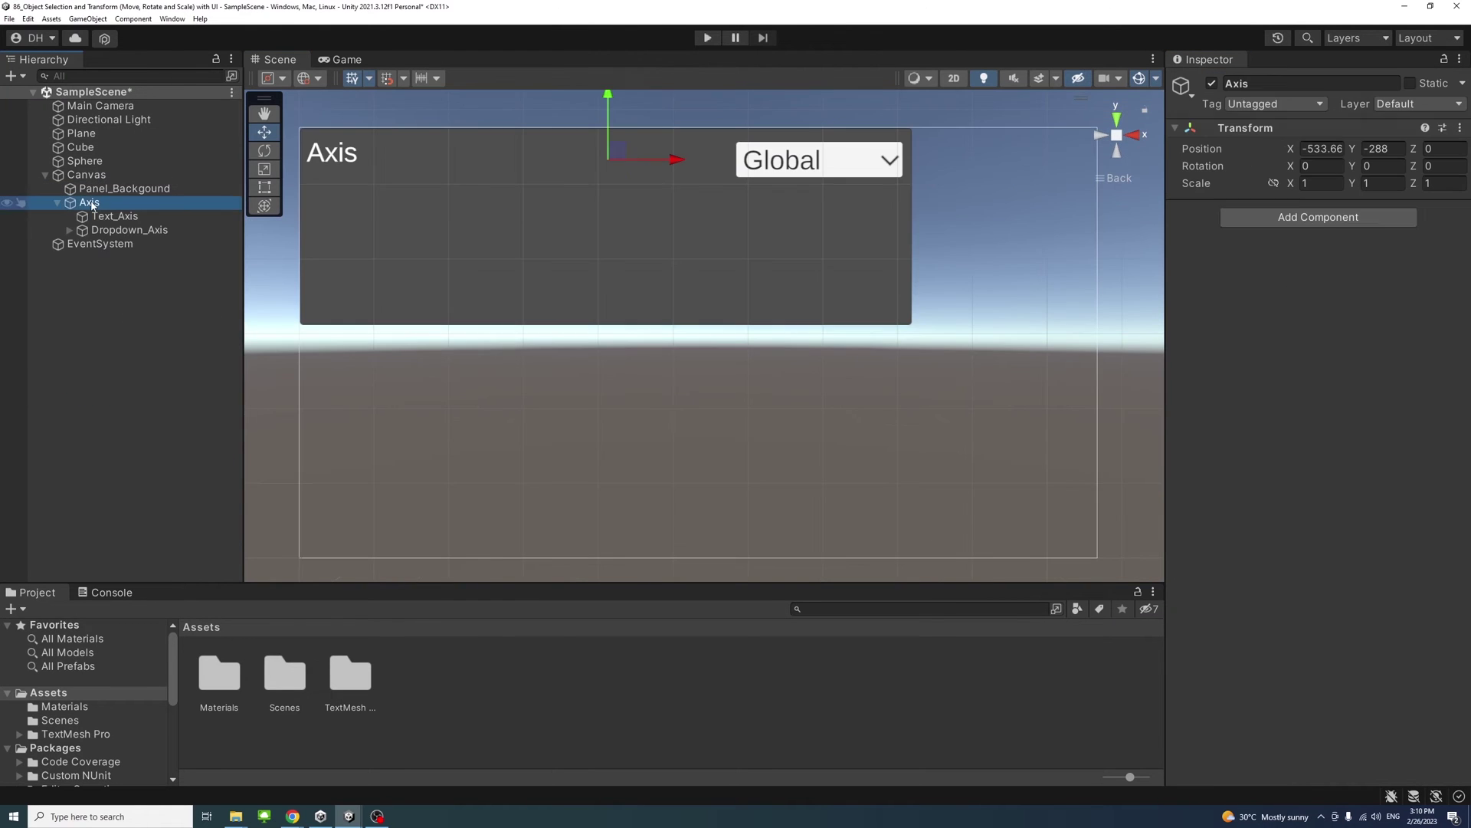
pyautogui.hotkey('ctrl', 'd')
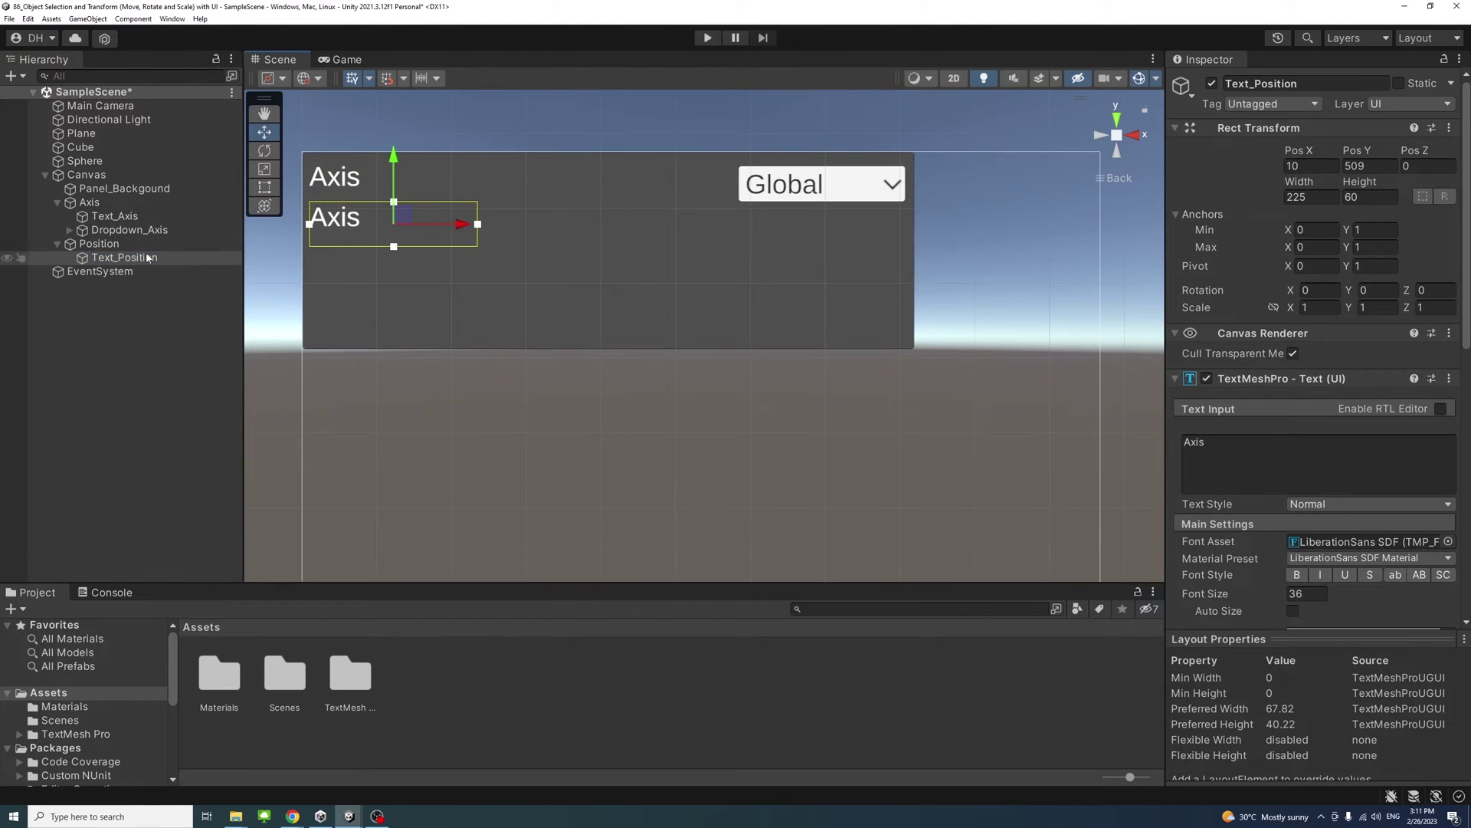
pyautogui.hotkey('ctrl', 'd')
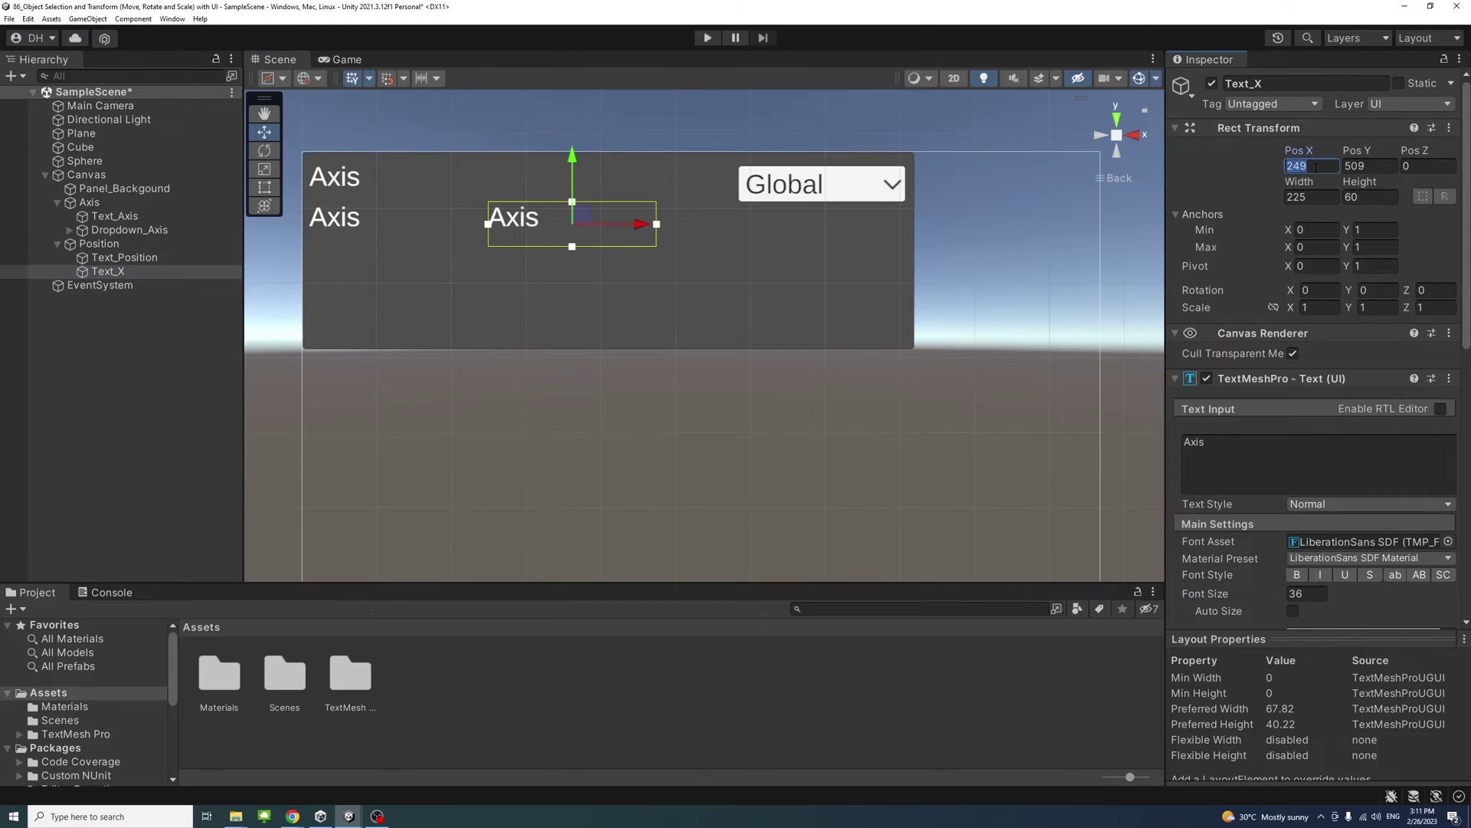
pyautogui.doubleClick(1194, 442)
pyautogui.write('X')
# Add a TextMeshPro input field under Position and expand it to its text object.
pyautogui.rightClick(98, 244)
pyautogui.click(130, 471)
pyautogui.click(299, 537)
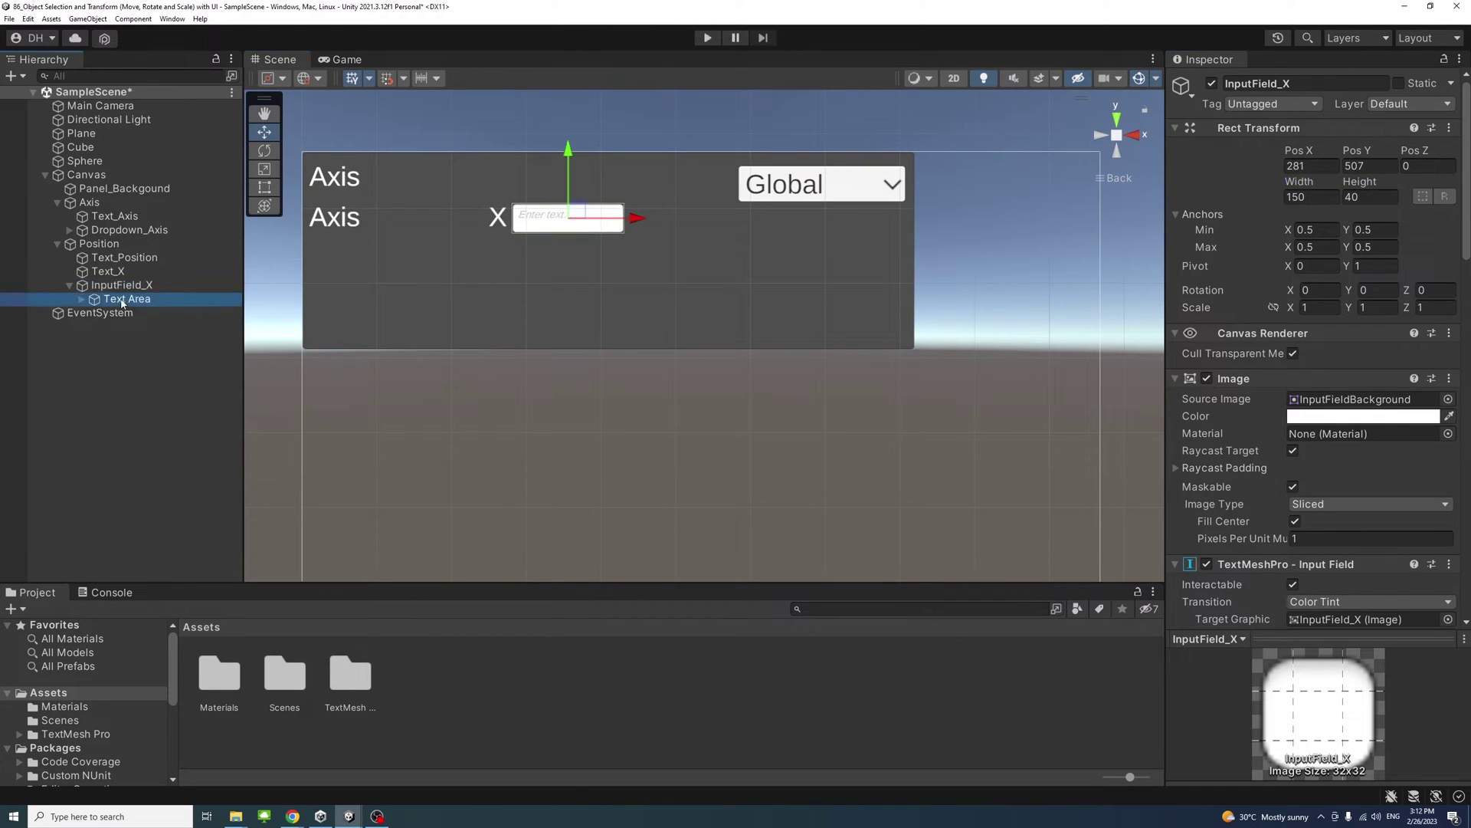
pyautogui.click(70, 285)
pyautogui.click(123, 299)
pyautogui.click(81, 299)
pyautogui.click(115, 326)
pyautogui.scroll(-10, 1318, 460)
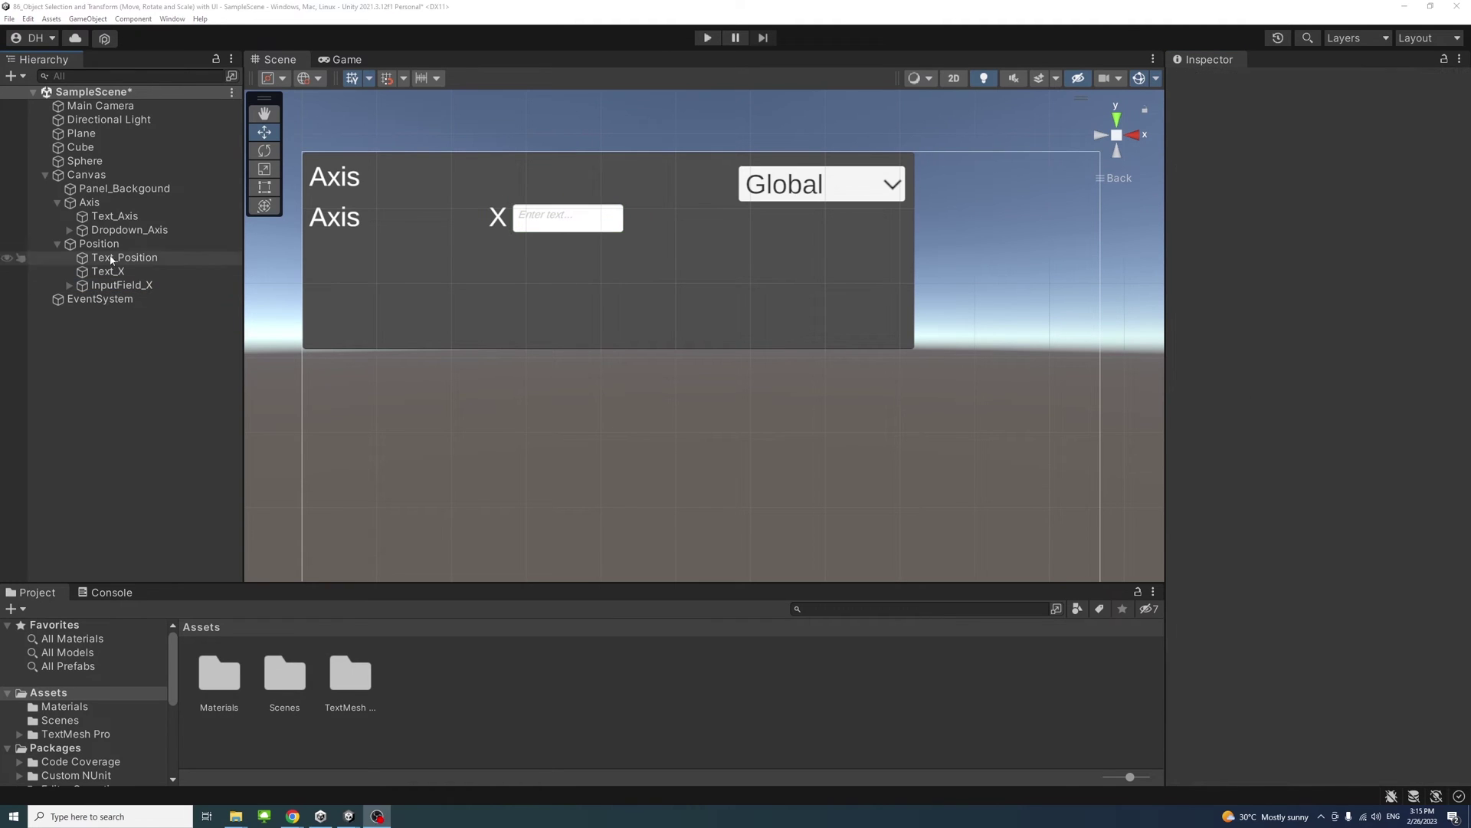
# Duplicate the X label and InputField_X to build the remaining axis fields.
pyautogui.click(112, 258)
pyautogui.click(107, 271)
pyautogui.keyDown('ctrl'); pyautogui.click(162, 284); pyautogui.keyUp('ctrl')
pyautogui.hotkey('ctrl', 'd')
pyautogui.click(164, 299)
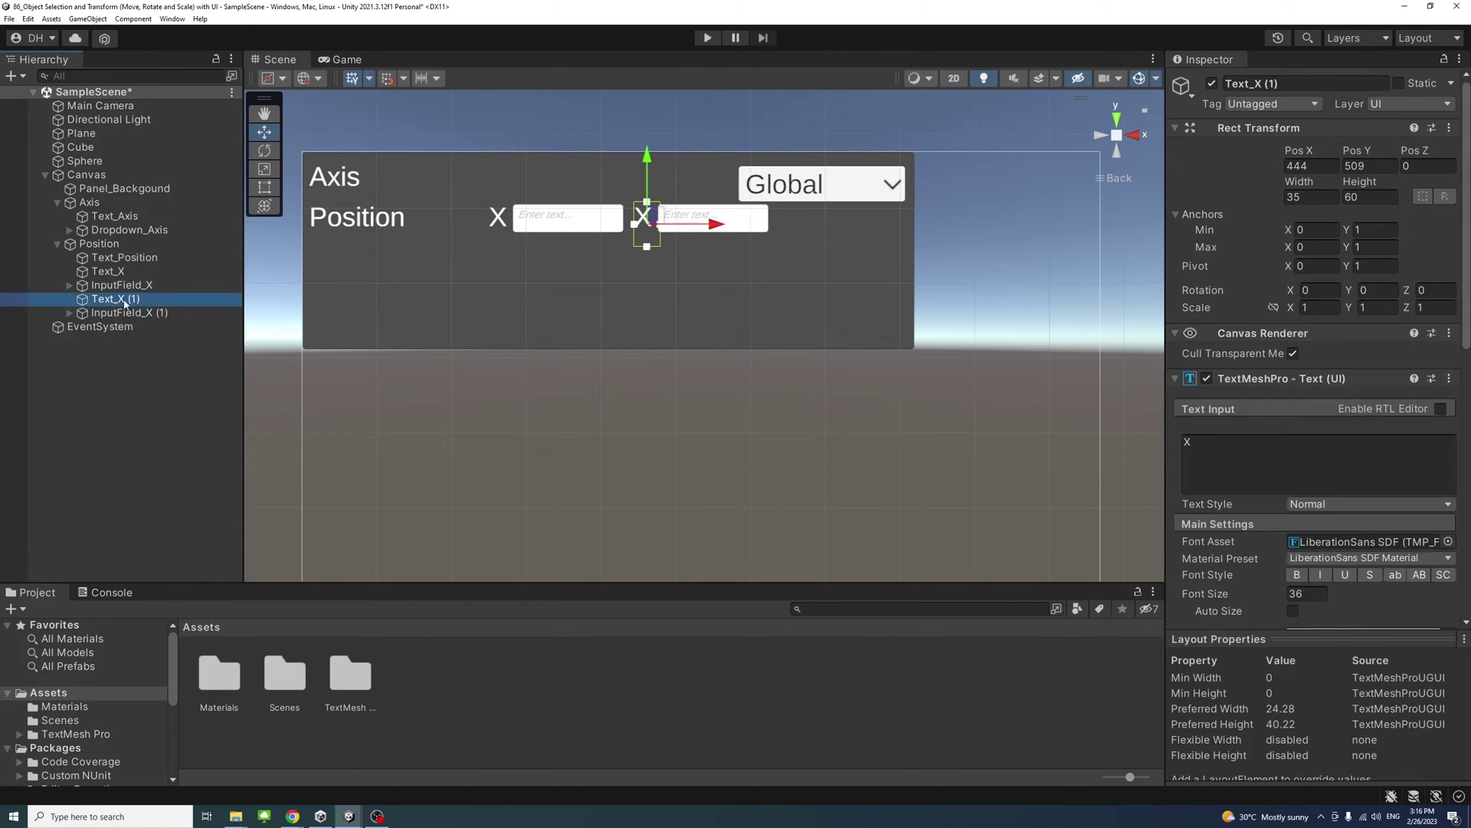
pyautogui.click(122, 313)
pyautogui.click(115, 299)
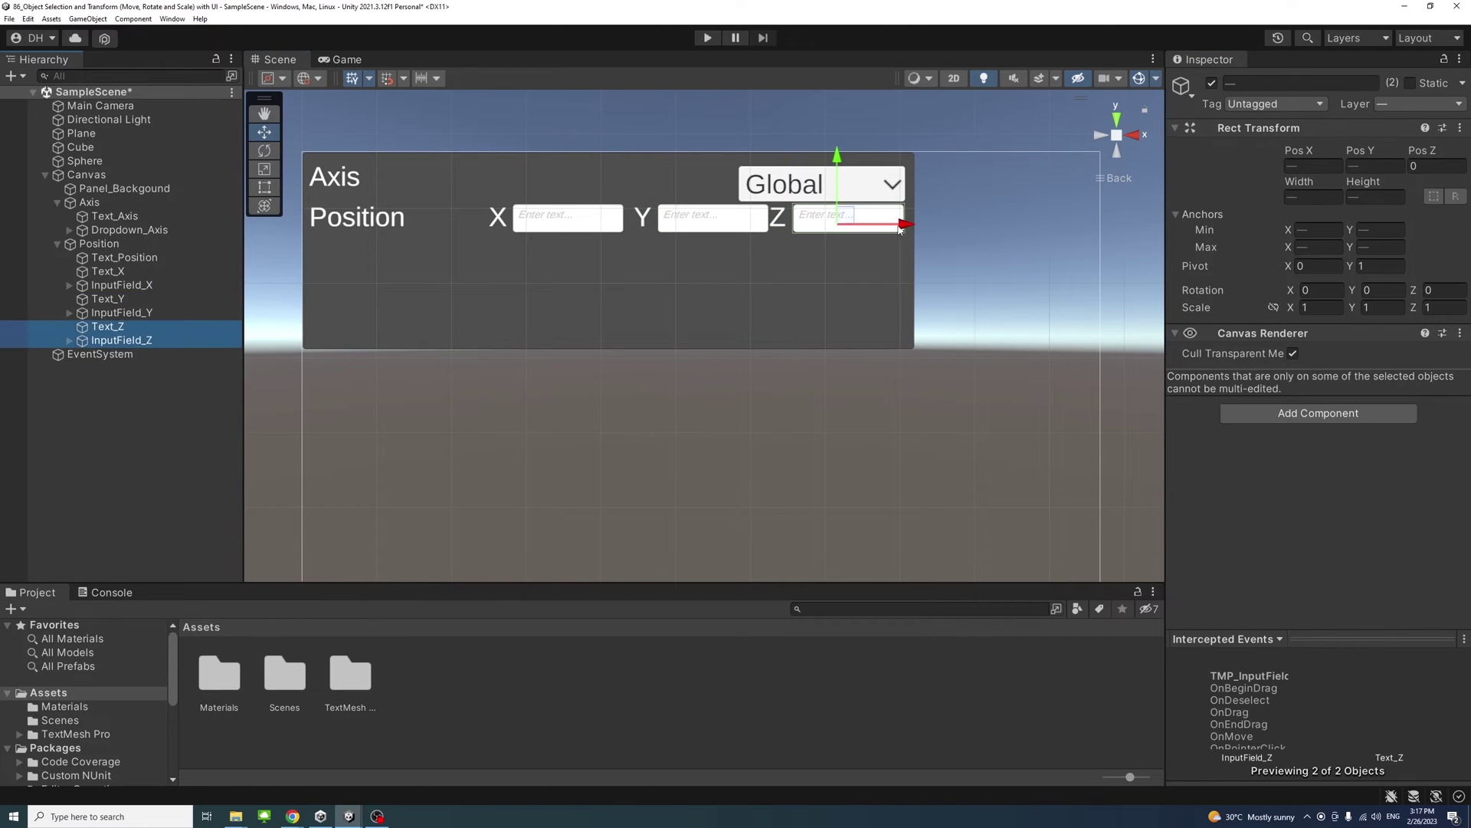
# Make a Rotation row with its label renamed Text_Rotation and reading 'Rotation'.
pyautogui.click(588, 186)
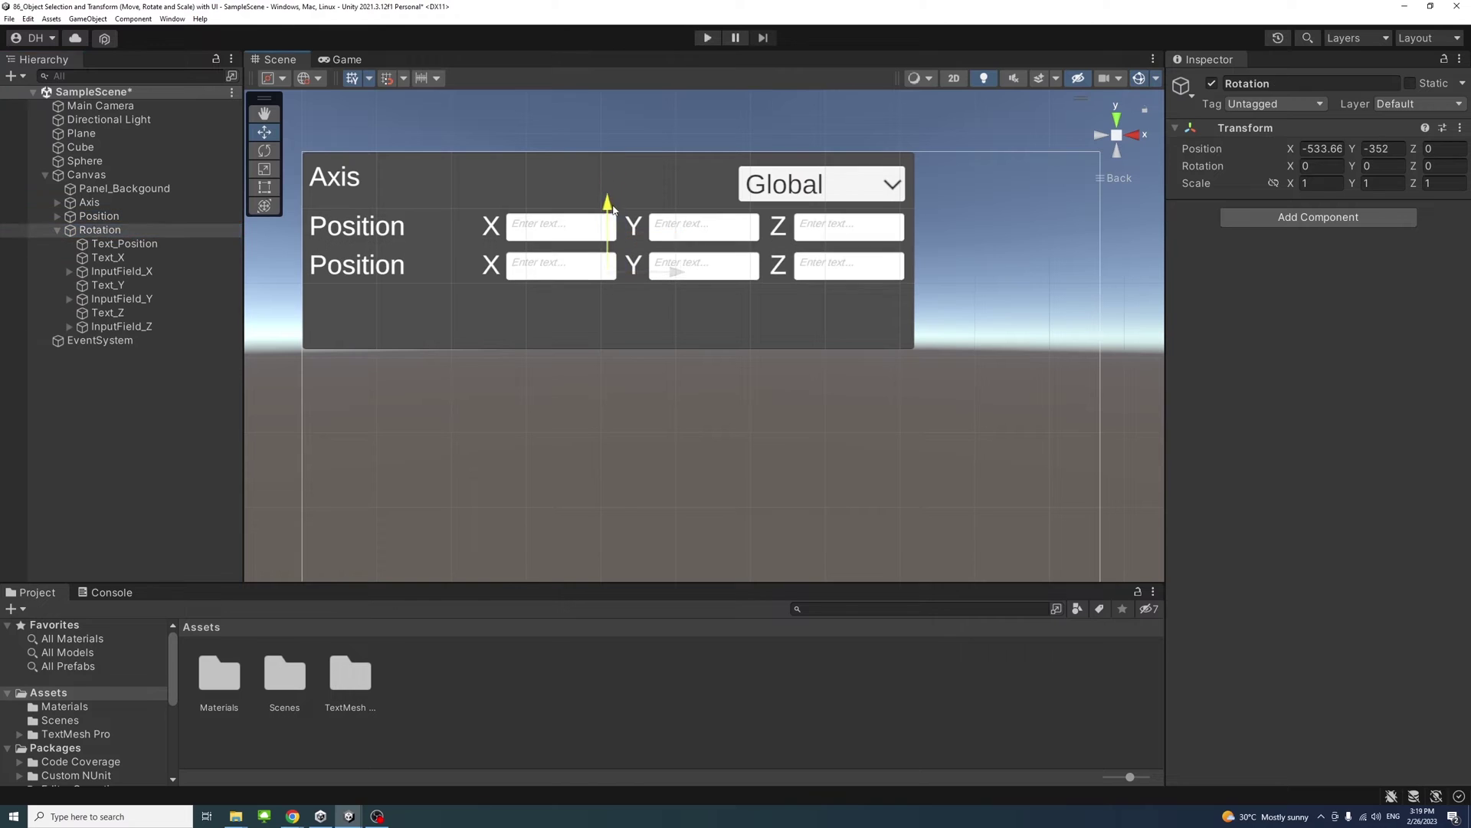
pyautogui.doubleClick(123, 243)
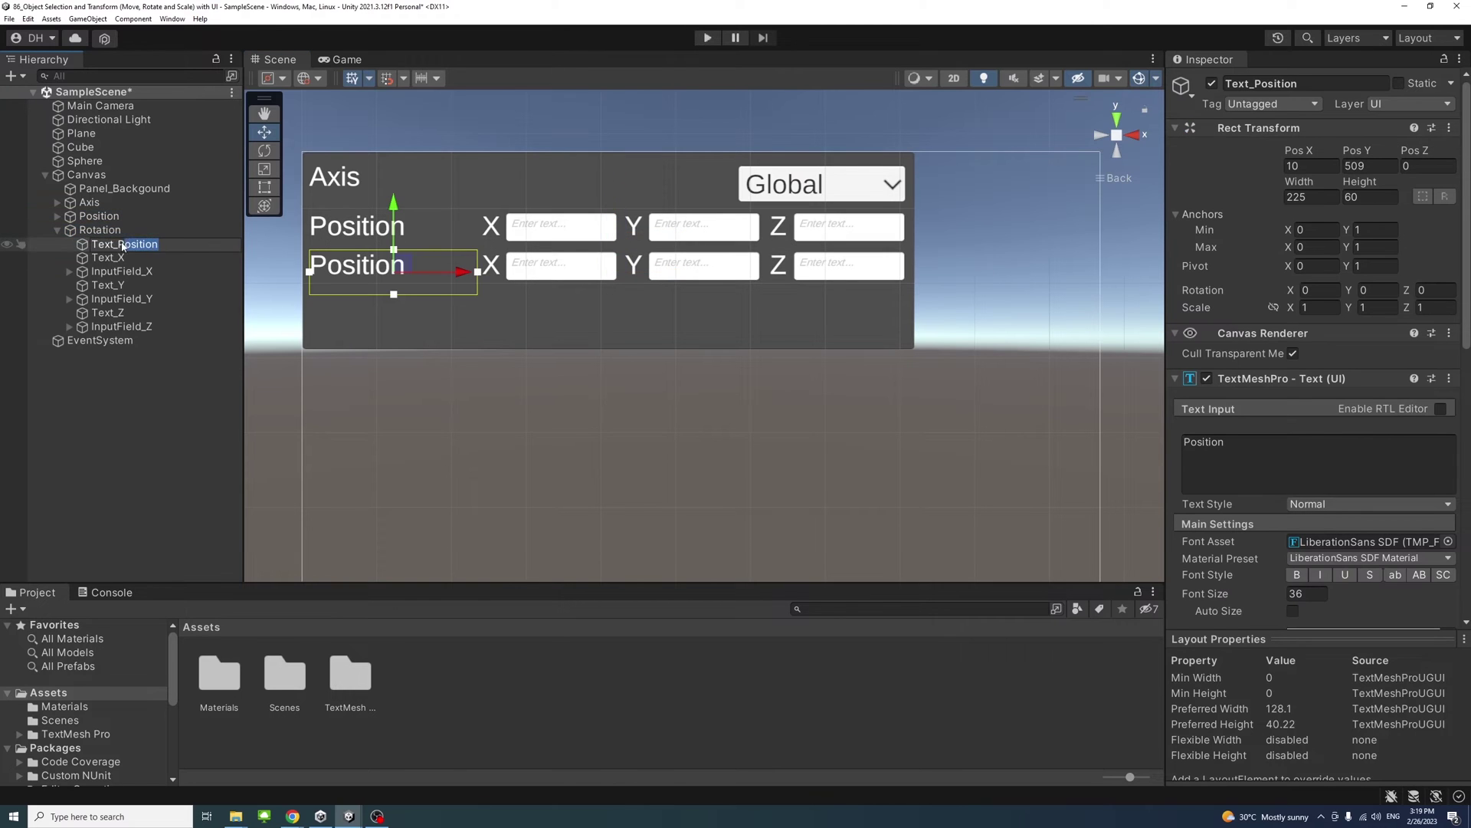
pyautogui.write('Rotation')
pyautogui.press('Return')
pyautogui.tripleClick(1217, 443)
pyautogui.write('Rotation')
# Duplicate the Rotation row as a Scale row and delete its label.
pyautogui.click(100, 230)
pyautogui.hotkey('ctrl', 'd')
pyautogui.press('F2')
pyautogui.write('Scale')
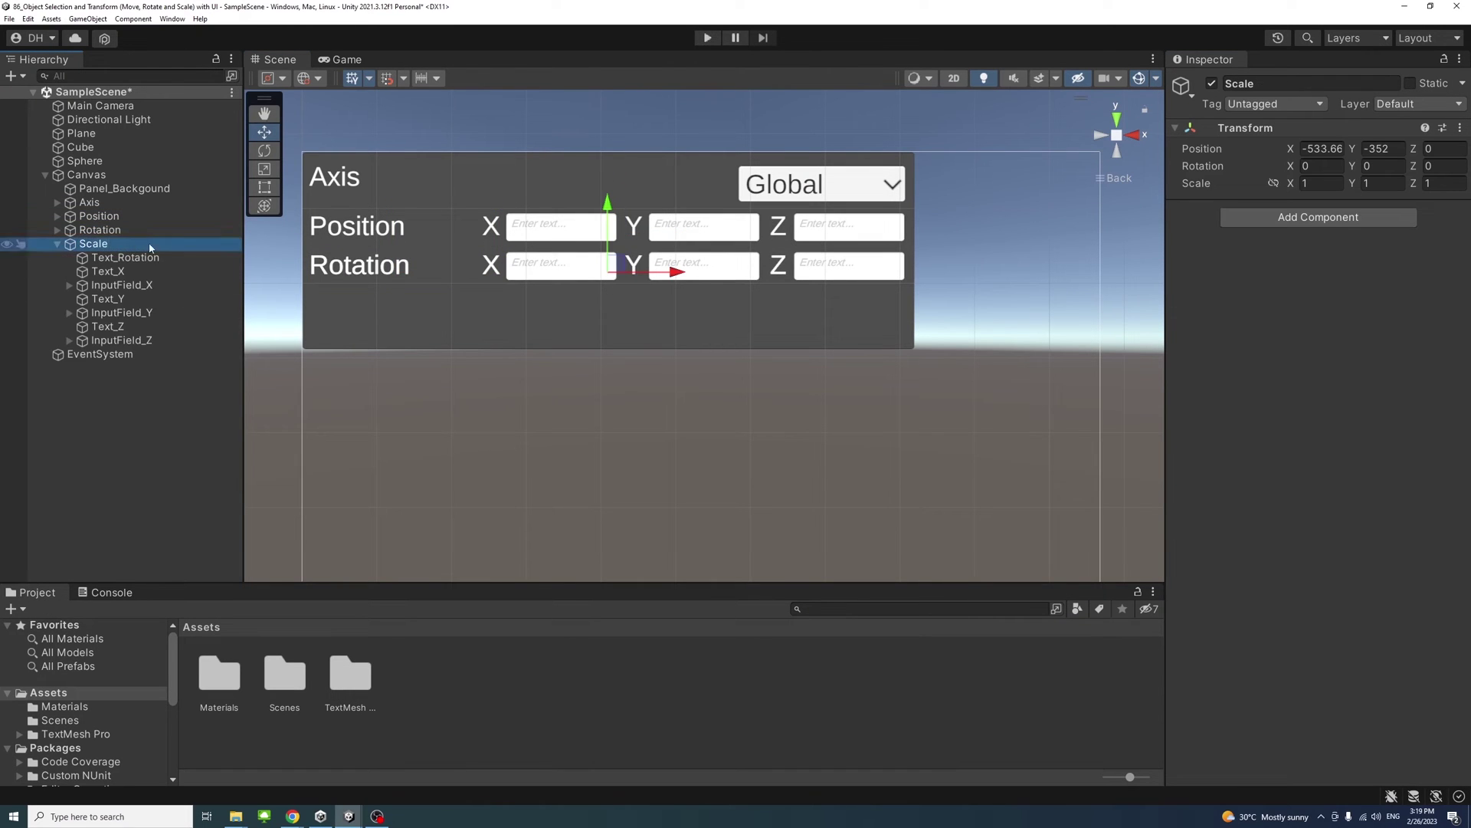
pyautogui.click(126, 258)
pyautogui.press('Delete')
# Copy the Axis dropdown into the Scale row as Dropdown_Scale, placed at the row's start.
pyautogui.click(58, 202)
pyautogui.click(123, 230)
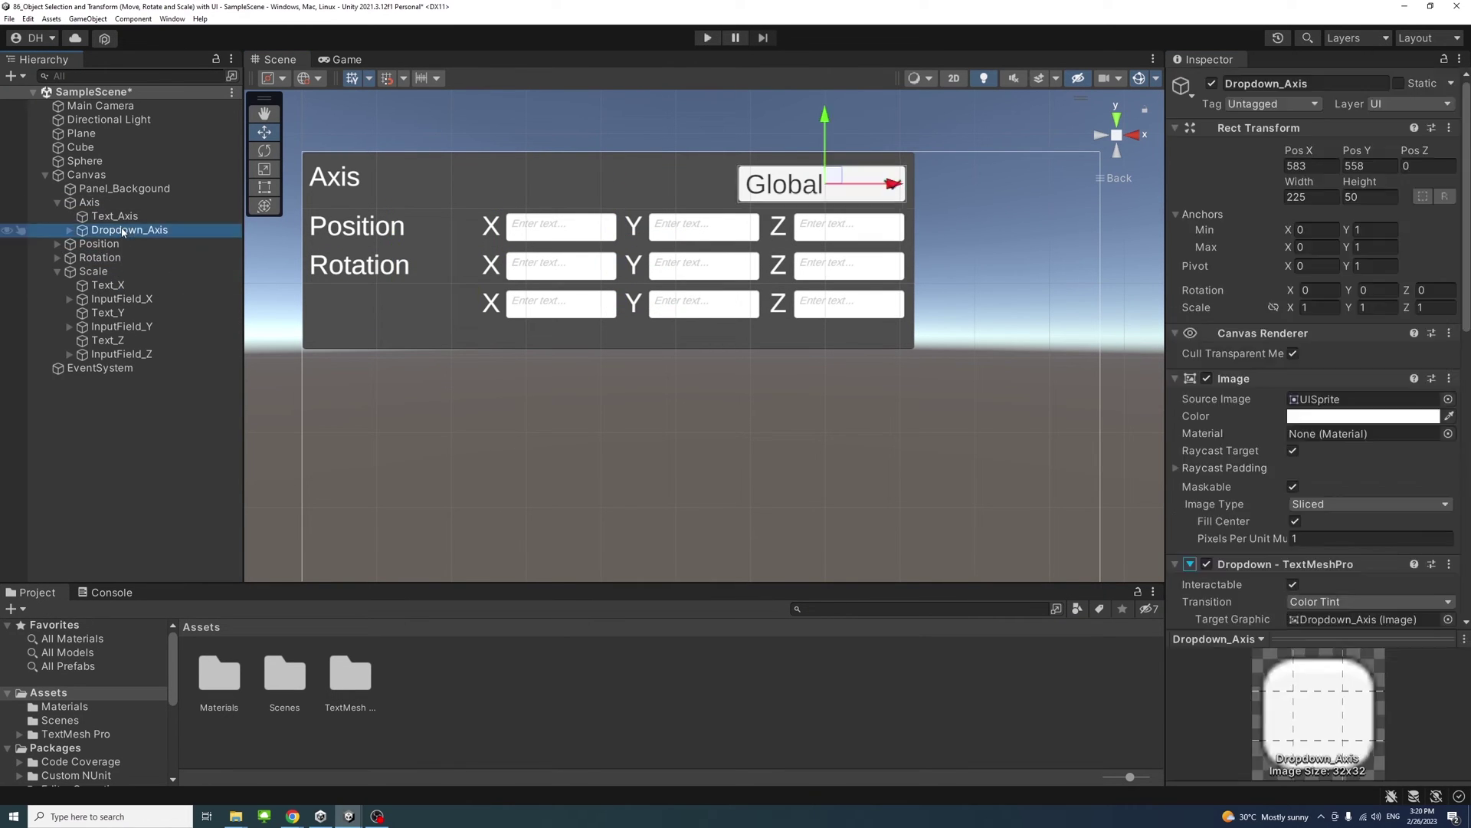
pyautogui.hotkey('ctrl', 'd')
pyautogui.moveTo(123, 244); pyautogui.dragTo(96, 289)
pyautogui.press('F2')
pyautogui.write('Dropdown_Scale')
pyautogui.press('Return')
pyautogui.moveTo(881, 184); pyautogui.dragTo(445, 184)
pyautogui.moveTo(372, 119); pyautogui.dragTo(371, 240)
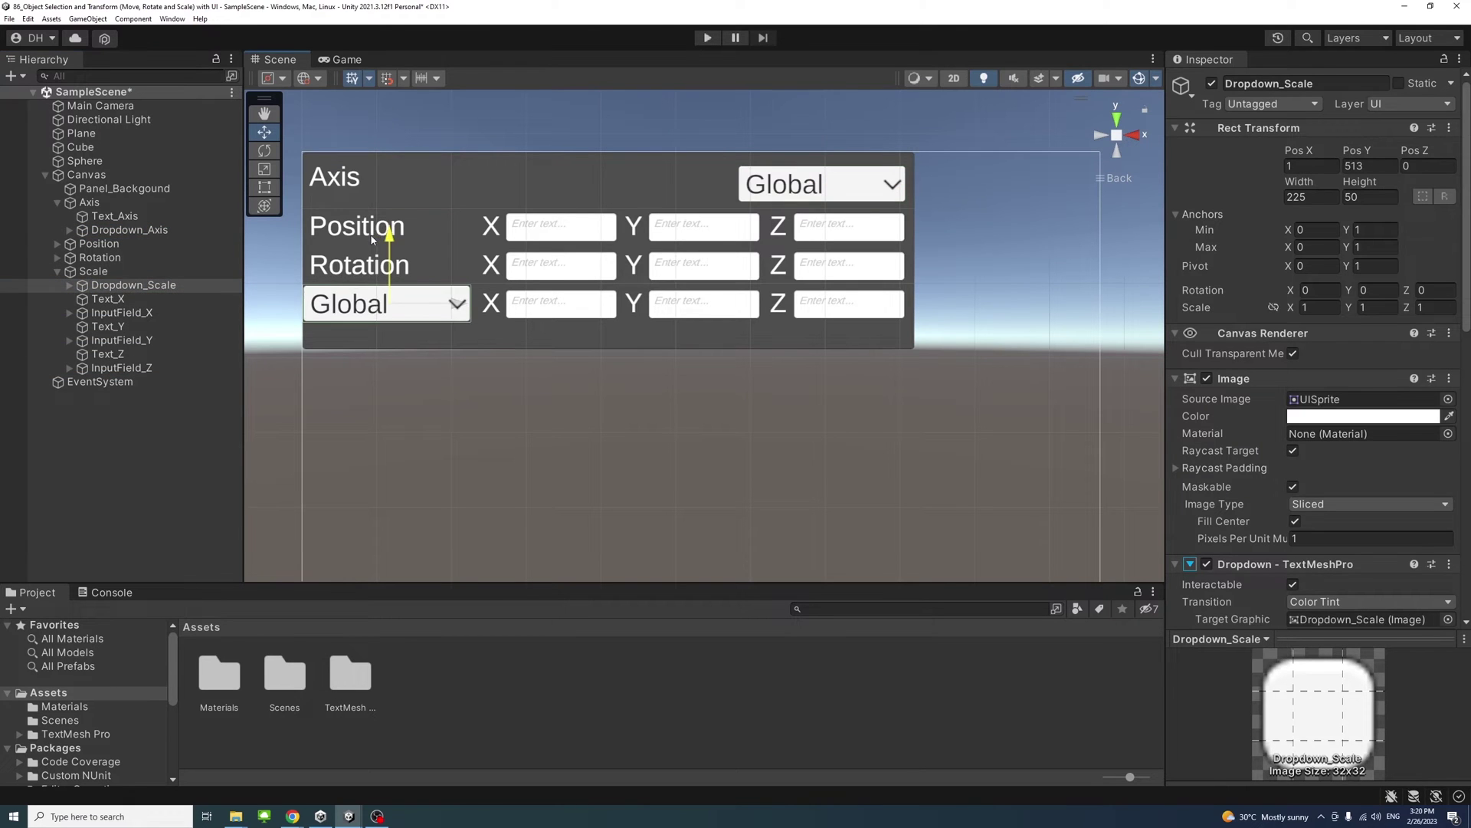
# Rename Dropdown_Scale's options to 'Even Scale' and 'Scale'.
pyautogui.click(69, 285)
pyautogui.scroll(-10, 1318, 383)
pyautogui.tripleClick(1324, 356)
pyautogui.write('Even Scale')
pyautogui.tripleClick(1290, 389)
pyautogui.write('Scale')
pyautogui.scroll(-2, 1139, 452)
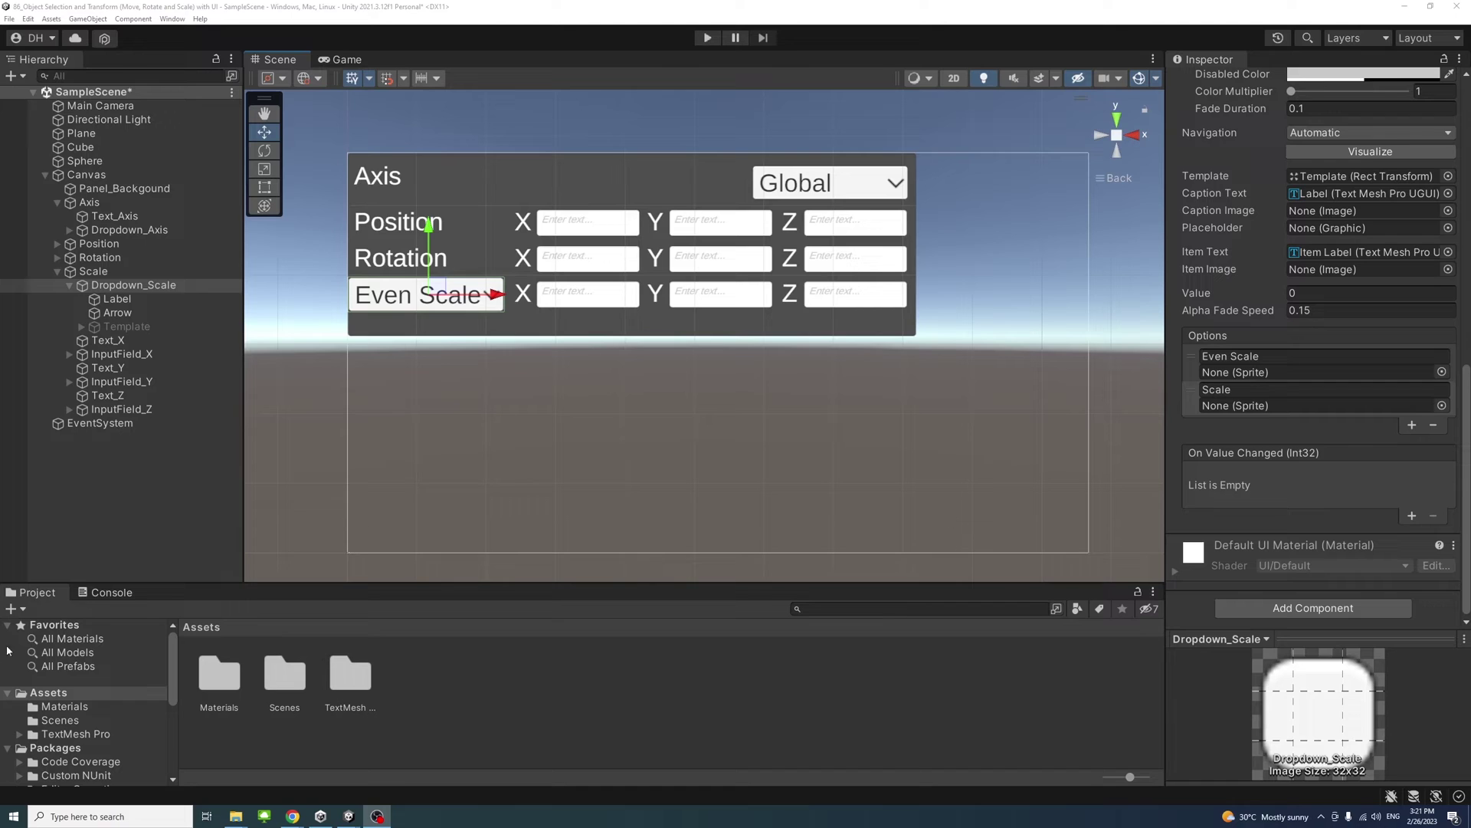
# Create a Scripts folder in Assets.
pyautogui.rightClick(43, 697)
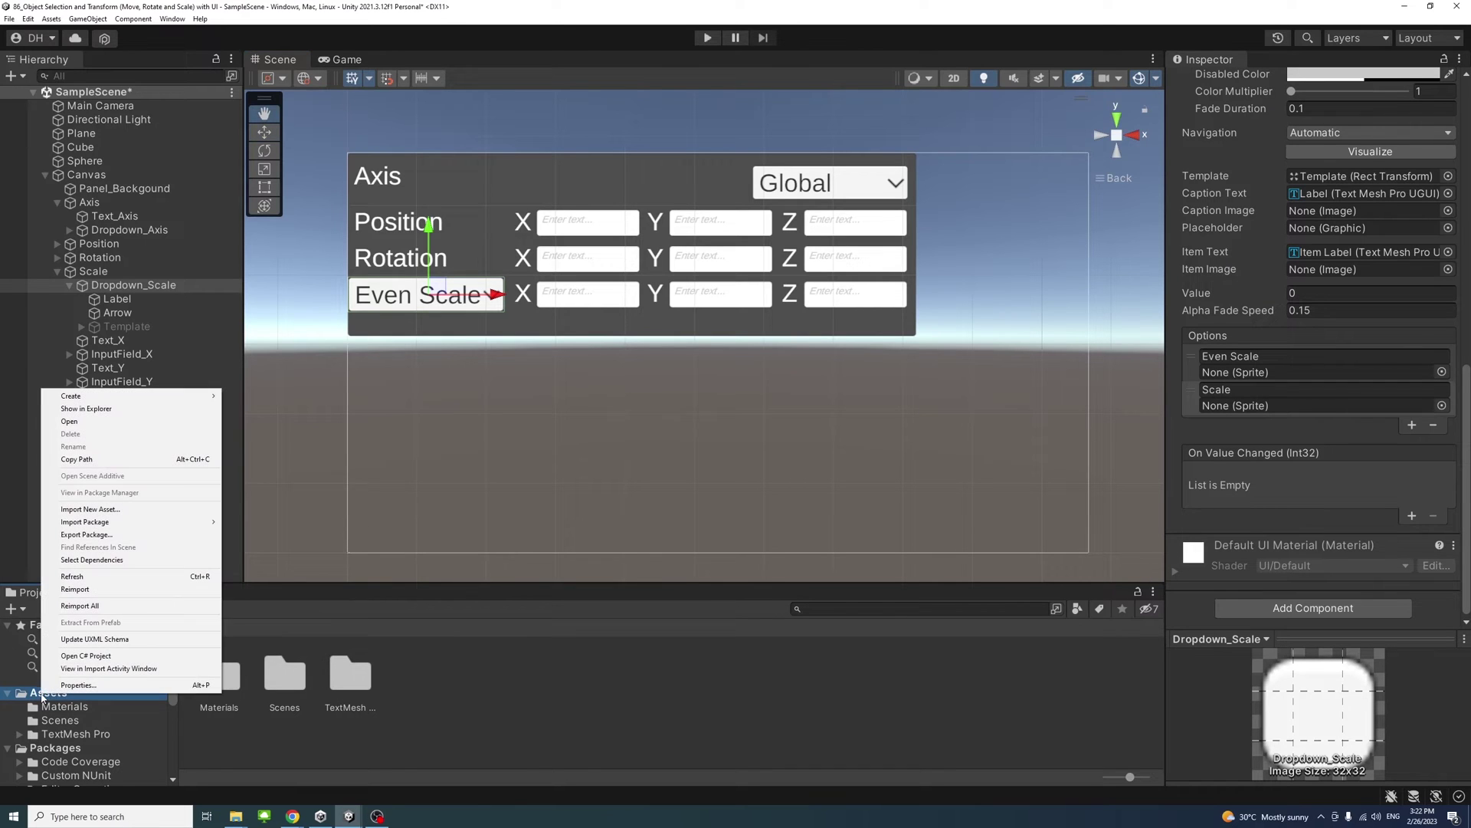
pyautogui.moveTo(142, 397)
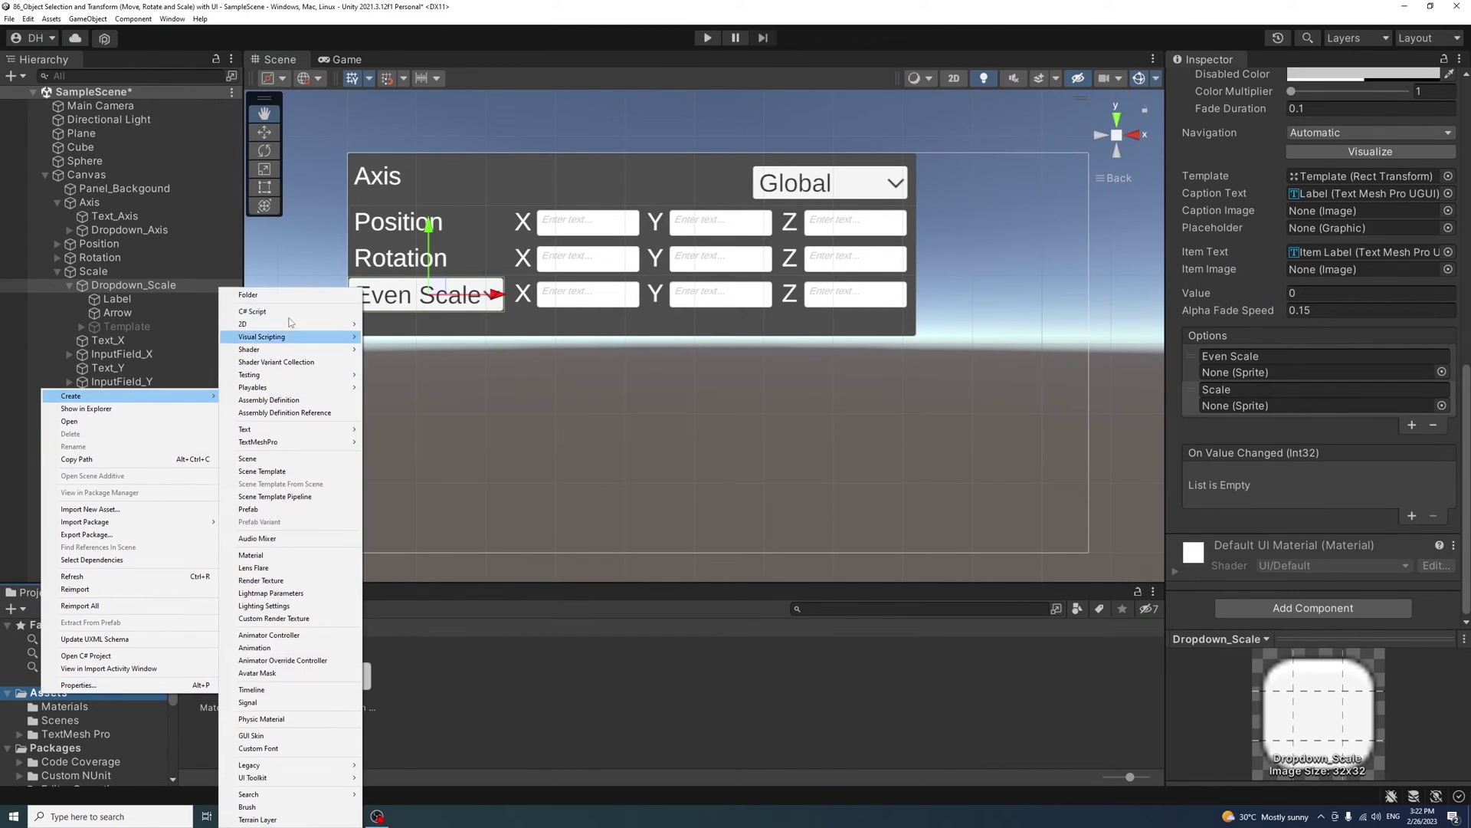
pyautogui.click(272, 297)
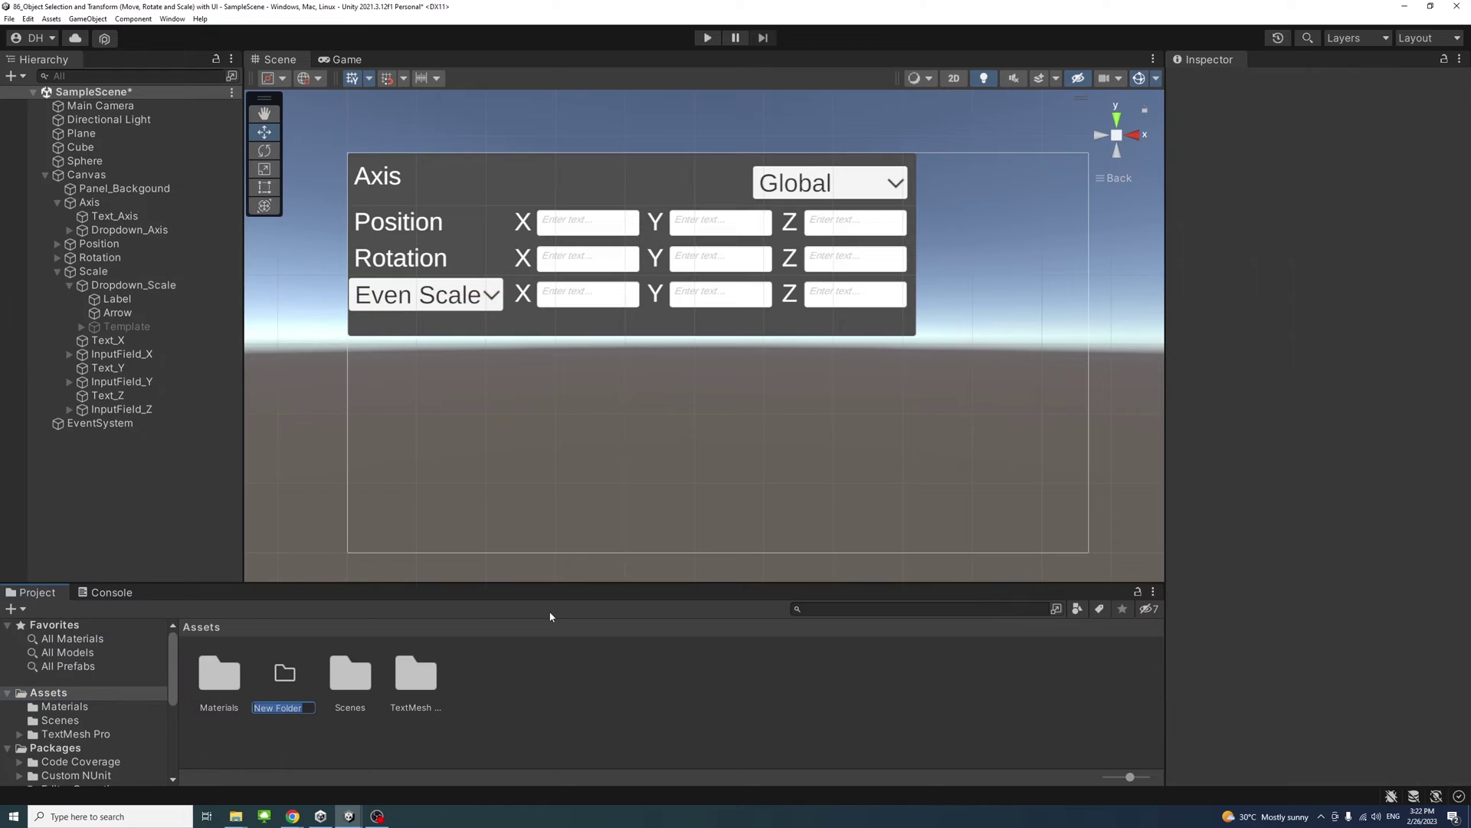
pyautogui.write('Scripts')
pyautogui.press('Return')
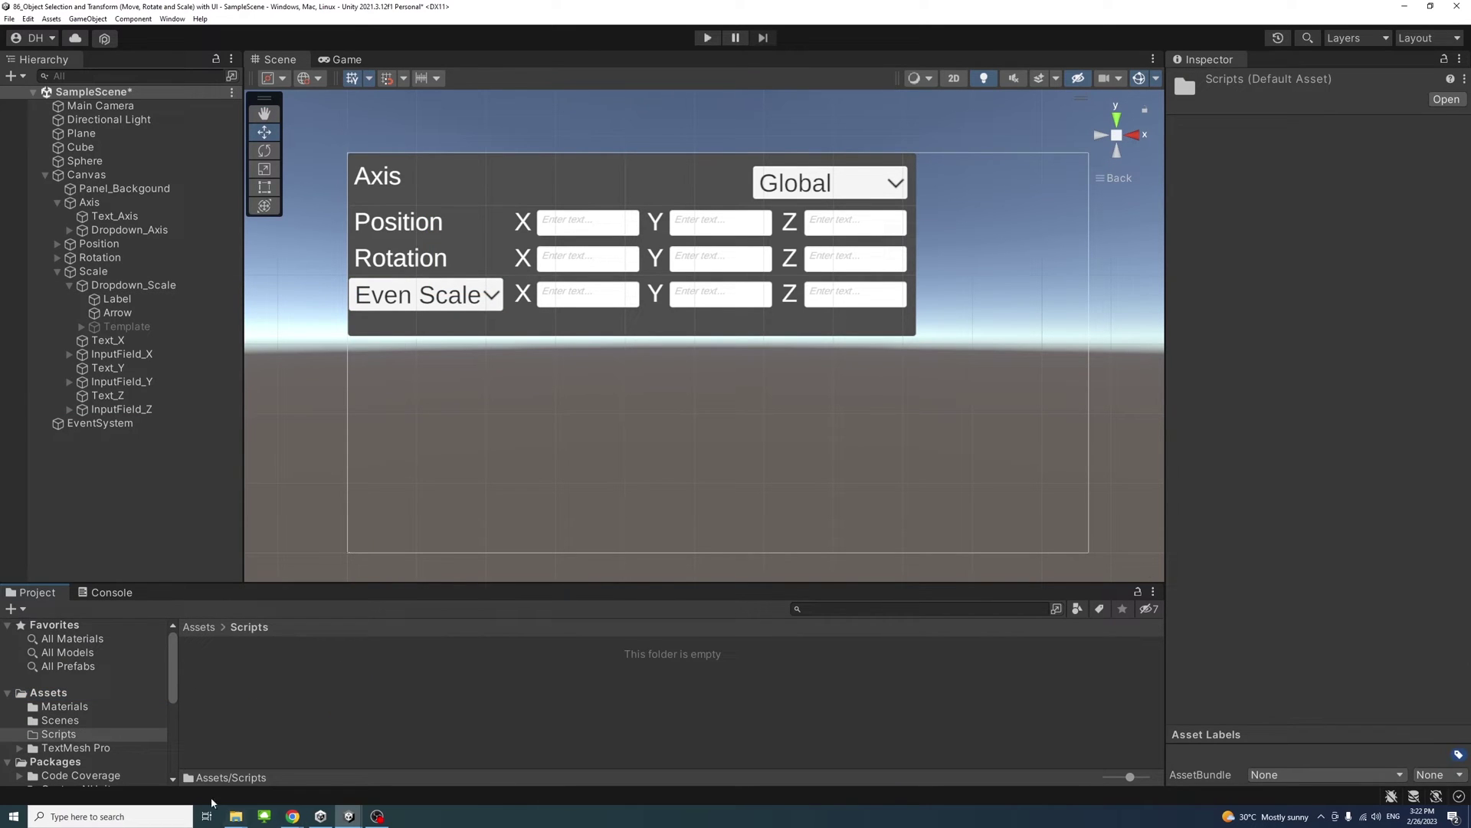
# Create a new C# script named TransfromUI inside the Scripts folder.
pyautogui.rightClick(222, 672)
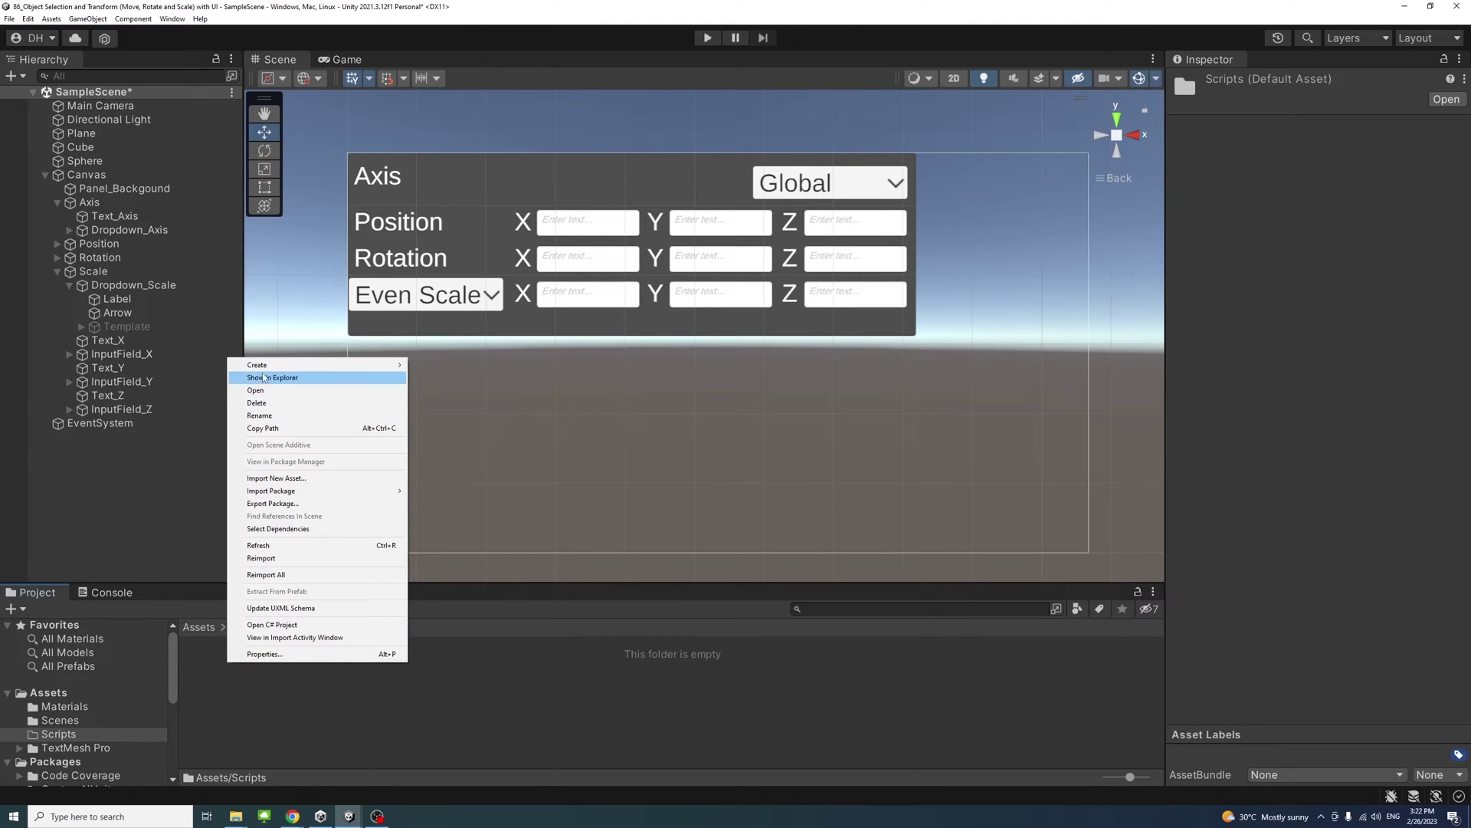
pyautogui.moveTo(278, 362)
pyautogui.click(452, 311)
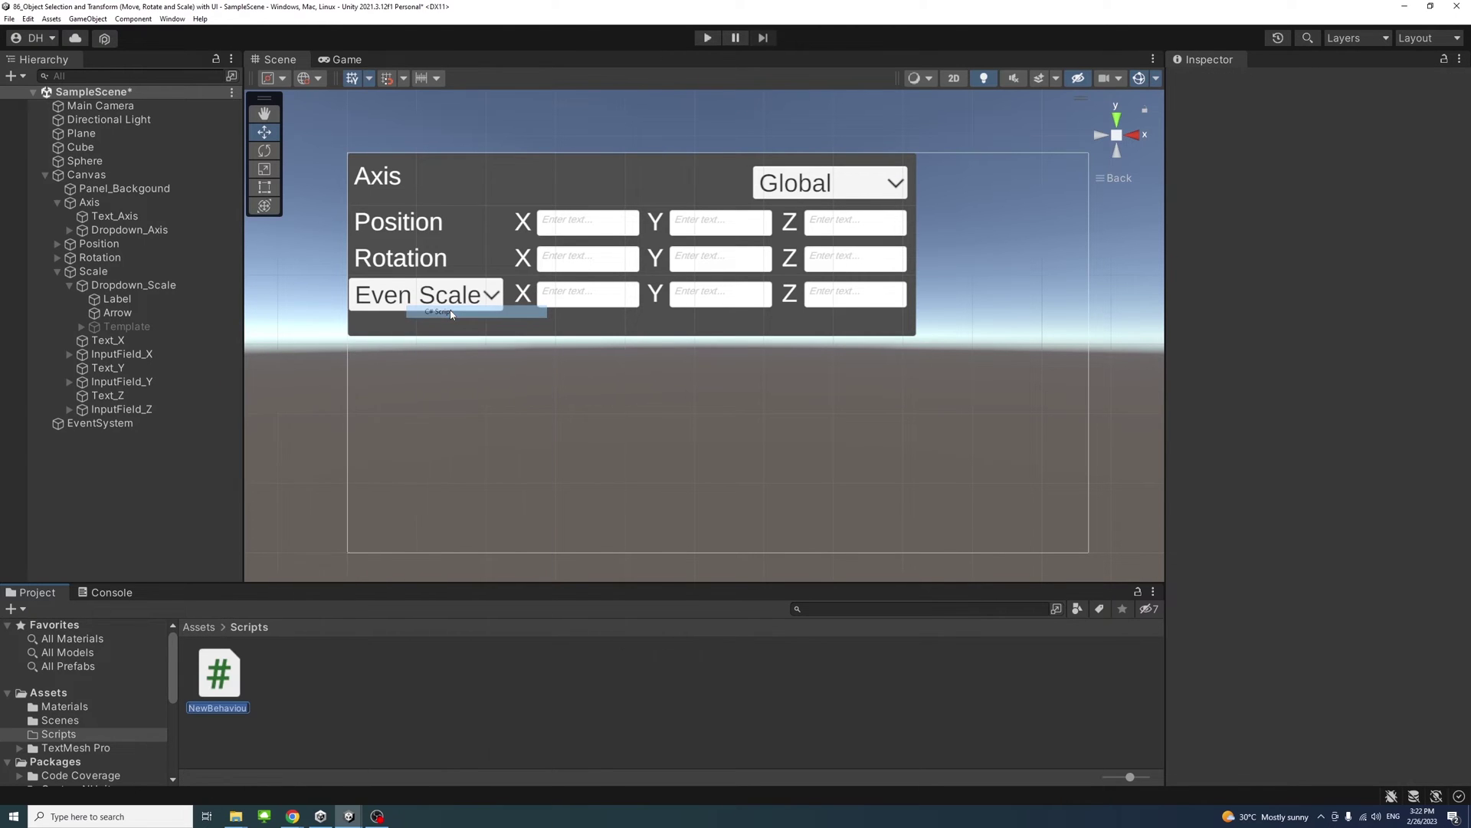
pyautogui.write('Transfrom')
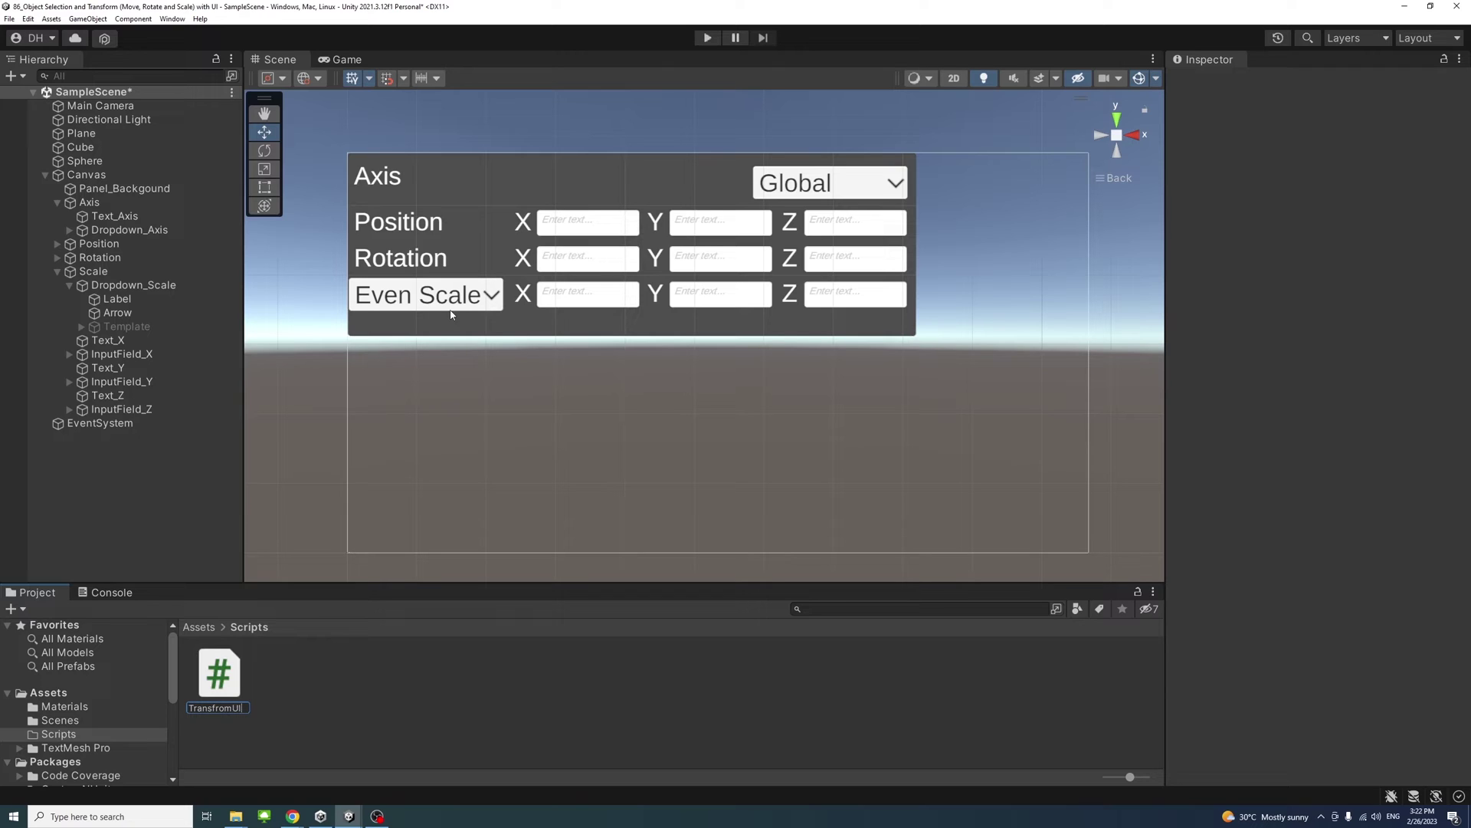
pyautogui.write('UI')
# Confirm the TransfromUI script name and add an empty TransformUI object to the scene.
pyautogui.press('Return')
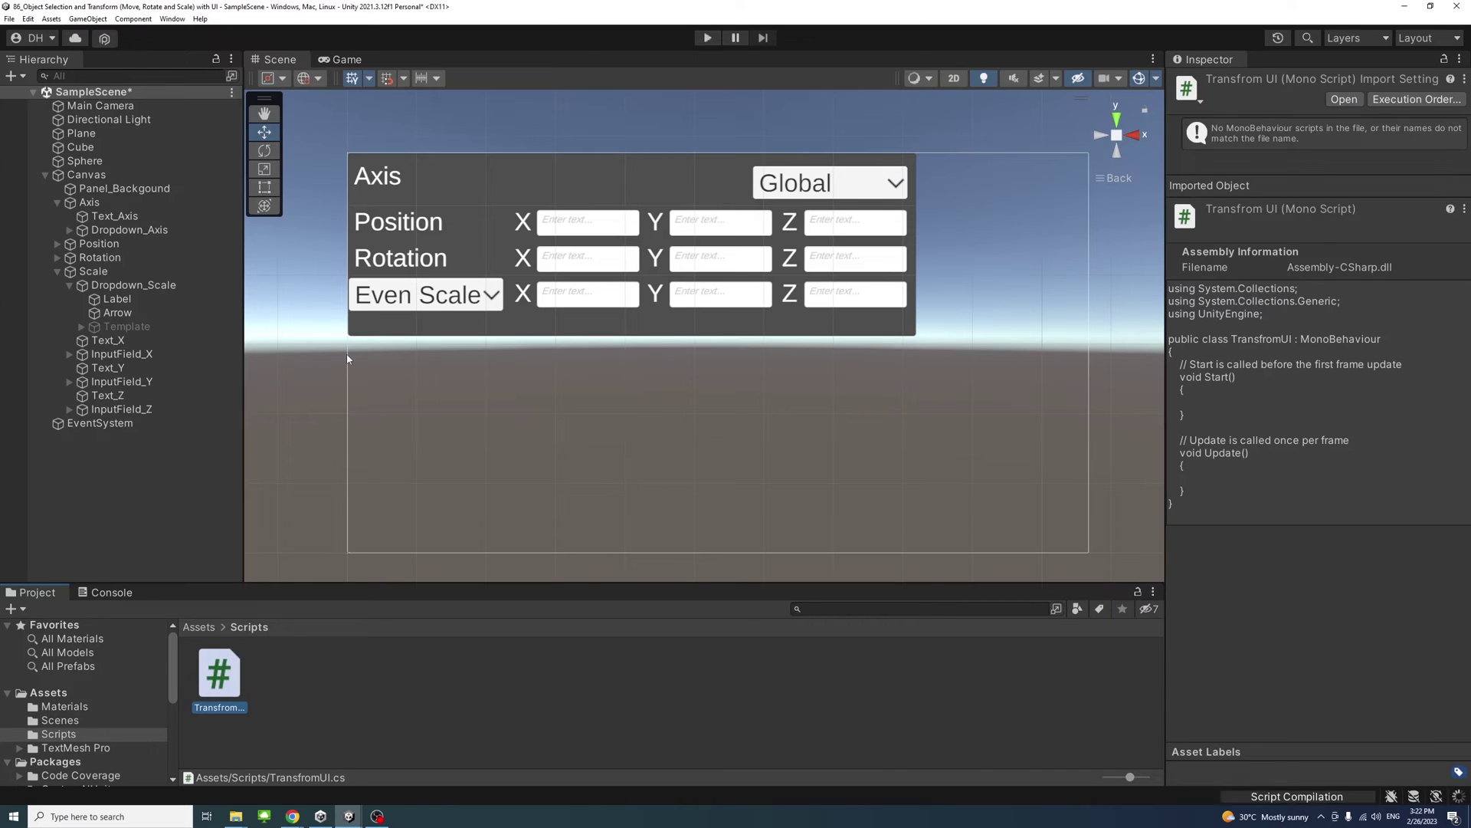
pyautogui.click(58, 272)
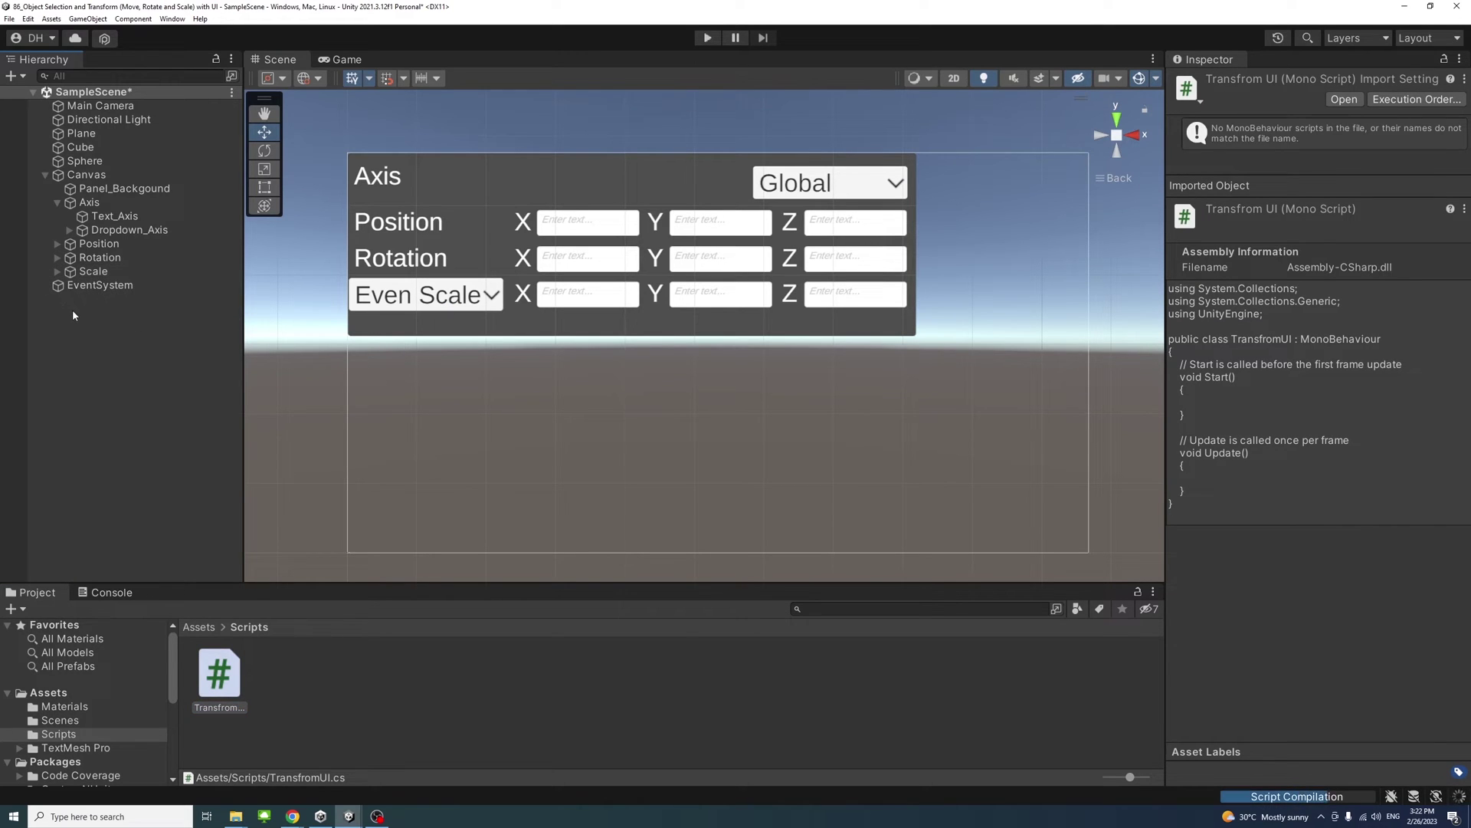
pyautogui.rightClick(73, 312)
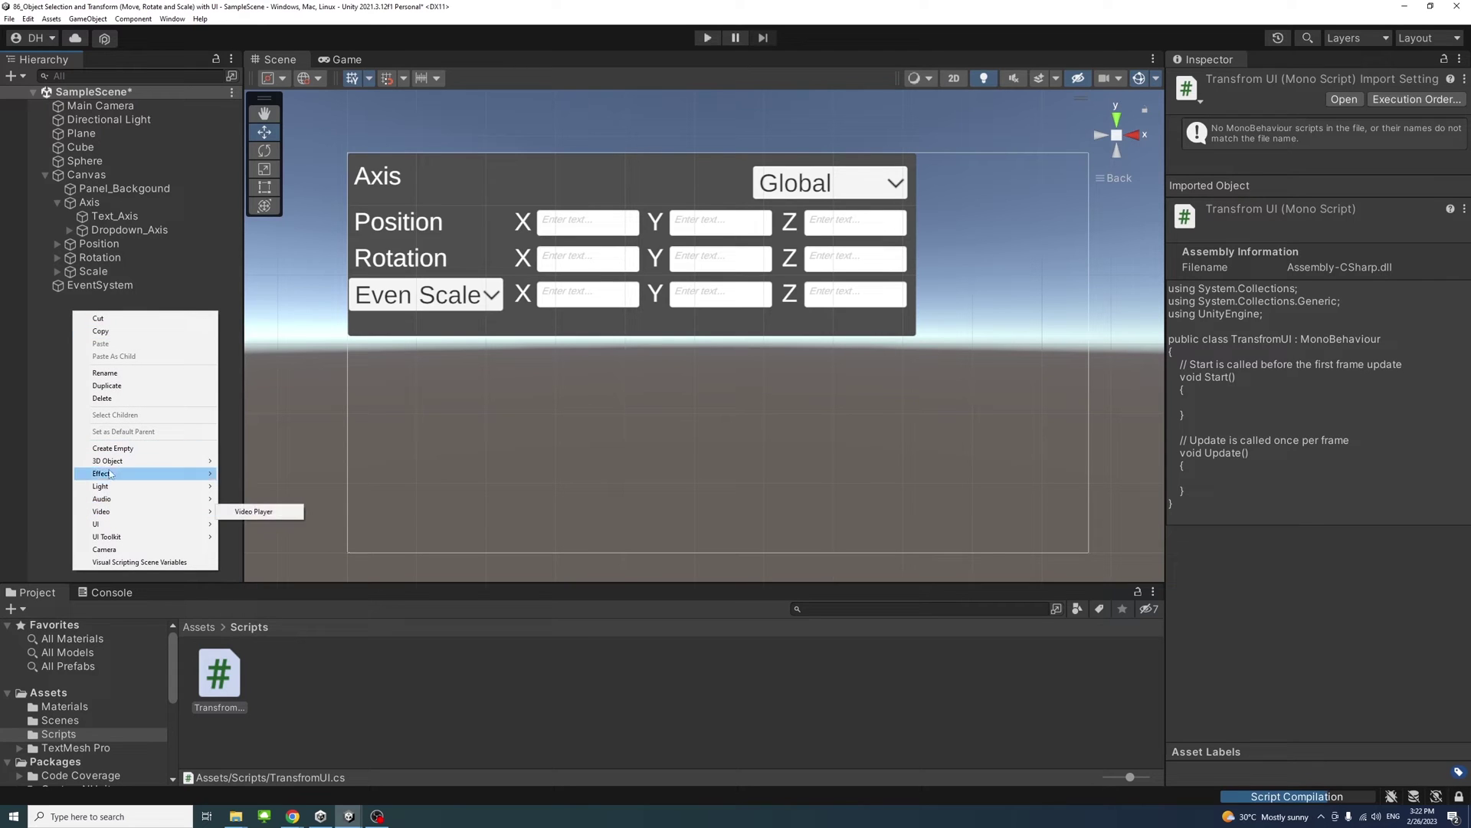
pyautogui.click(116, 448)
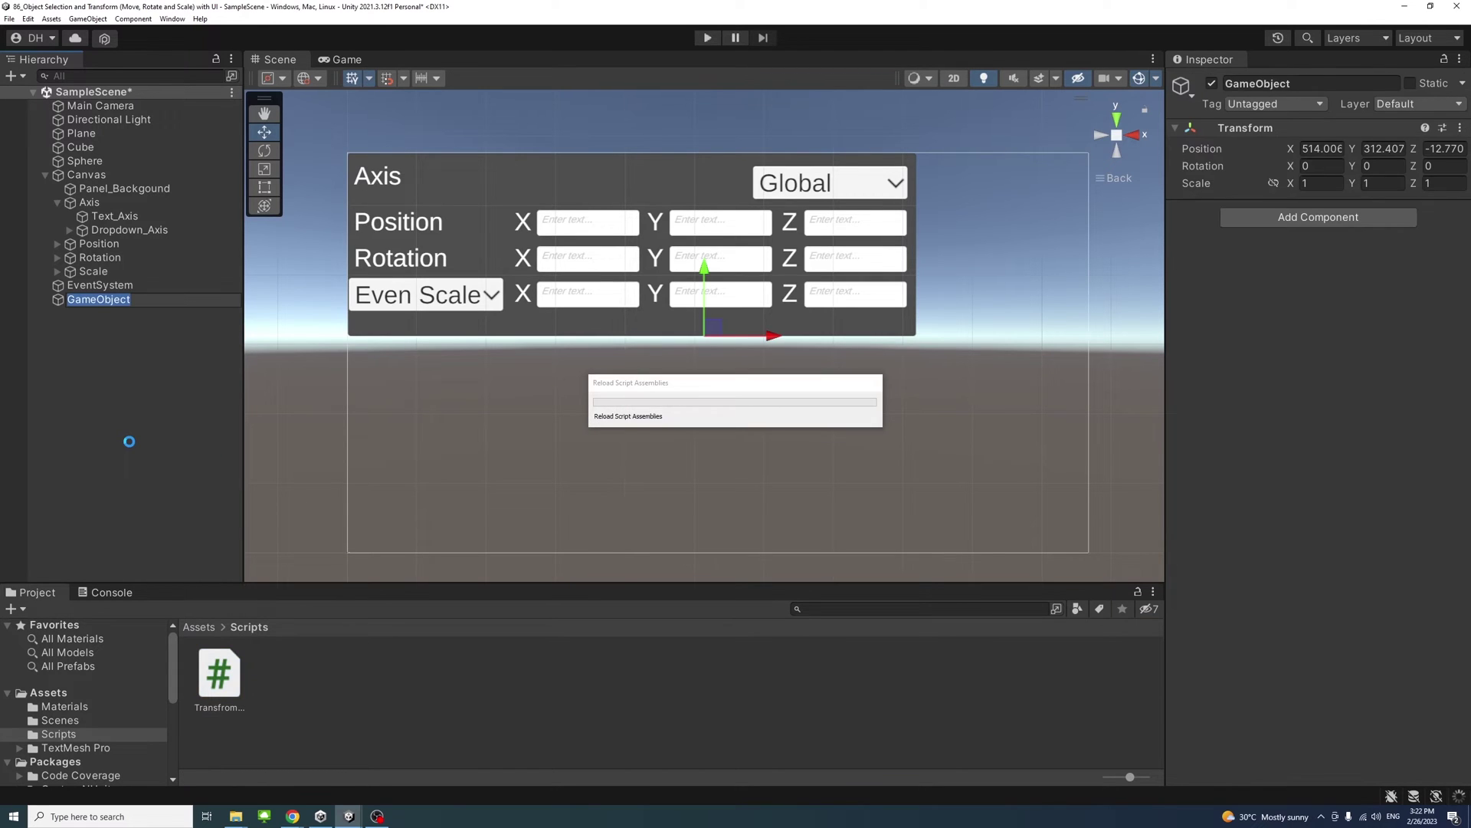
pyautogui.write('Tran')
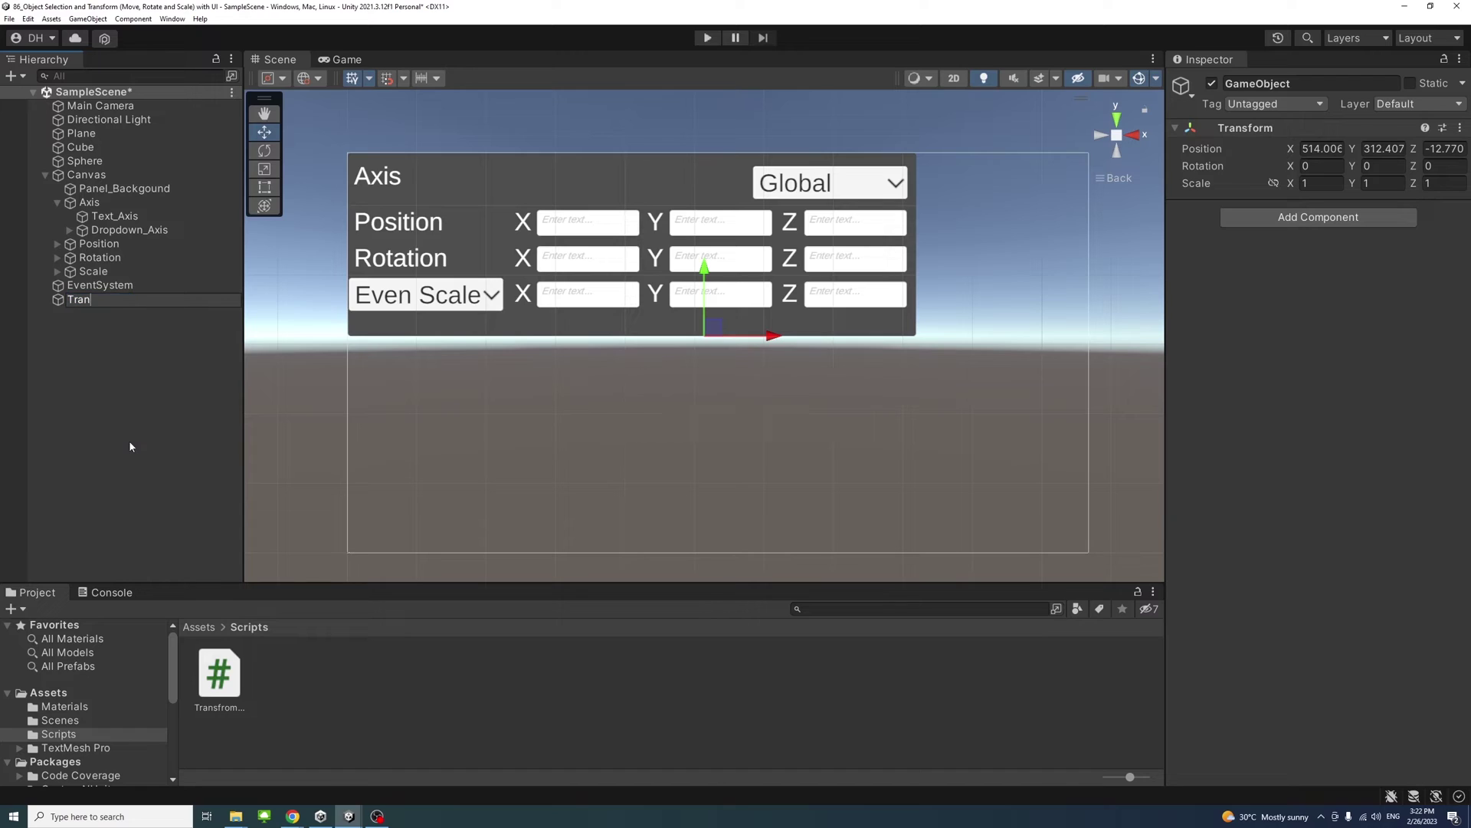
pyautogui.write('sformUI')
pyautogui.press('Return')
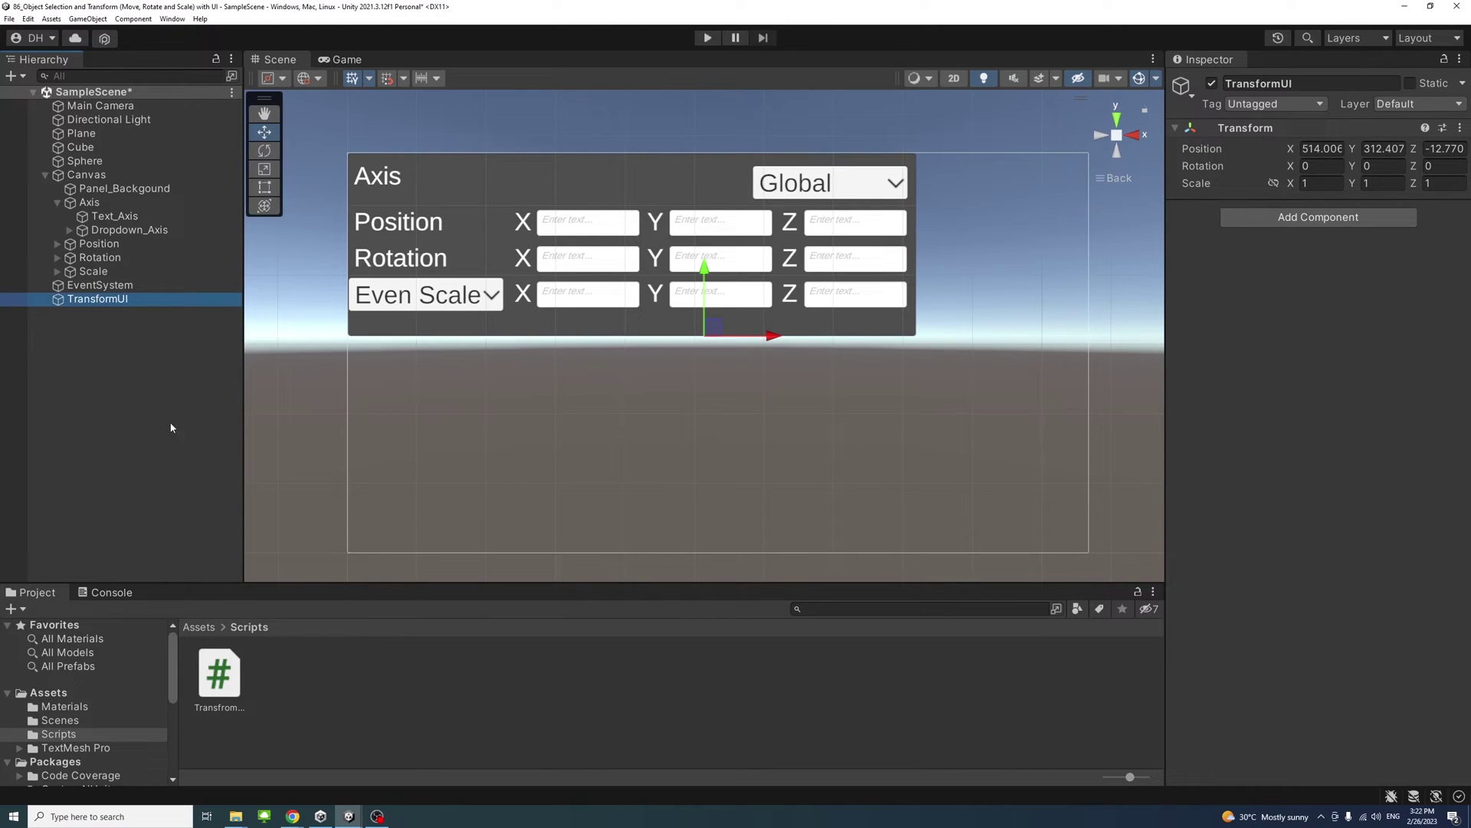
# Drag the TransfromUI script onto the TransformUI object and check the component.
pyautogui.click(222, 675)
pyautogui.moveTo(222, 676); pyautogui.dragTo(94, 302)
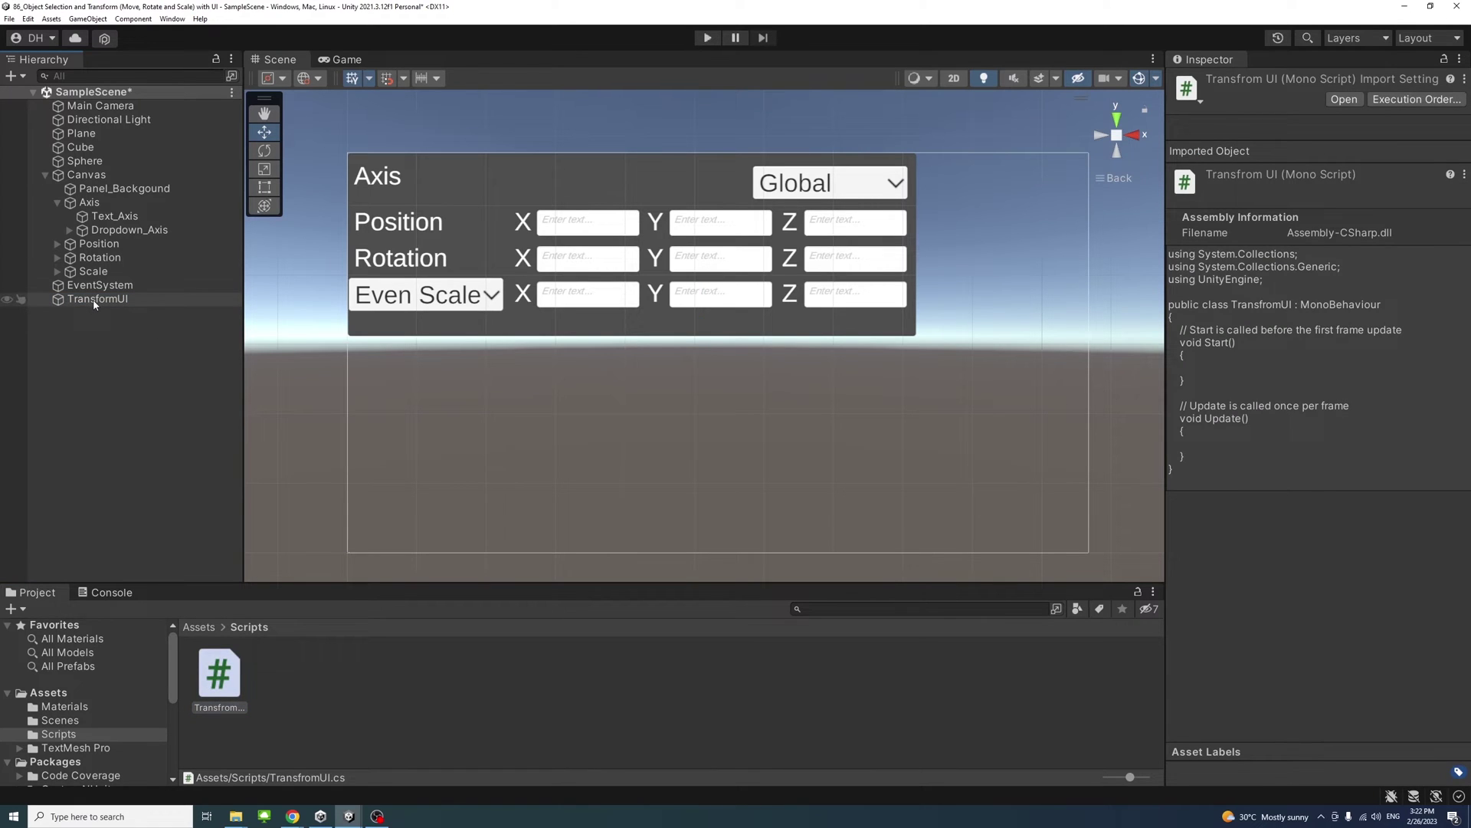
pyautogui.click(93, 301)
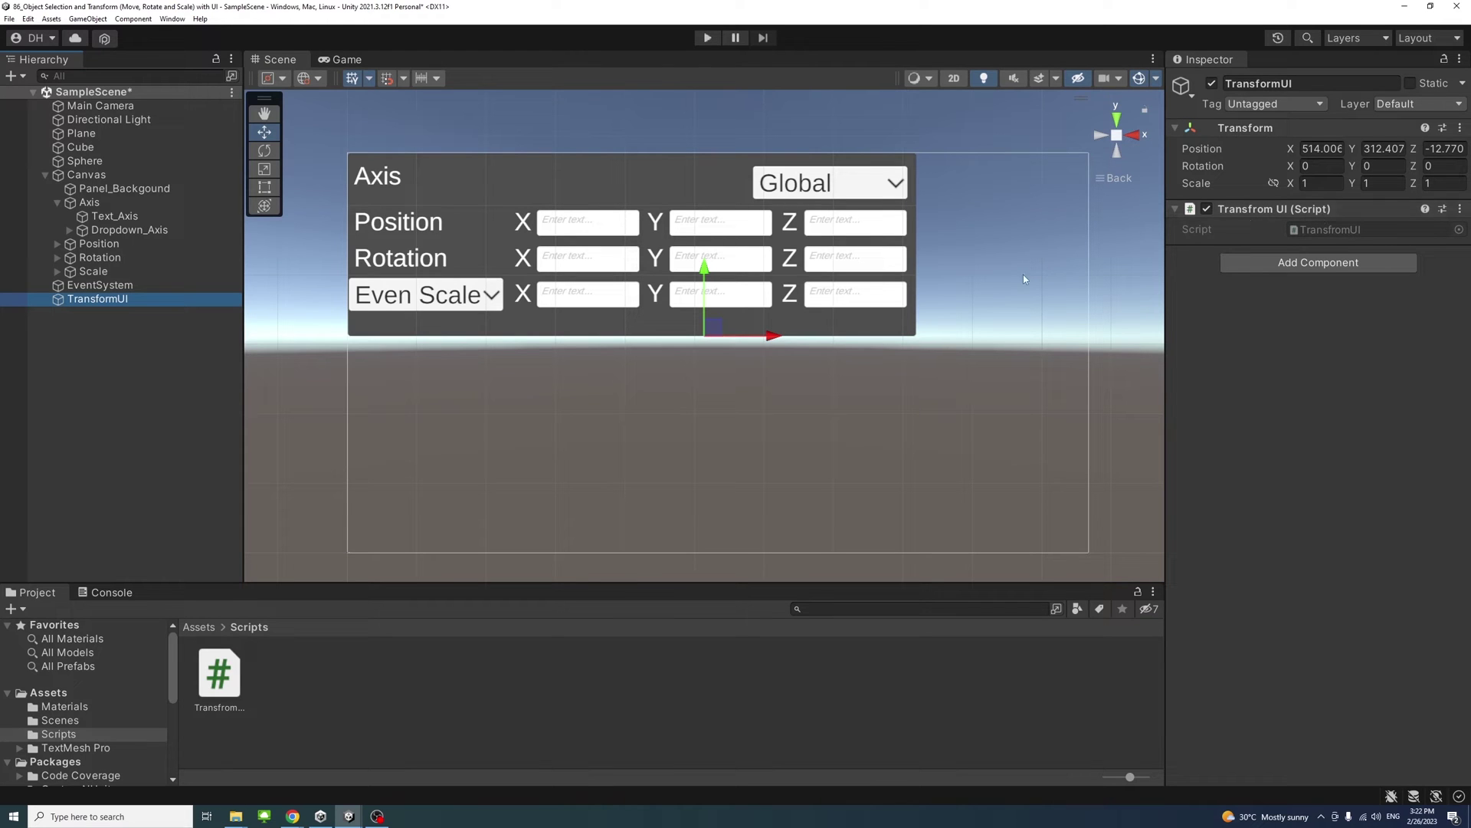
pyautogui.doubleClick(216, 674)
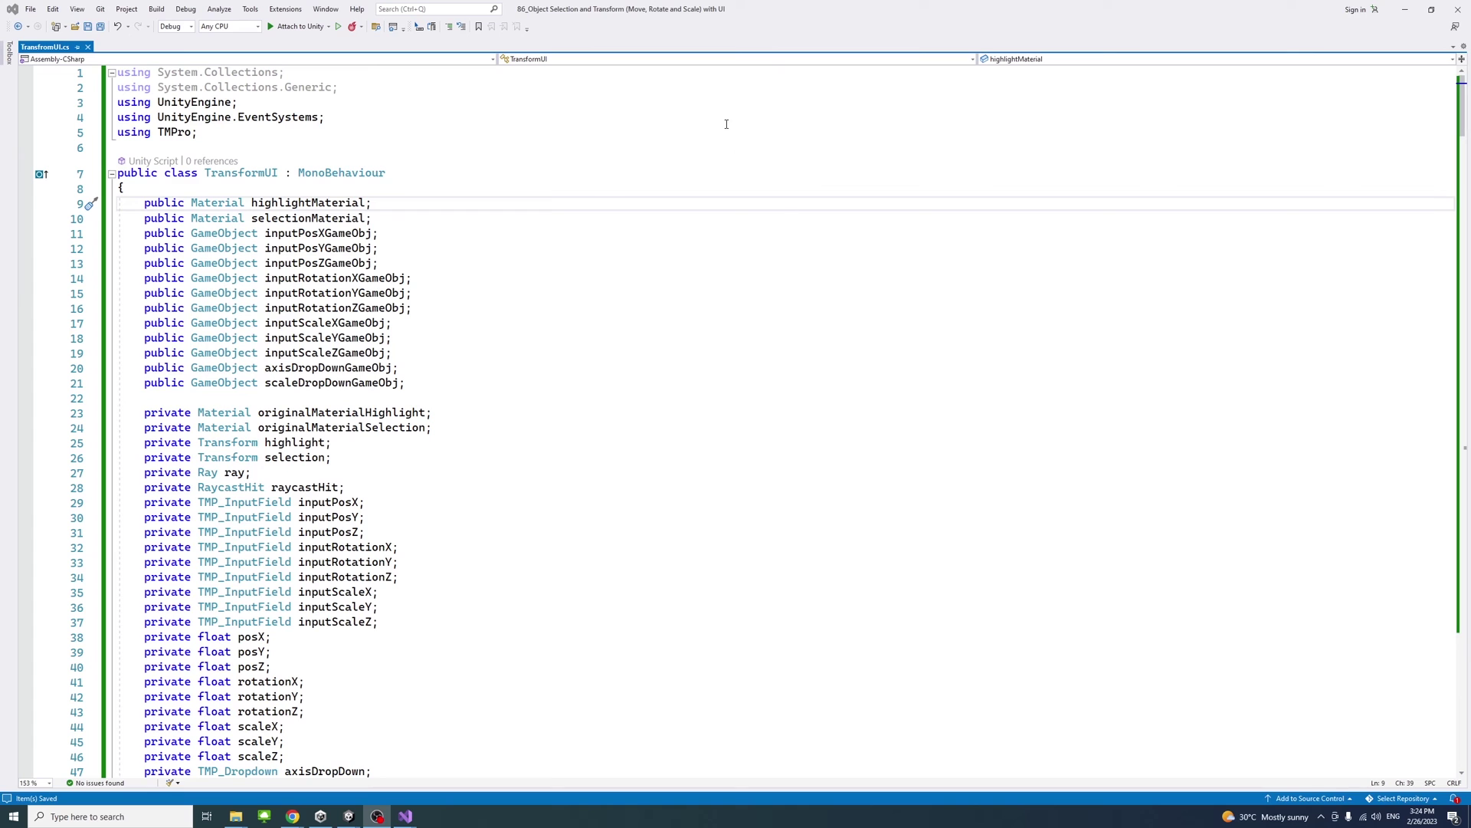
pyautogui.click(726, 123)
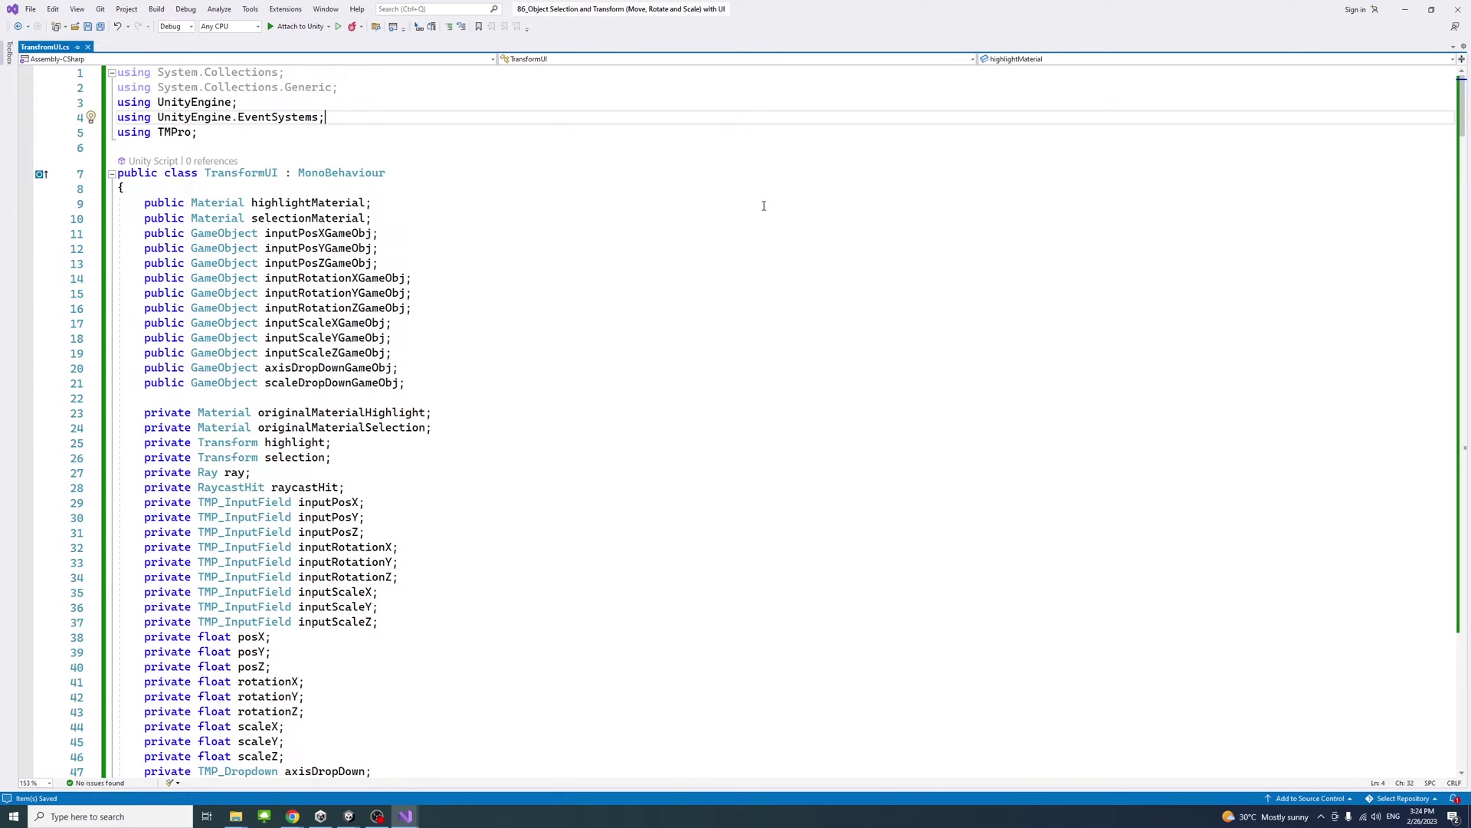
pyautogui.scroll(-8, 765, 208)
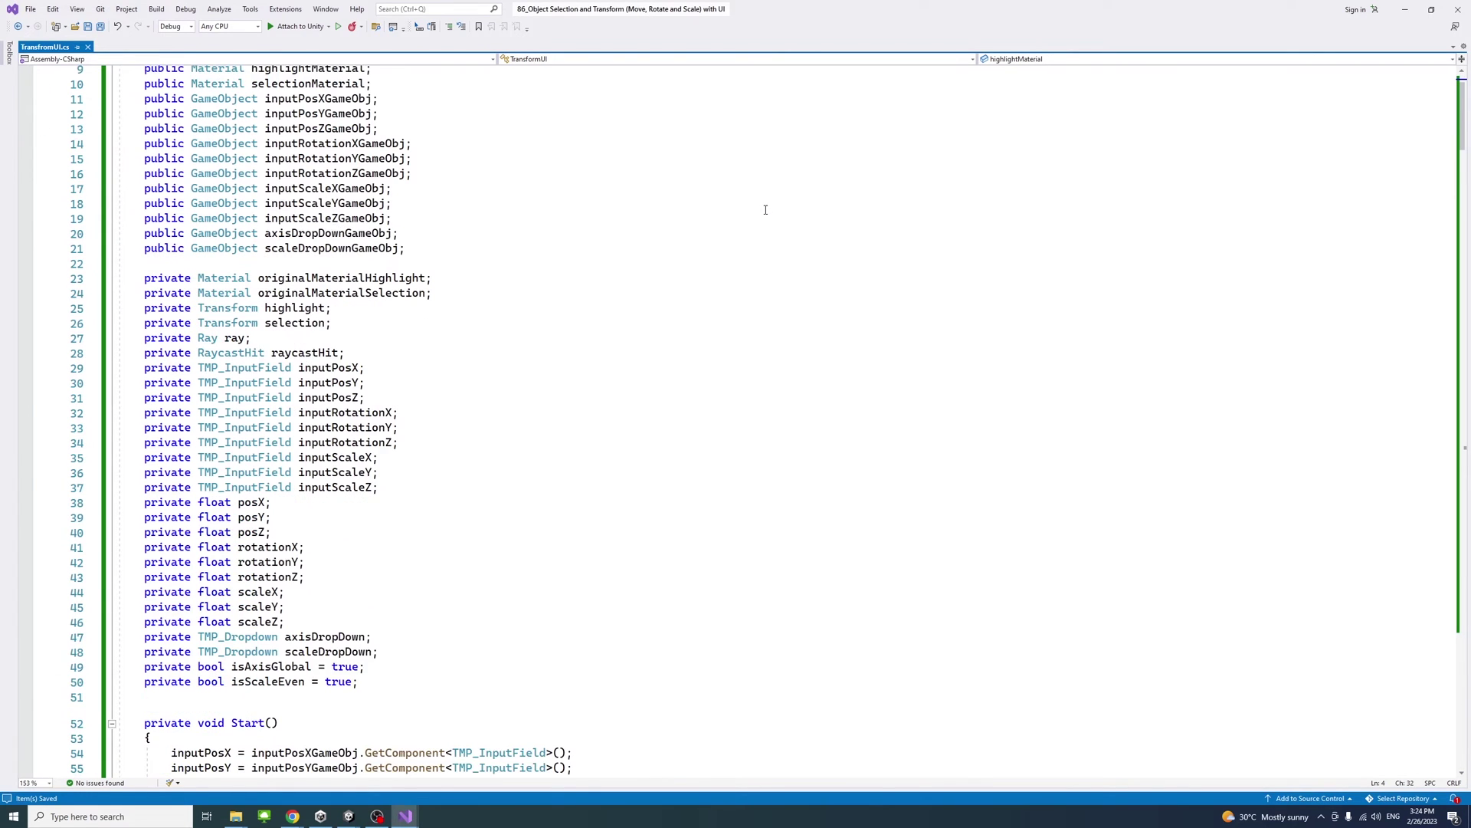
pyautogui.scroll(-3, 765, 208)
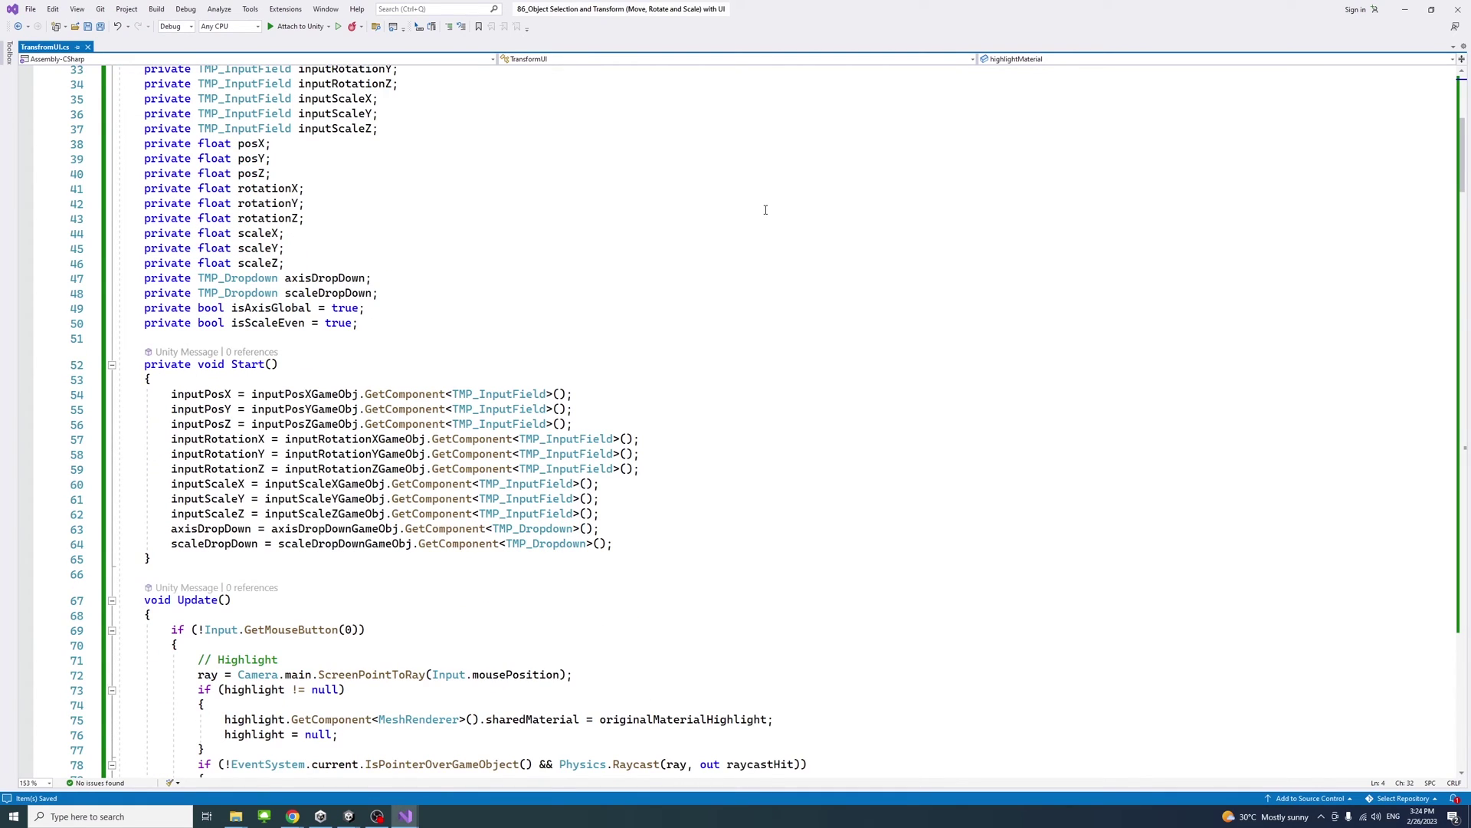
pyautogui.scroll(-5, 764, 208)
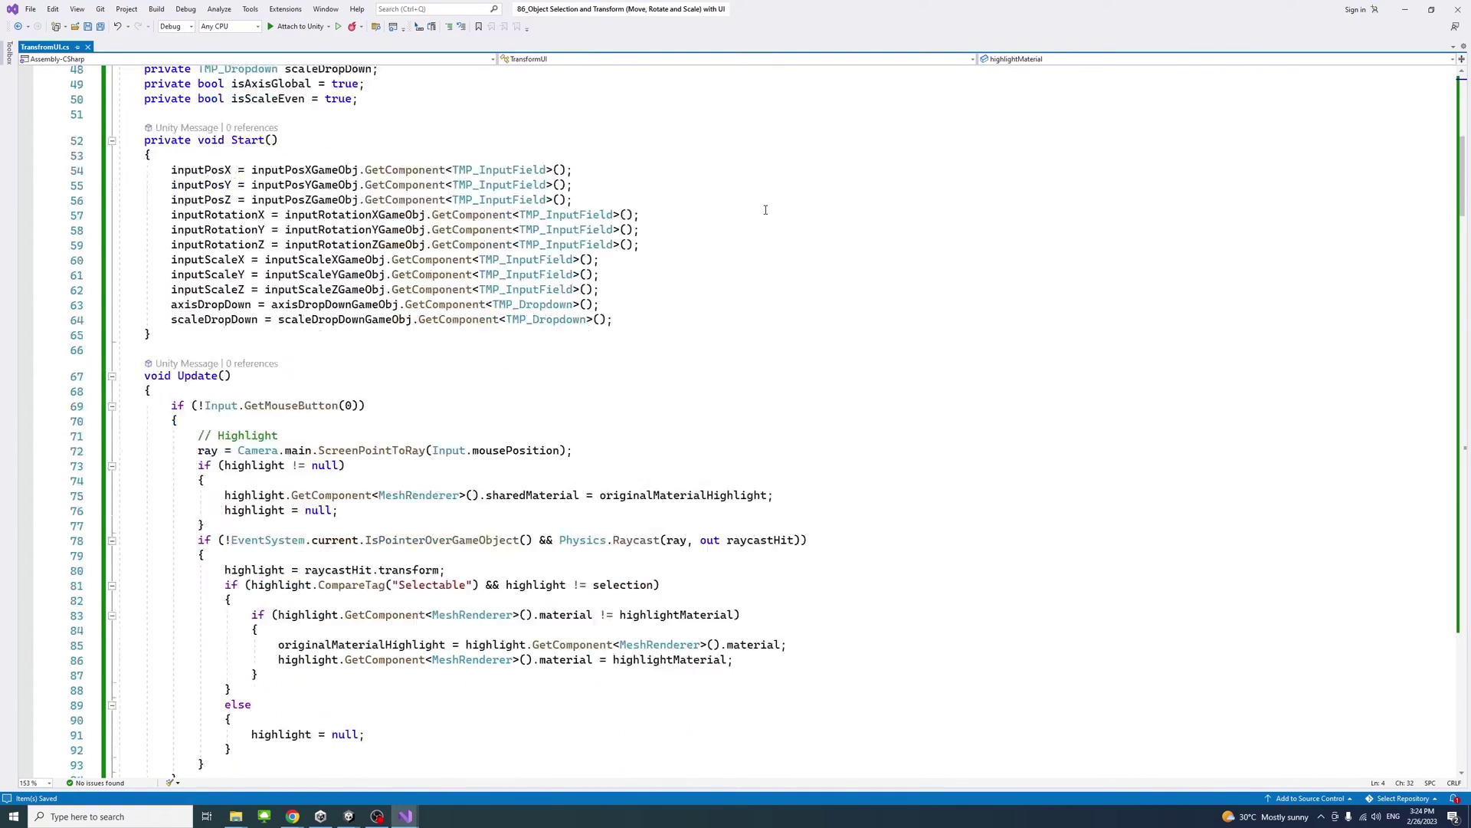
pyautogui.scroll(-15, 765, 209)
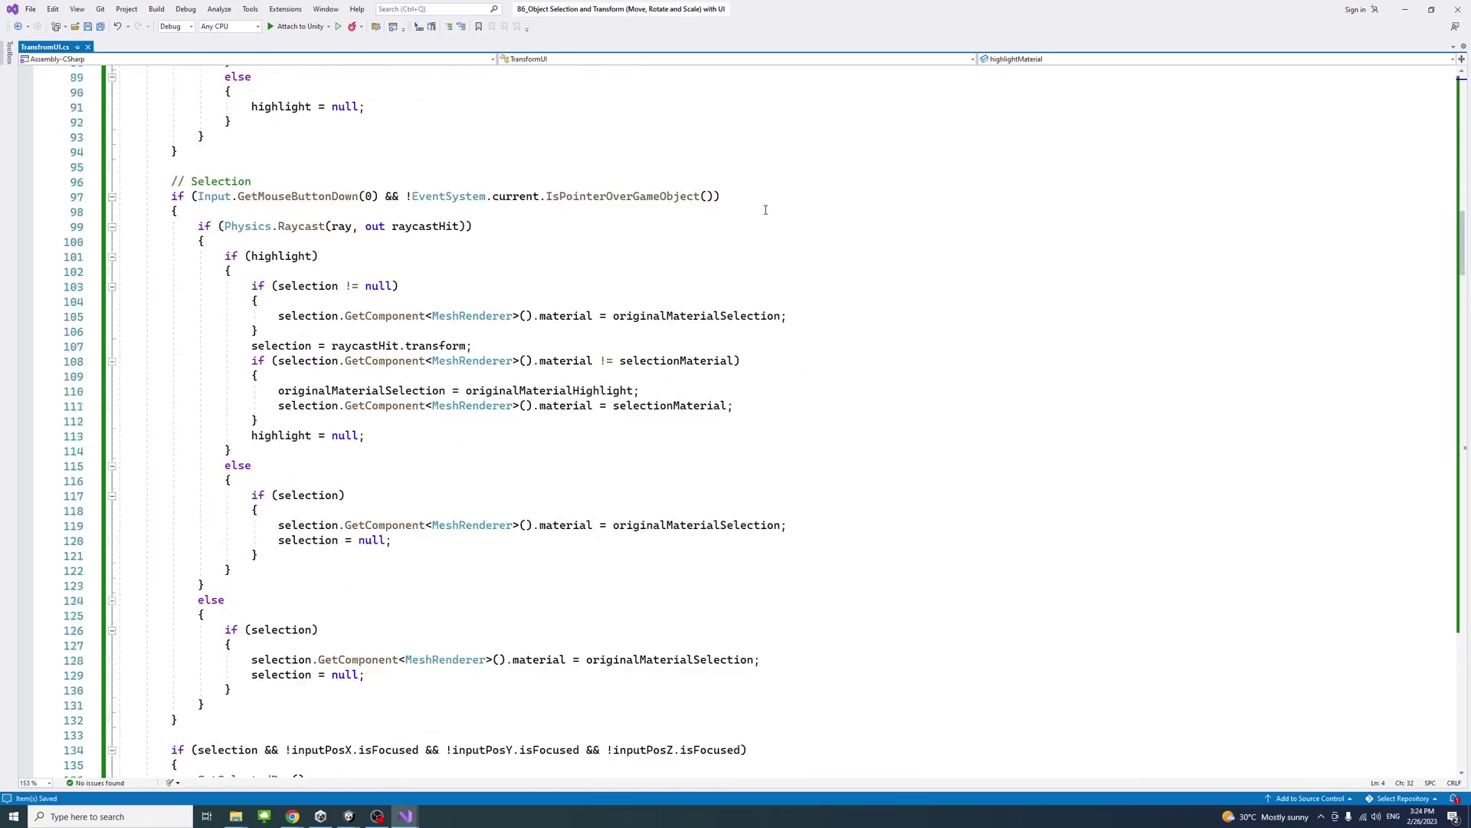
pyautogui.scroll(-20, 765, 209)
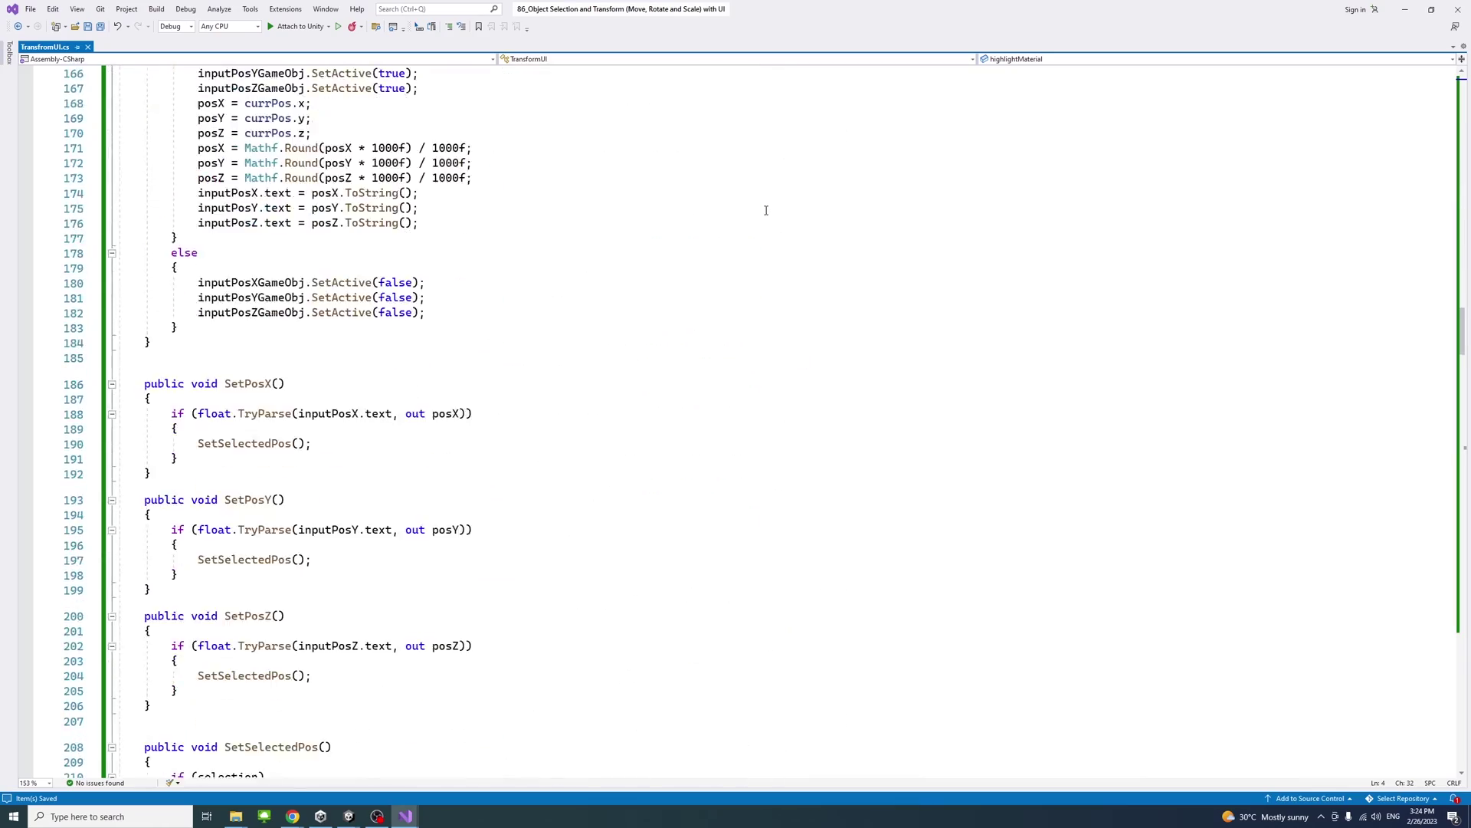
pyautogui.scroll(-20, 765, 209)
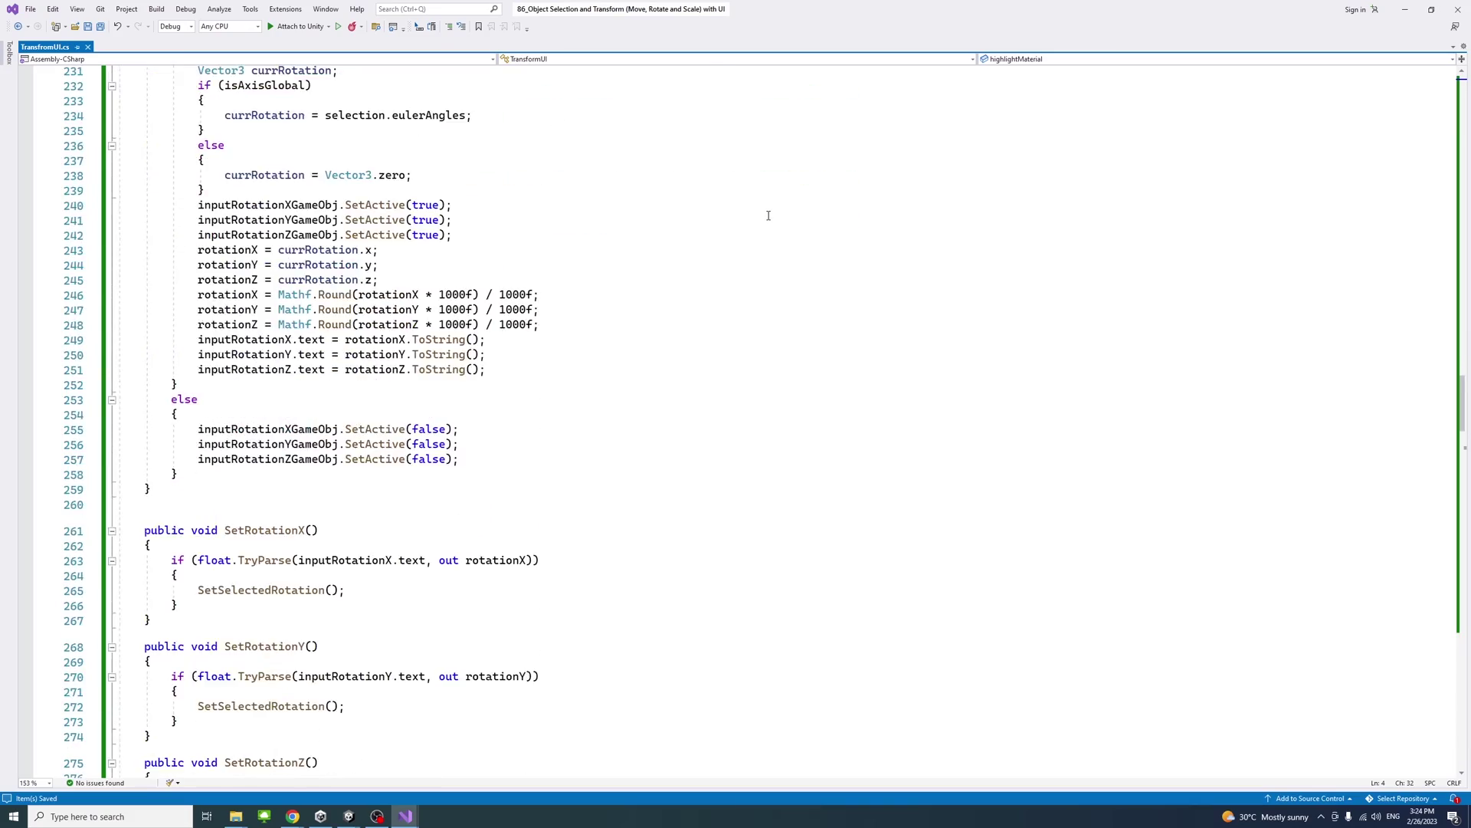
pyautogui.scroll(-20, 768, 215)
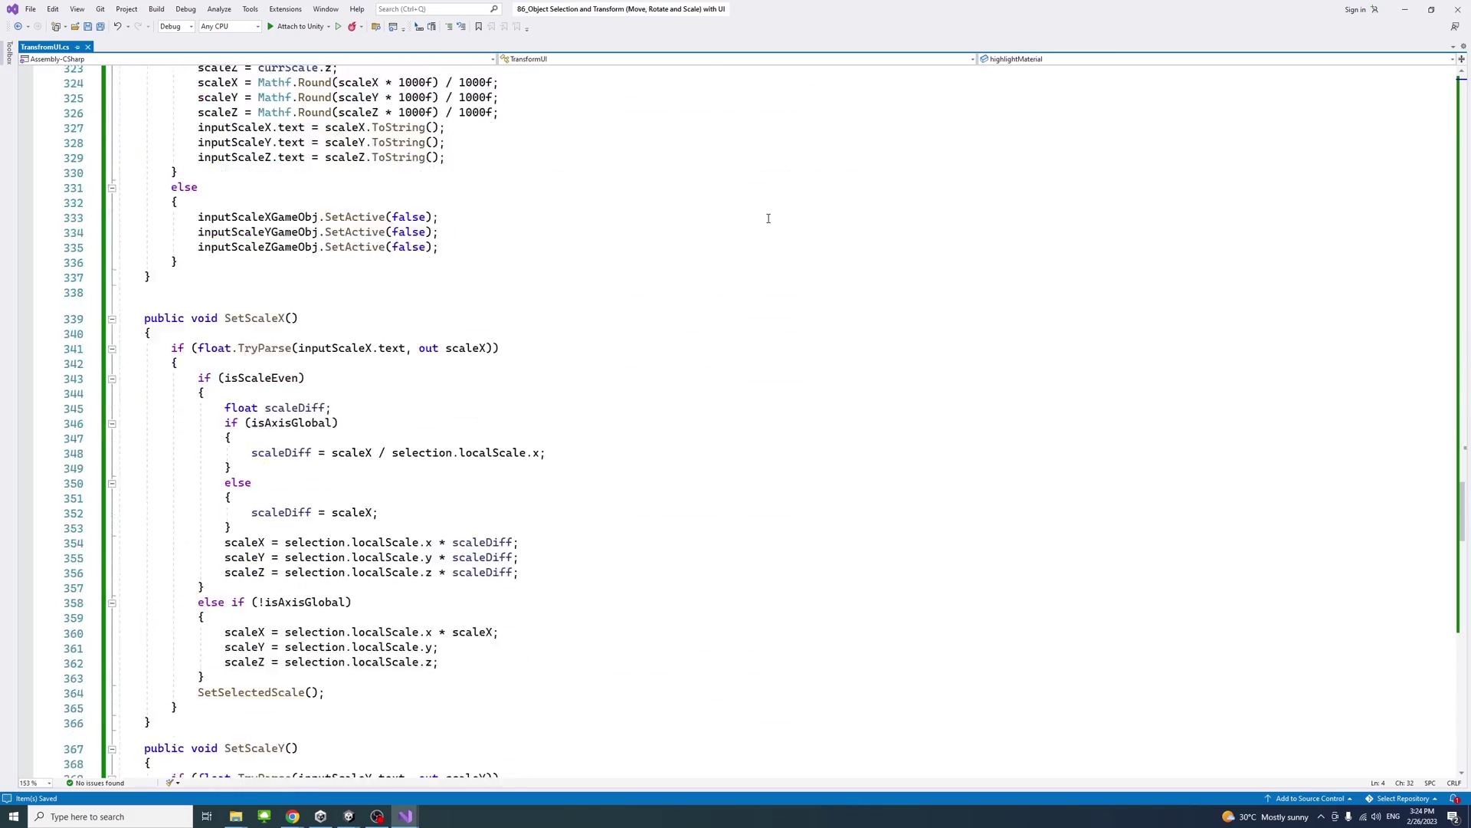
pyautogui.scroll(-20, 767, 219)
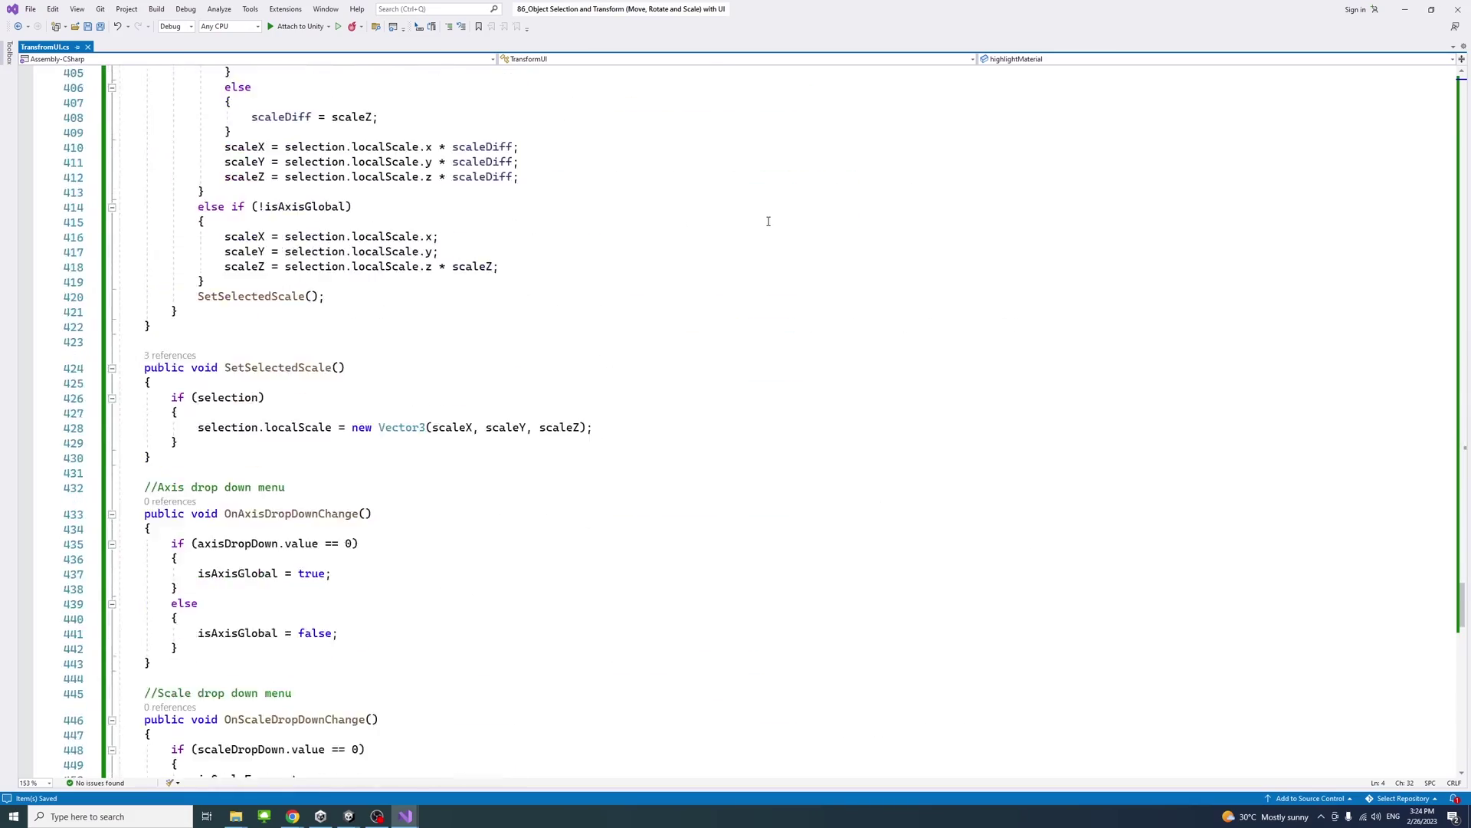
pyautogui.scroll(-11, 768, 220)
pyautogui.click(819, 254)
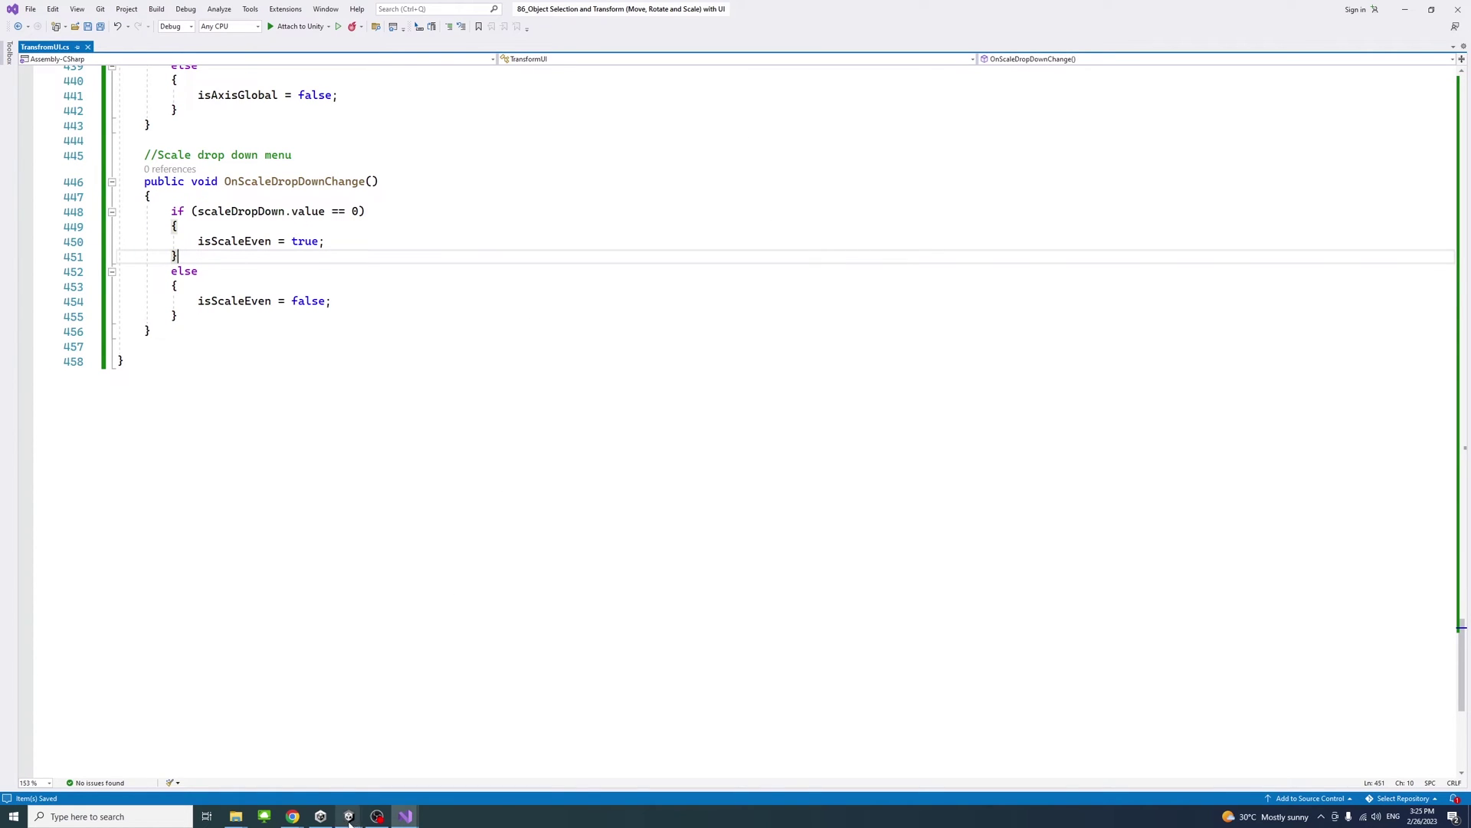
# Rename the misspelled TransfromUI script asset in Assets/Scripts to TransformUI.
pyautogui.moveTo(348, 818)
pyautogui.click(327, 762)
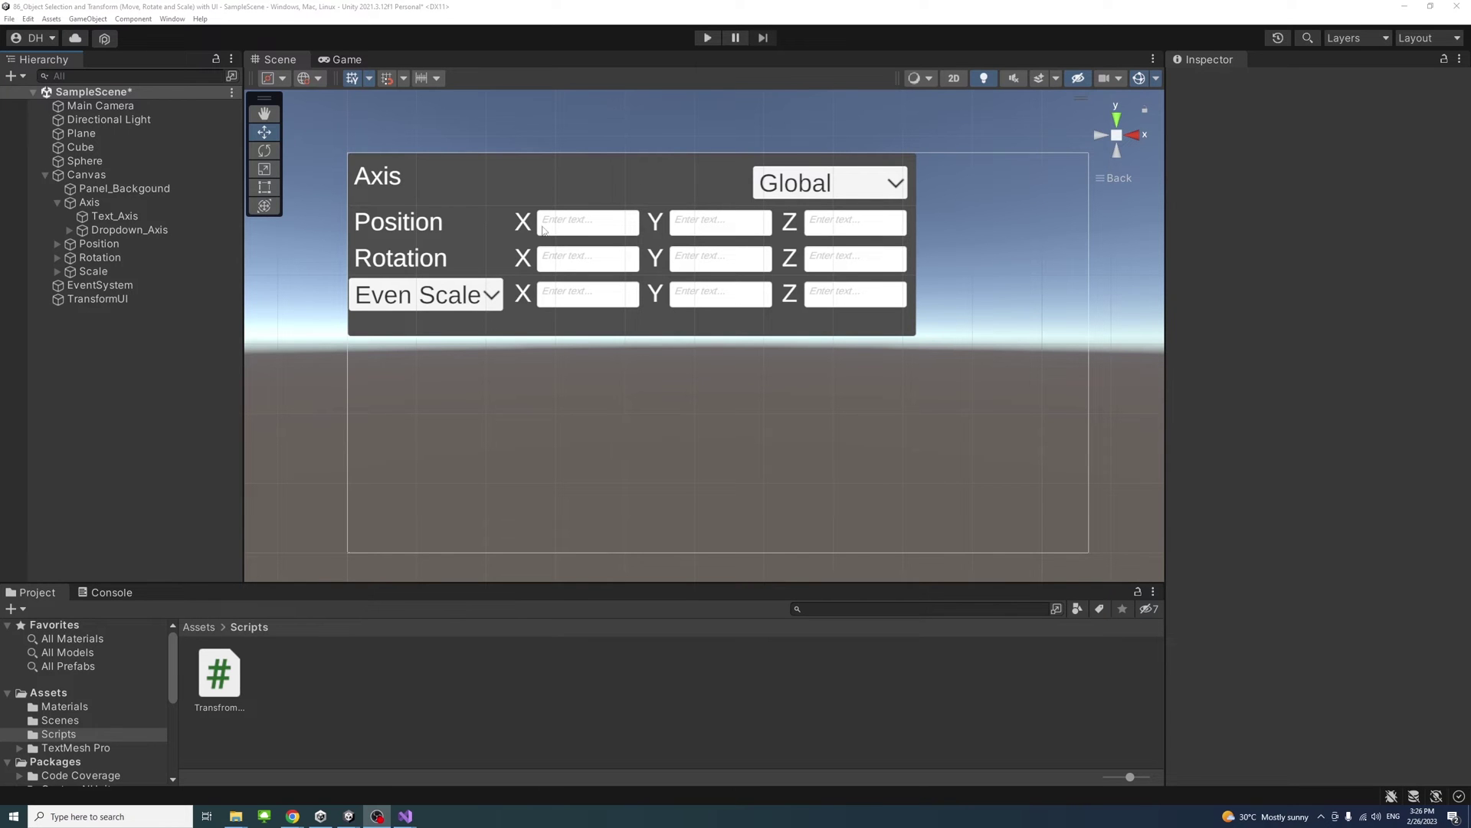
pyautogui.click(79, 299)
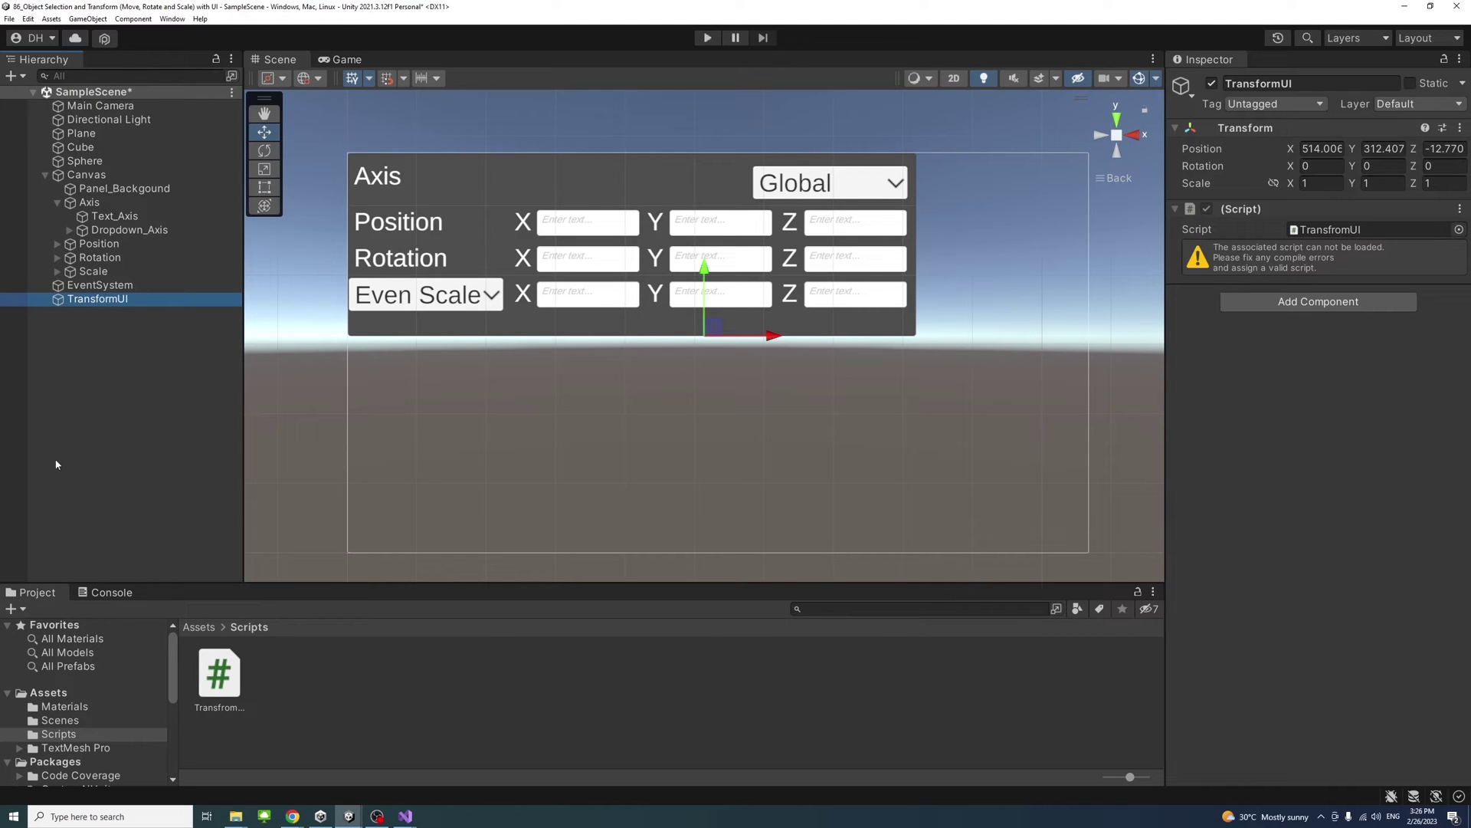
pyautogui.click(223, 710)
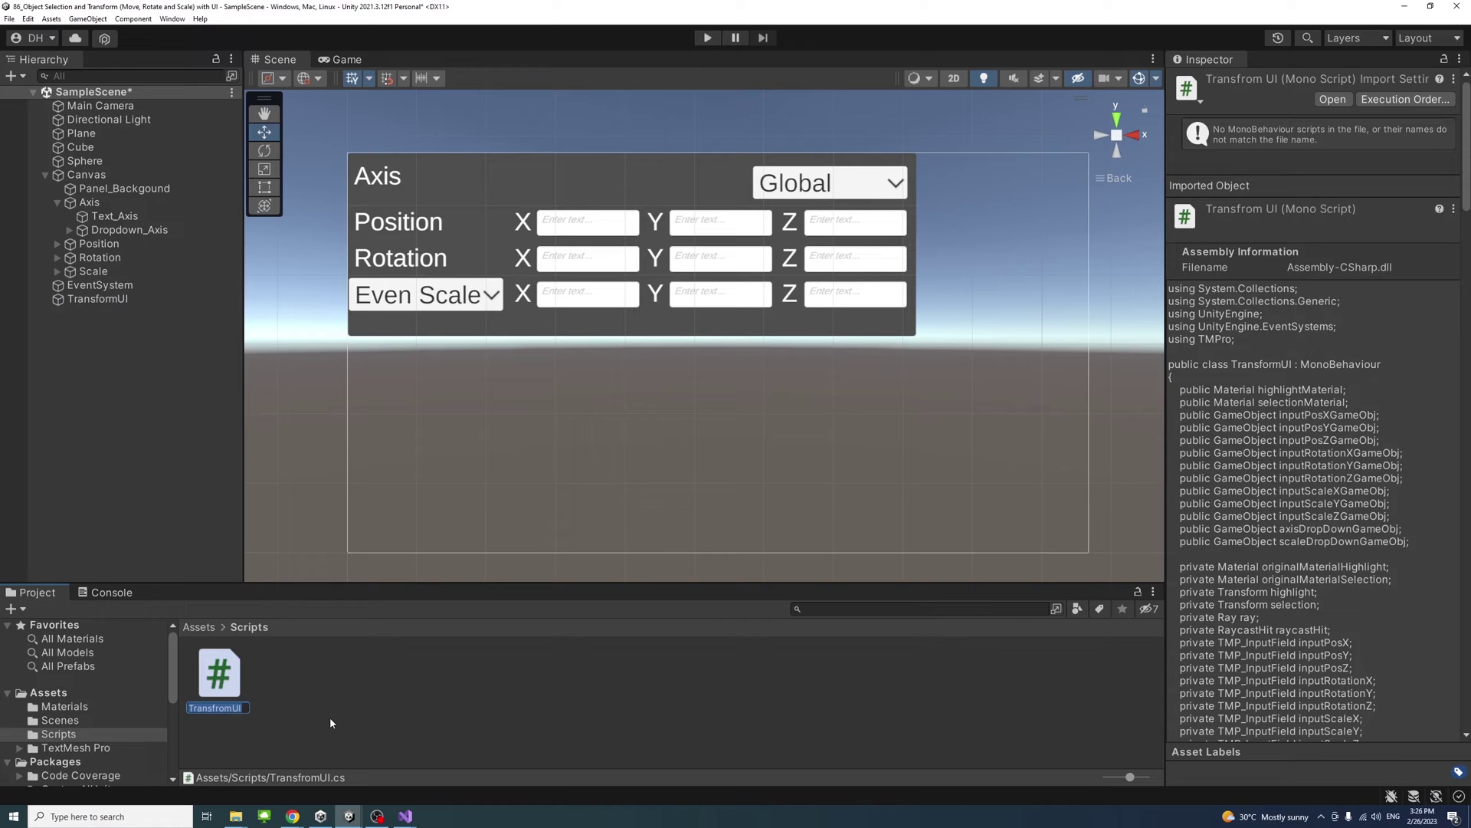
pyautogui.write('TransformUI')
pyautogui.press('Return')
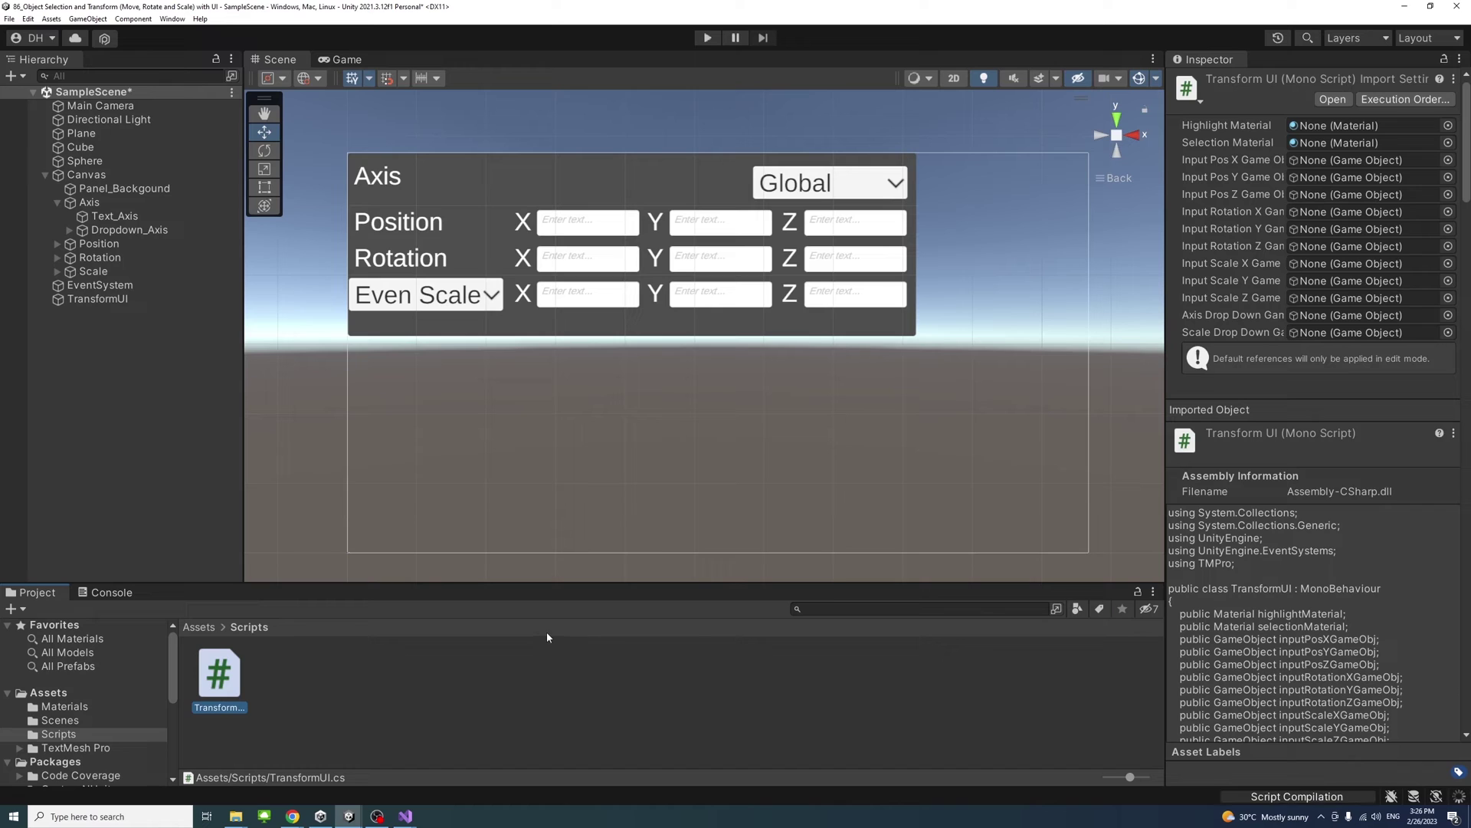
# Assign the Highlight and Selection materials to the TransformUI script's material slots.
pyautogui.click(95, 299)
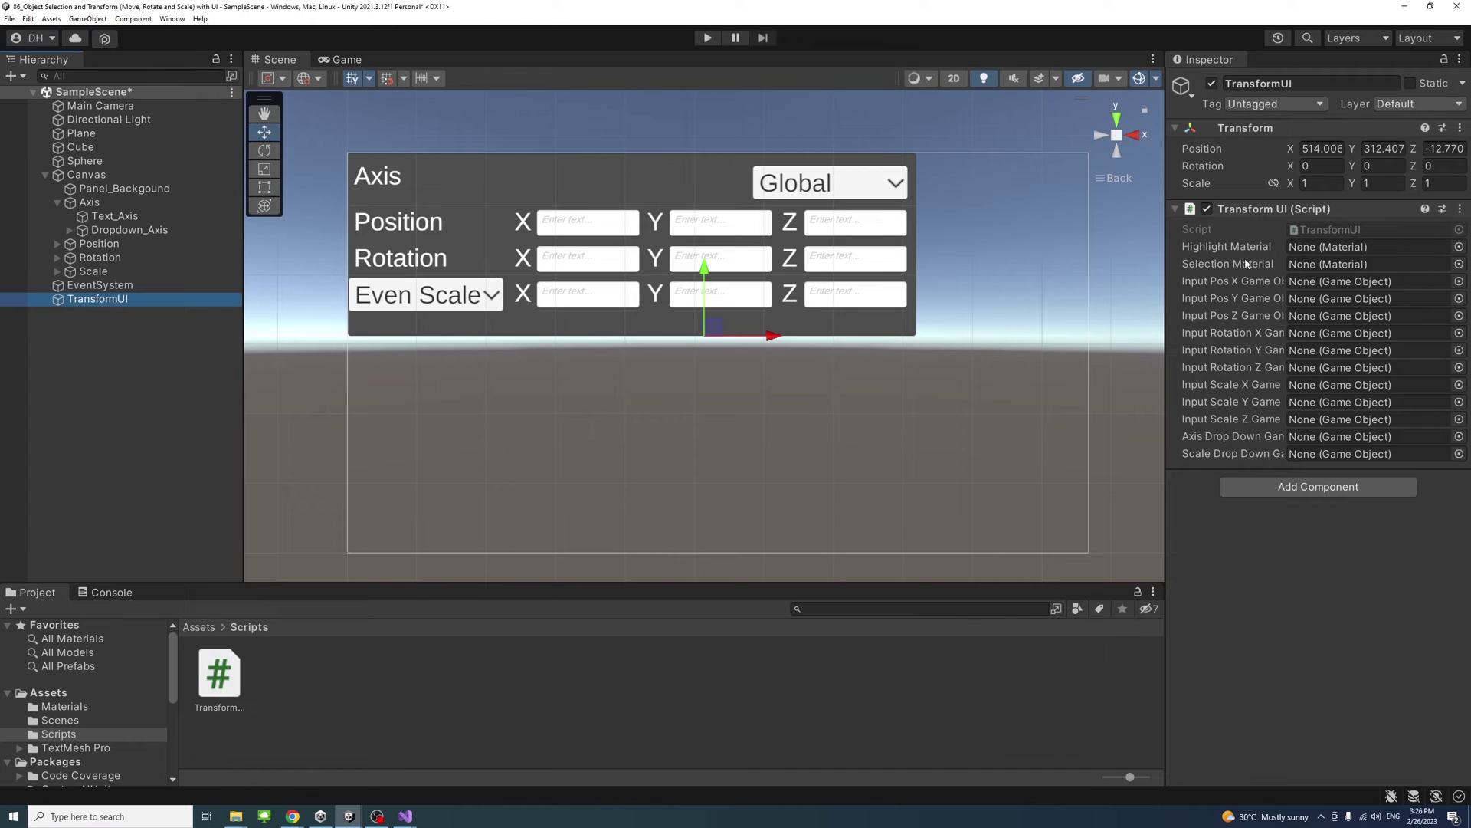
pyautogui.click(65, 707)
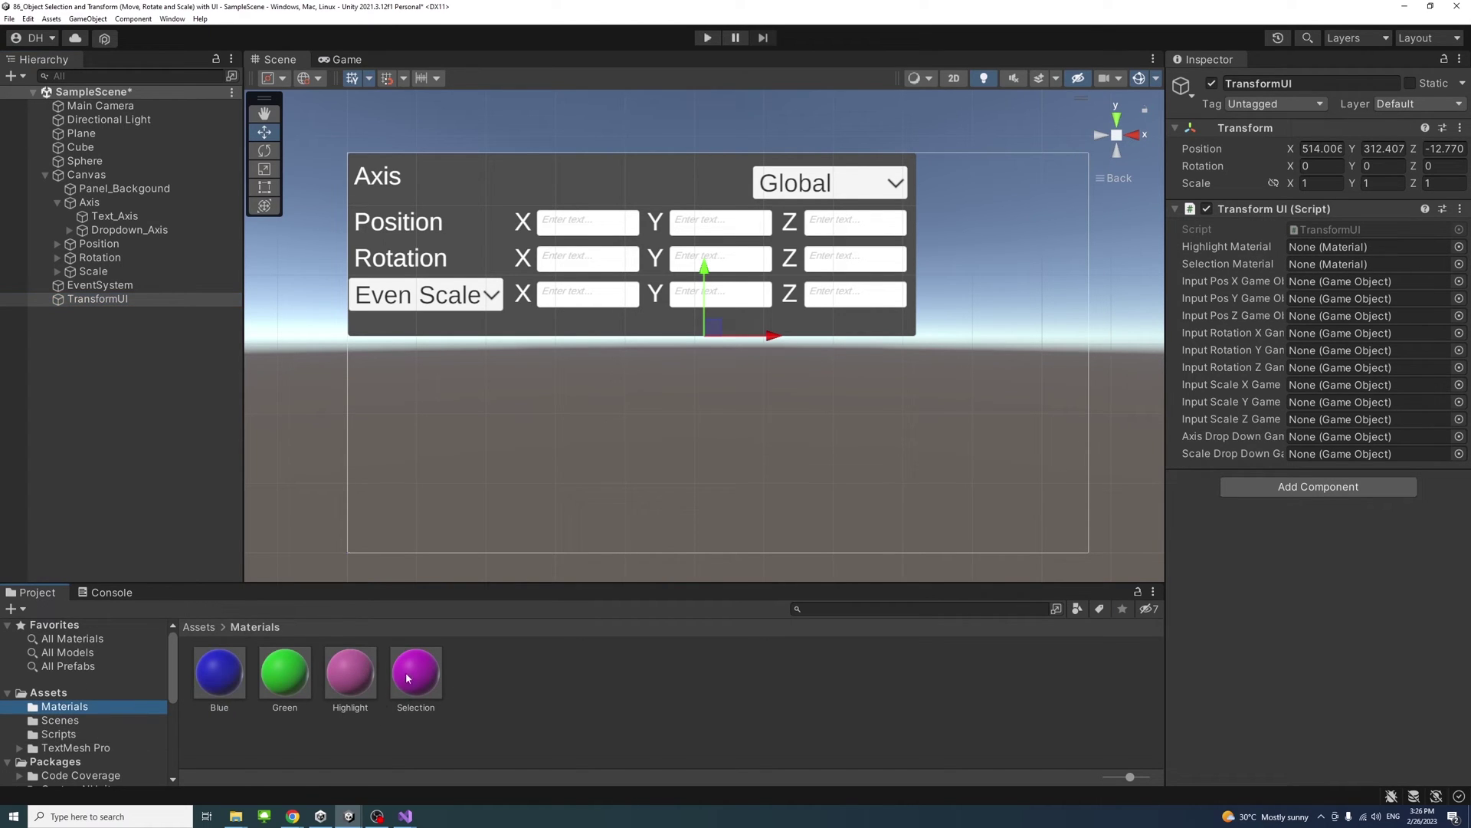
pyautogui.moveTo(346, 686); pyautogui.dragTo(637, 543)
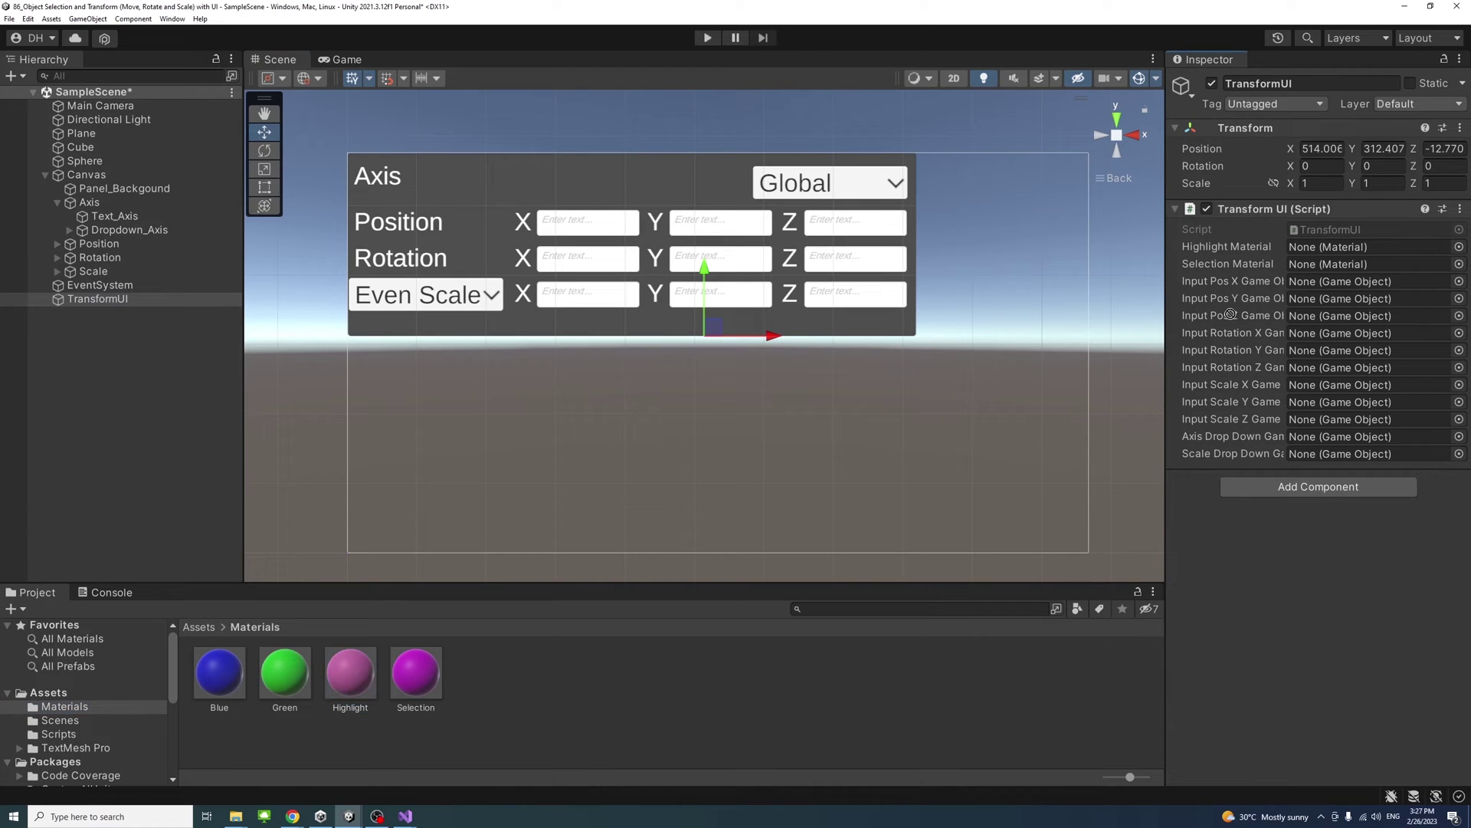
pyautogui.moveTo(1231, 314); pyautogui.dragTo(1333, 247)
pyautogui.click(413, 678)
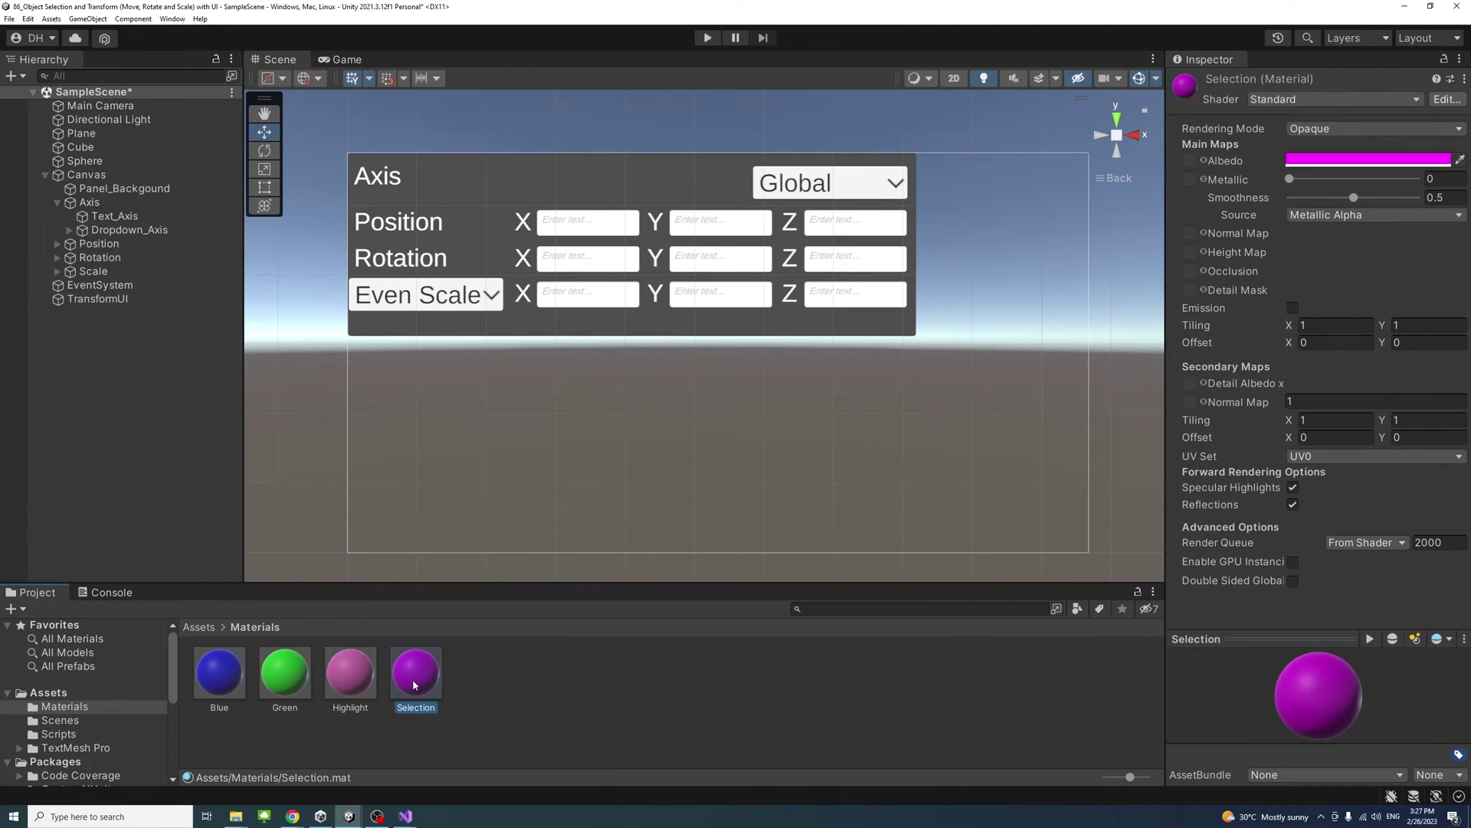
pyautogui.click(98, 299)
pyautogui.moveTo(414, 674); pyautogui.dragTo(1326, 264)
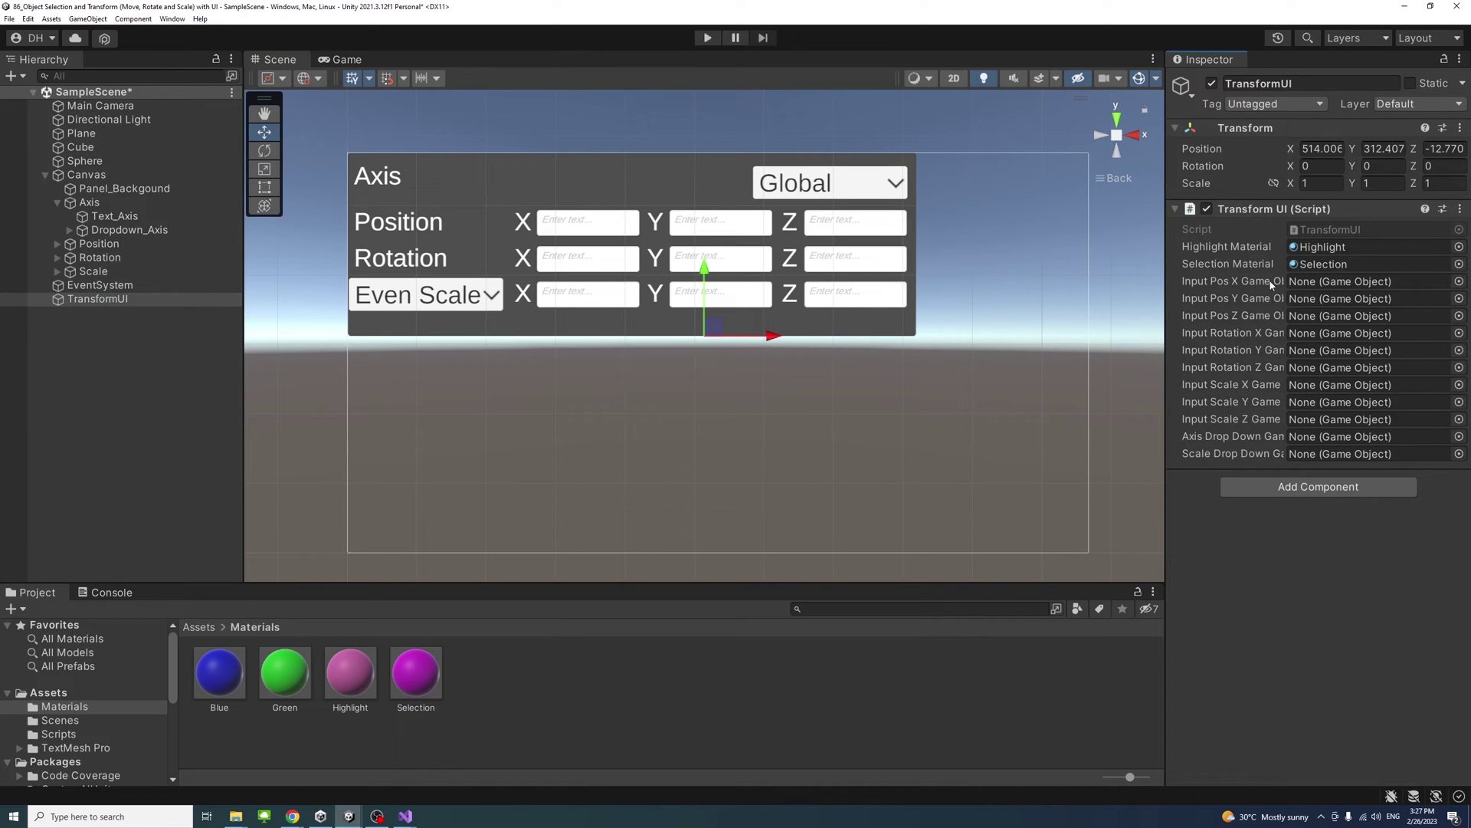
# Link Position's InputField_X, Y and Z to the script's Input Pos X, Y and Z.
pyautogui.click(57, 244)
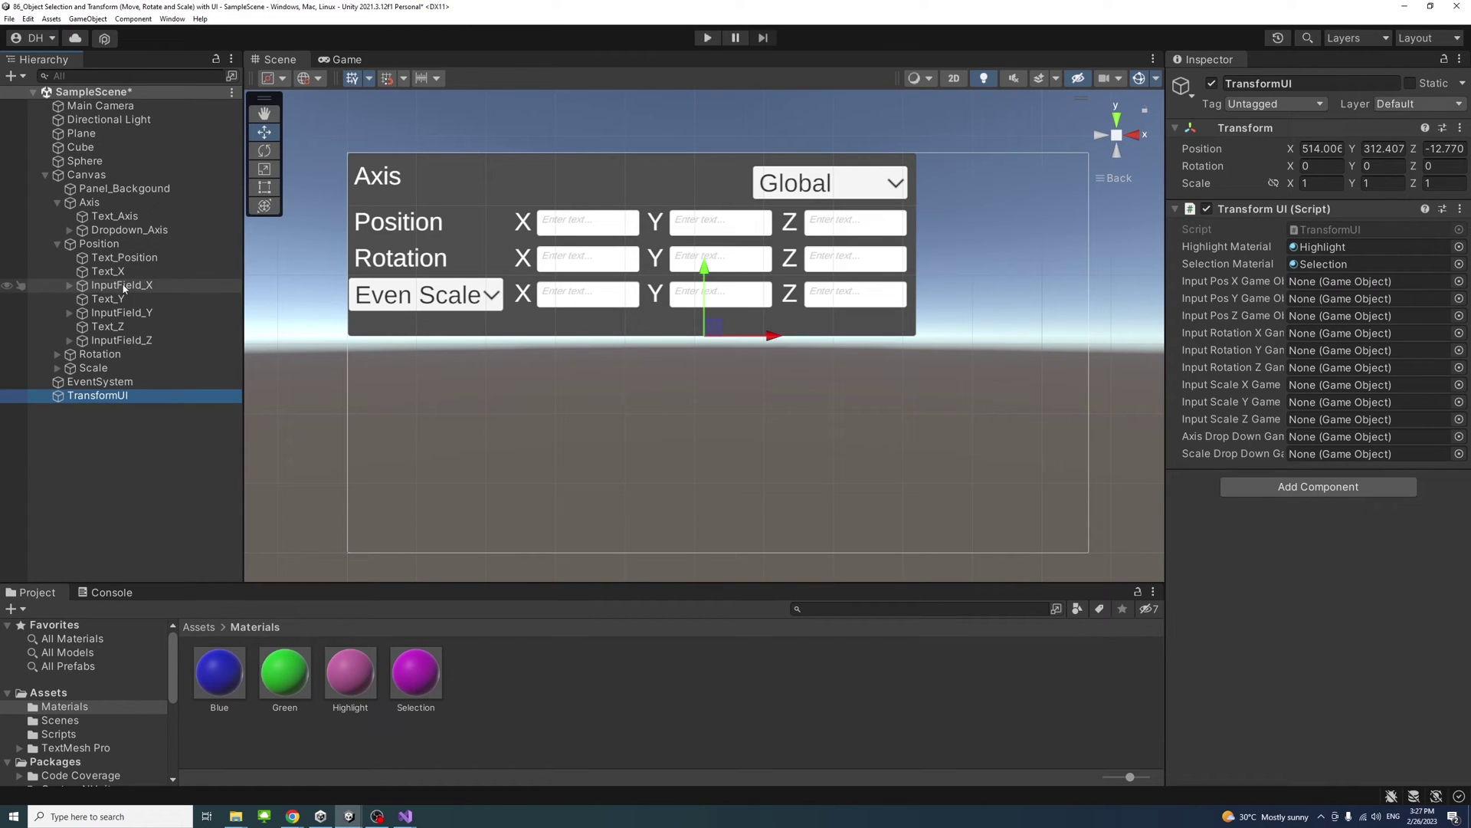
pyautogui.moveTo(123, 288); pyautogui.dragTo(1341, 281)
pyautogui.moveTo(122, 313); pyautogui.dragTo(1341, 298)
pyautogui.moveTo(115, 340); pyautogui.dragTo(297, 351)
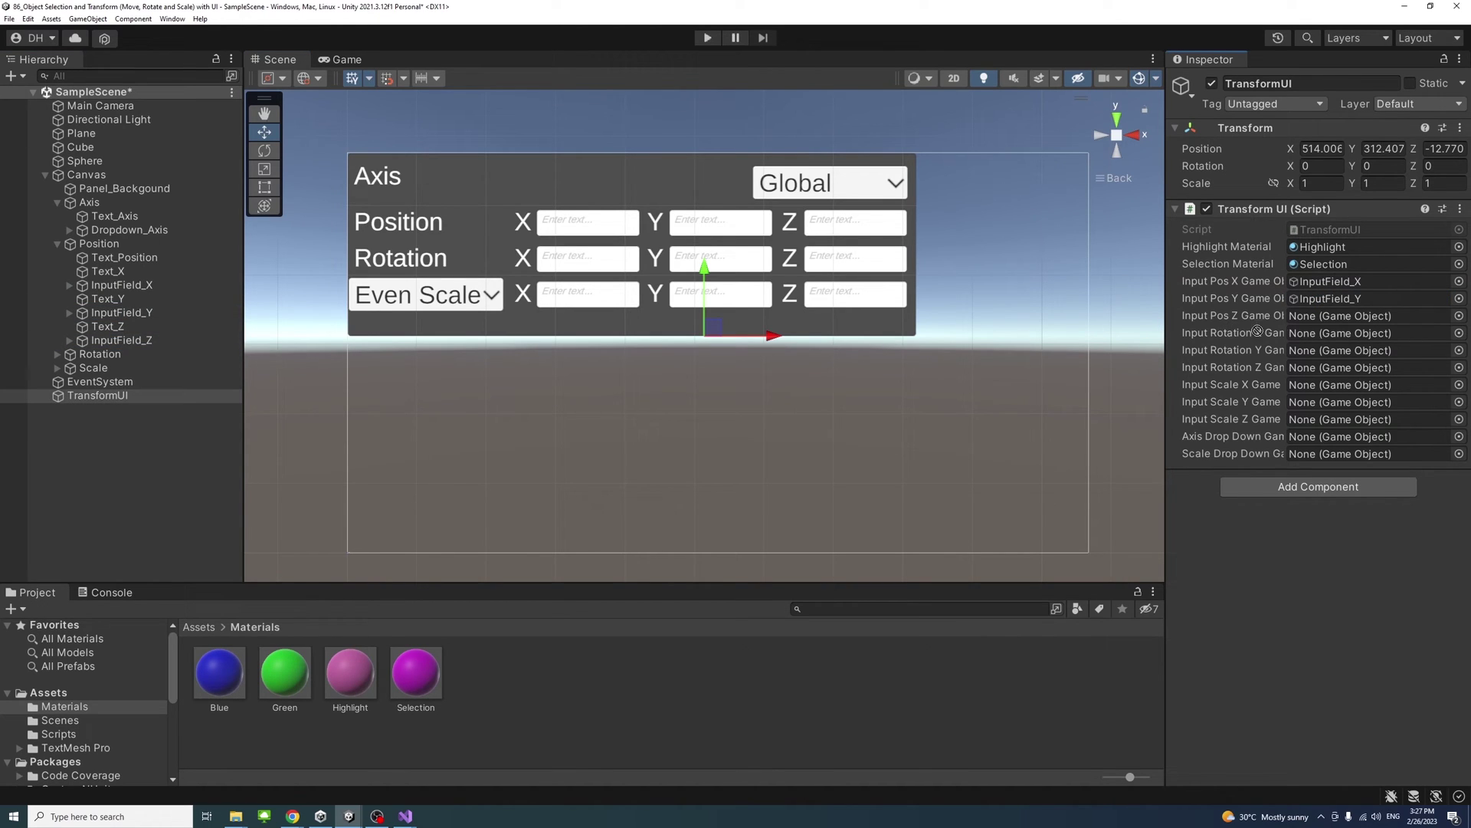
pyautogui.moveTo(1281, 331); pyautogui.dragTo(1329, 316)
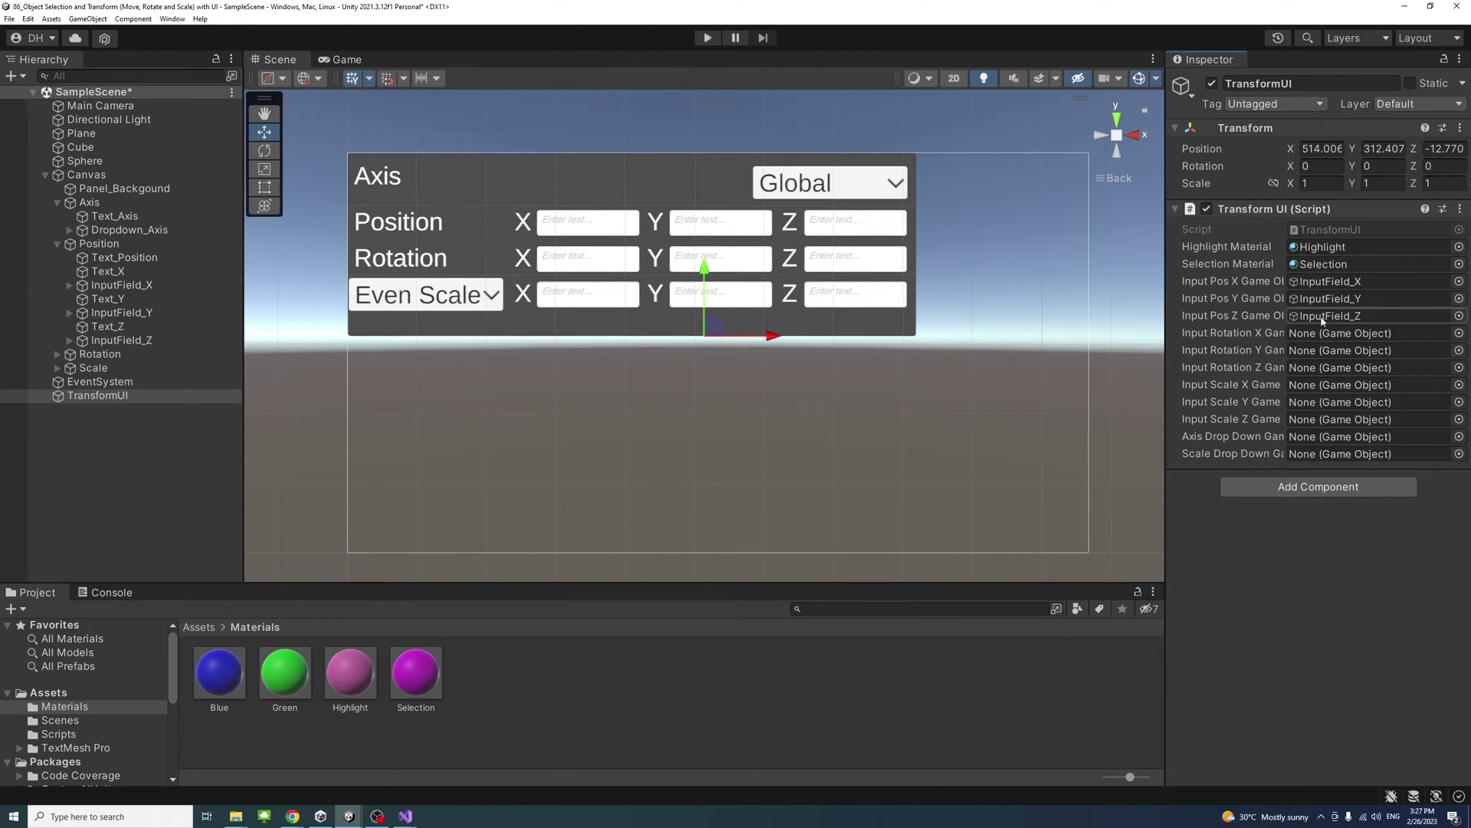
pyautogui.click(57, 243)
# Link Rotation's InputField_X, Y and Z to Input Rotation X, Y and Z.
pyautogui.click(57, 258)
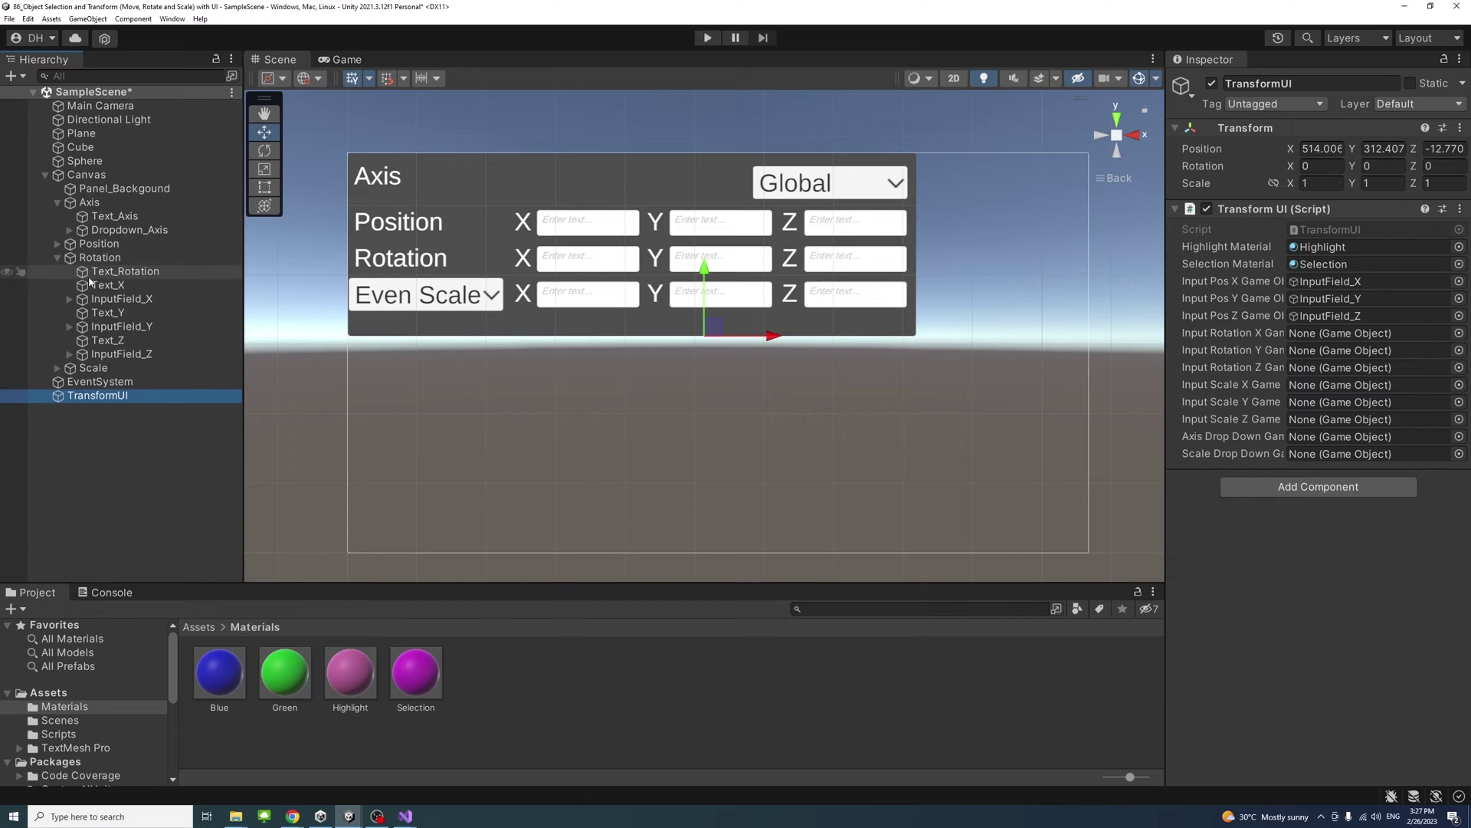
pyautogui.moveTo(107, 304); pyautogui.dragTo(1303, 333)
pyautogui.moveTo(107, 326); pyautogui.dragTo(1315, 360)
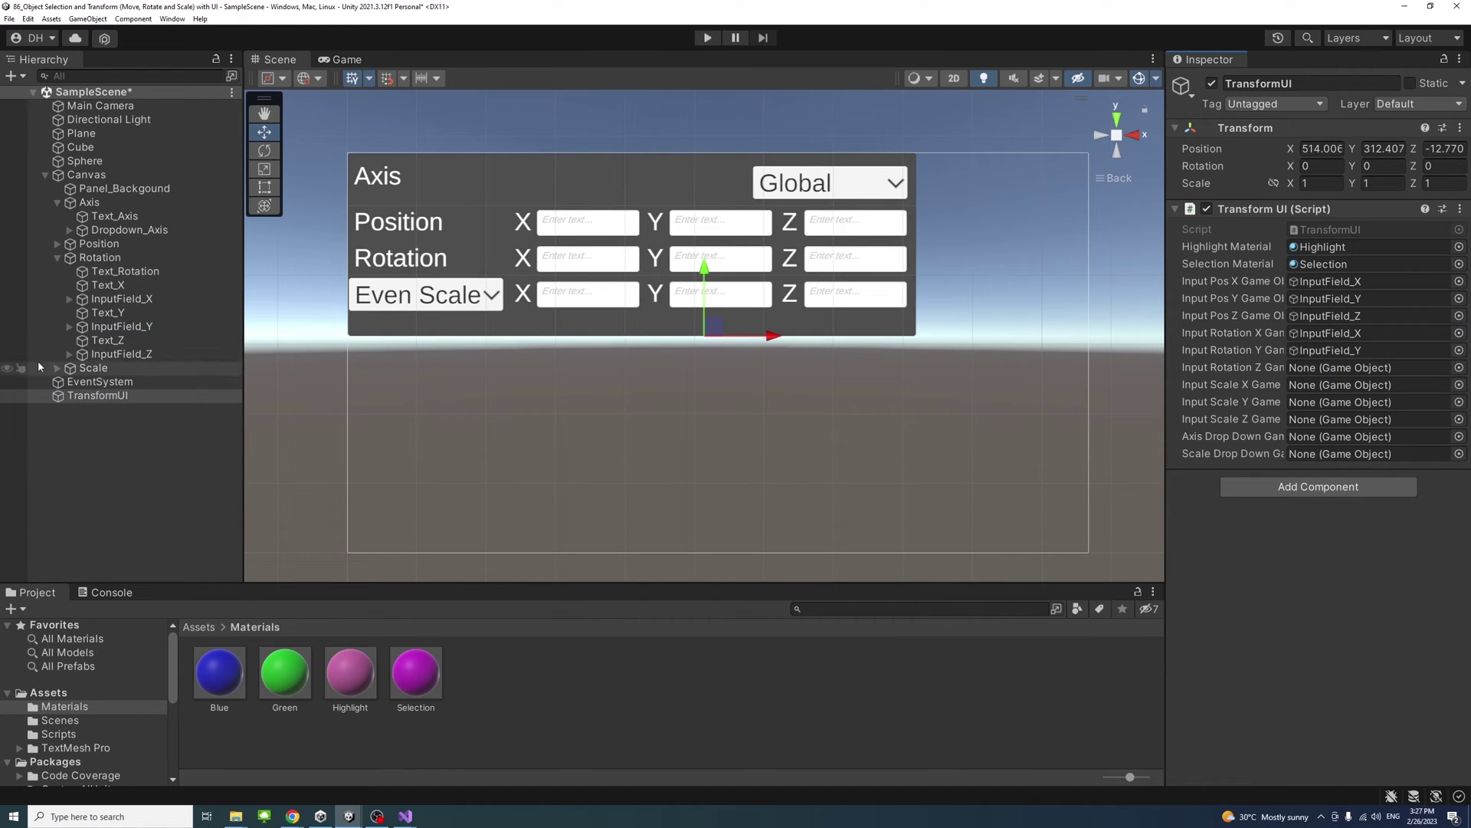
pyautogui.moveTo(115, 354); pyautogui.dragTo(1326, 368)
# Link Scale's InputField_X, Y and Z to the script's Input Scale X, Y and Z.
pyautogui.click(58, 258)
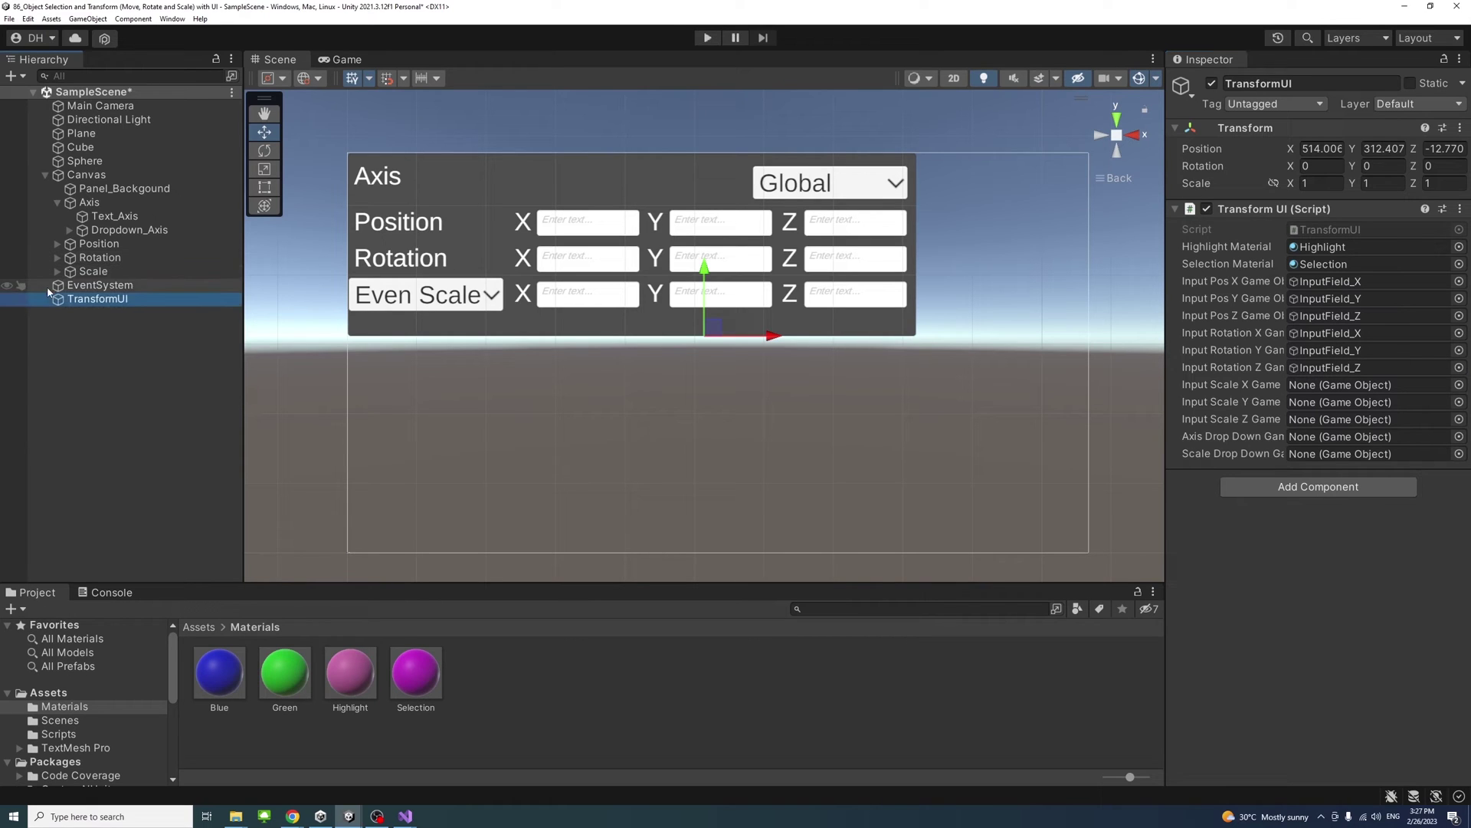
pyautogui.click(57, 273)
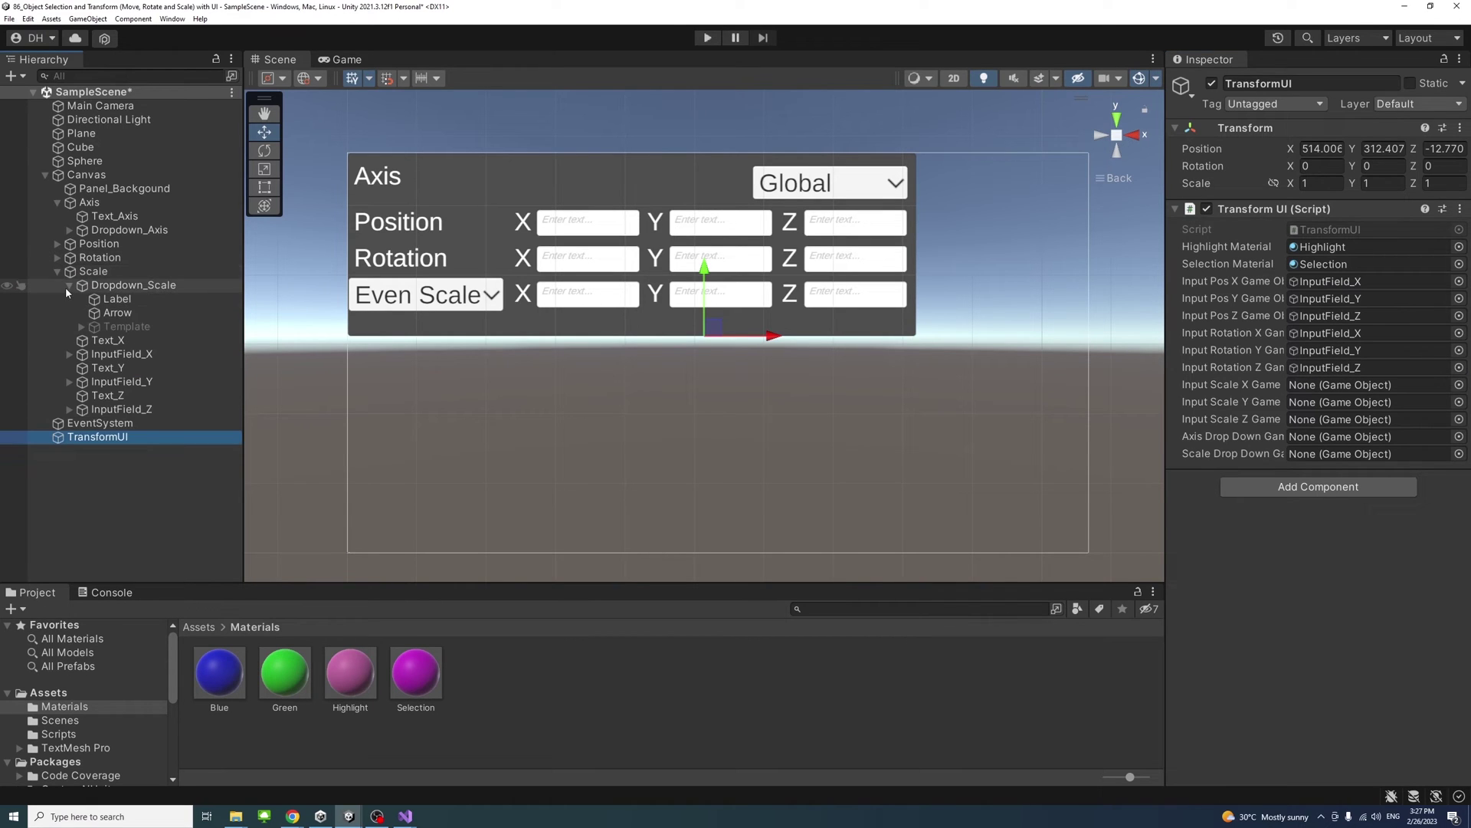
pyautogui.click(69, 286)
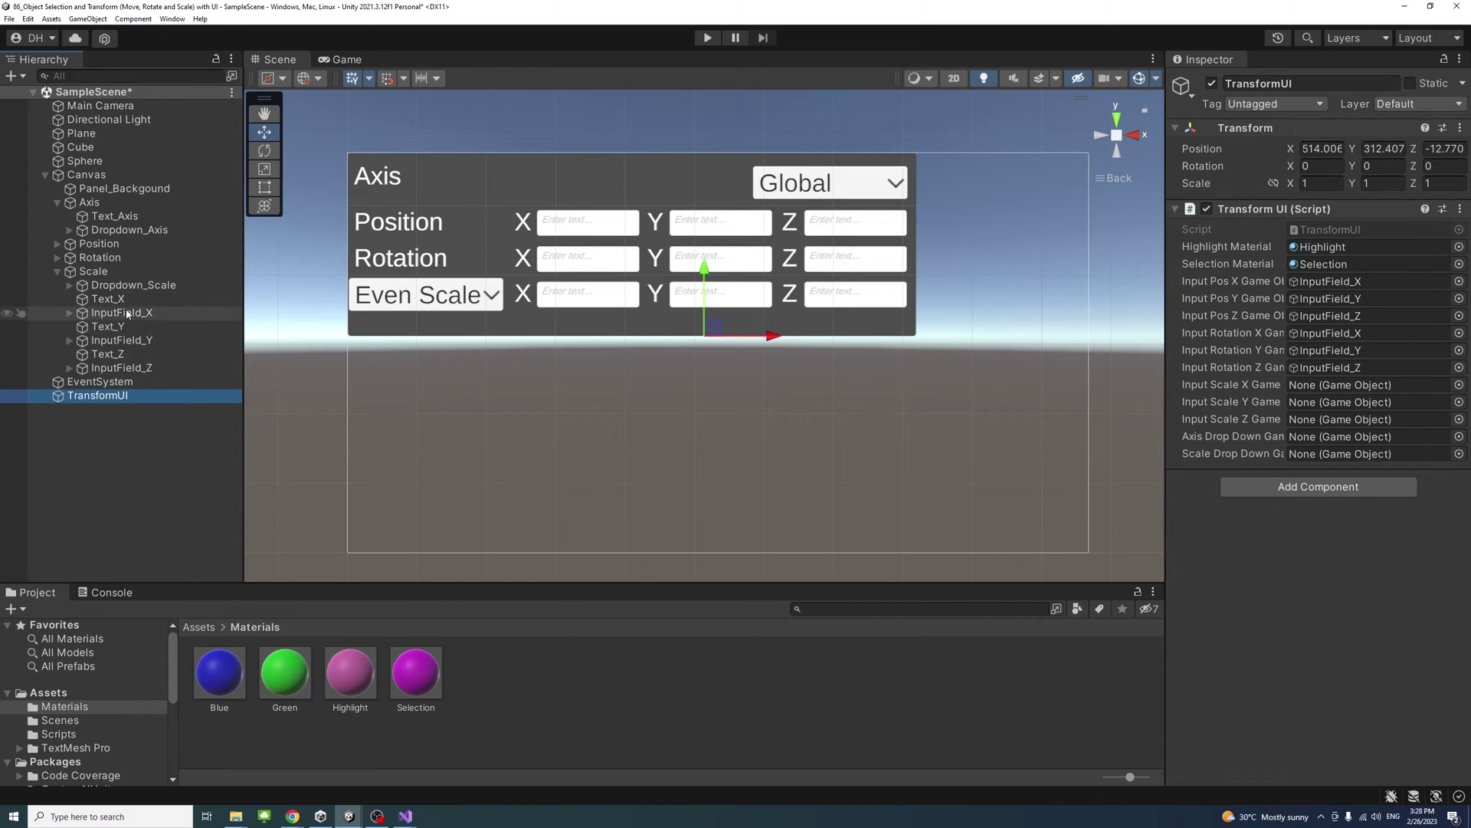
pyautogui.moveTo(124, 312); pyautogui.dragTo(1331, 390)
pyautogui.moveTo(101, 347); pyautogui.dragTo(1331, 402)
pyautogui.moveTo(122, 369); pyautogui.dragTo(1307, 423)
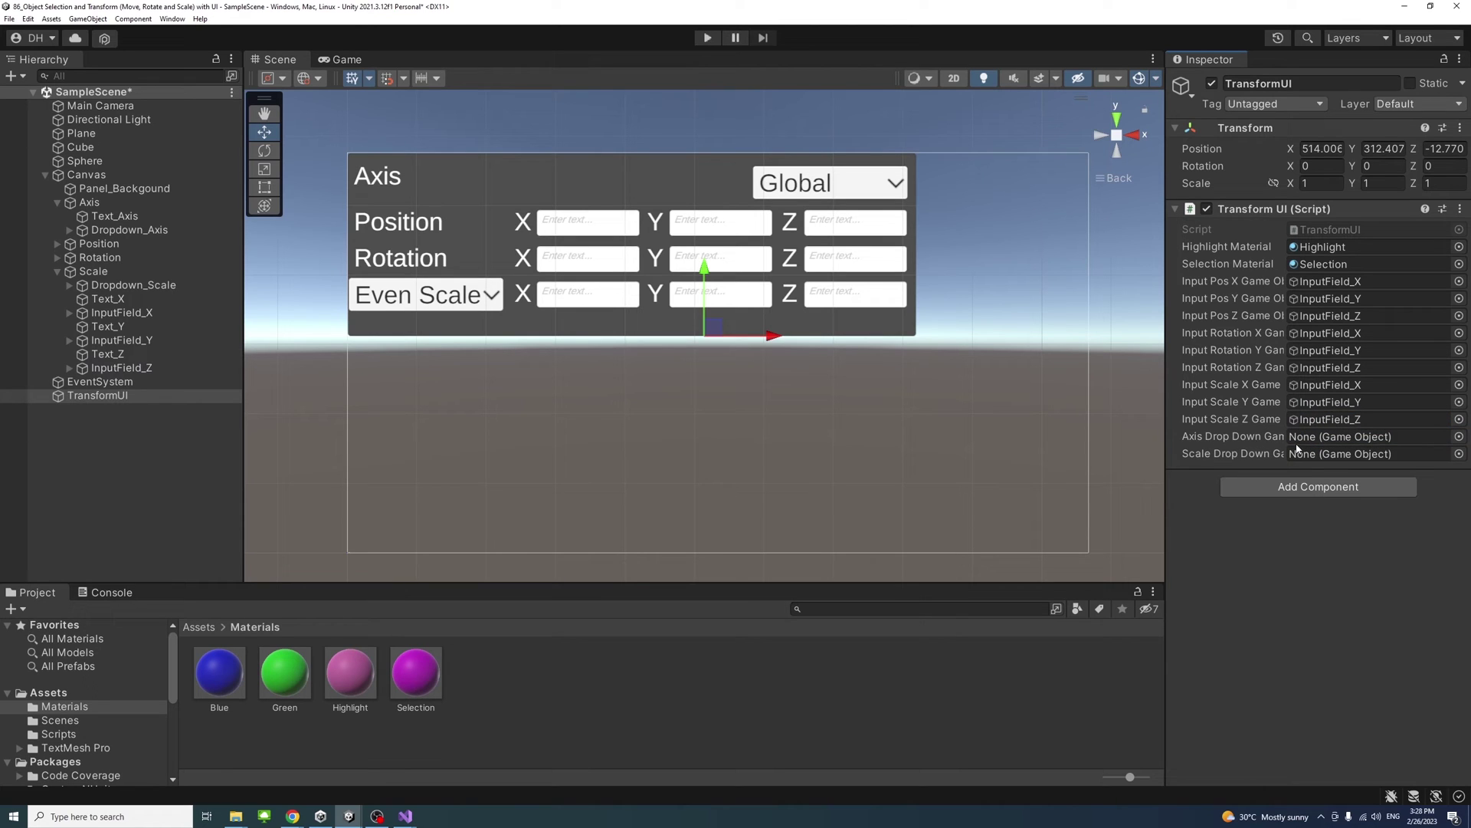
pyautogui.click(56, 271)
# Assign Dropdown_Axis and Dropdown_Scale as the script's axis and scale dropdown references.
pyautogui.click(57, 202)
pyautogui.click(57, 202)
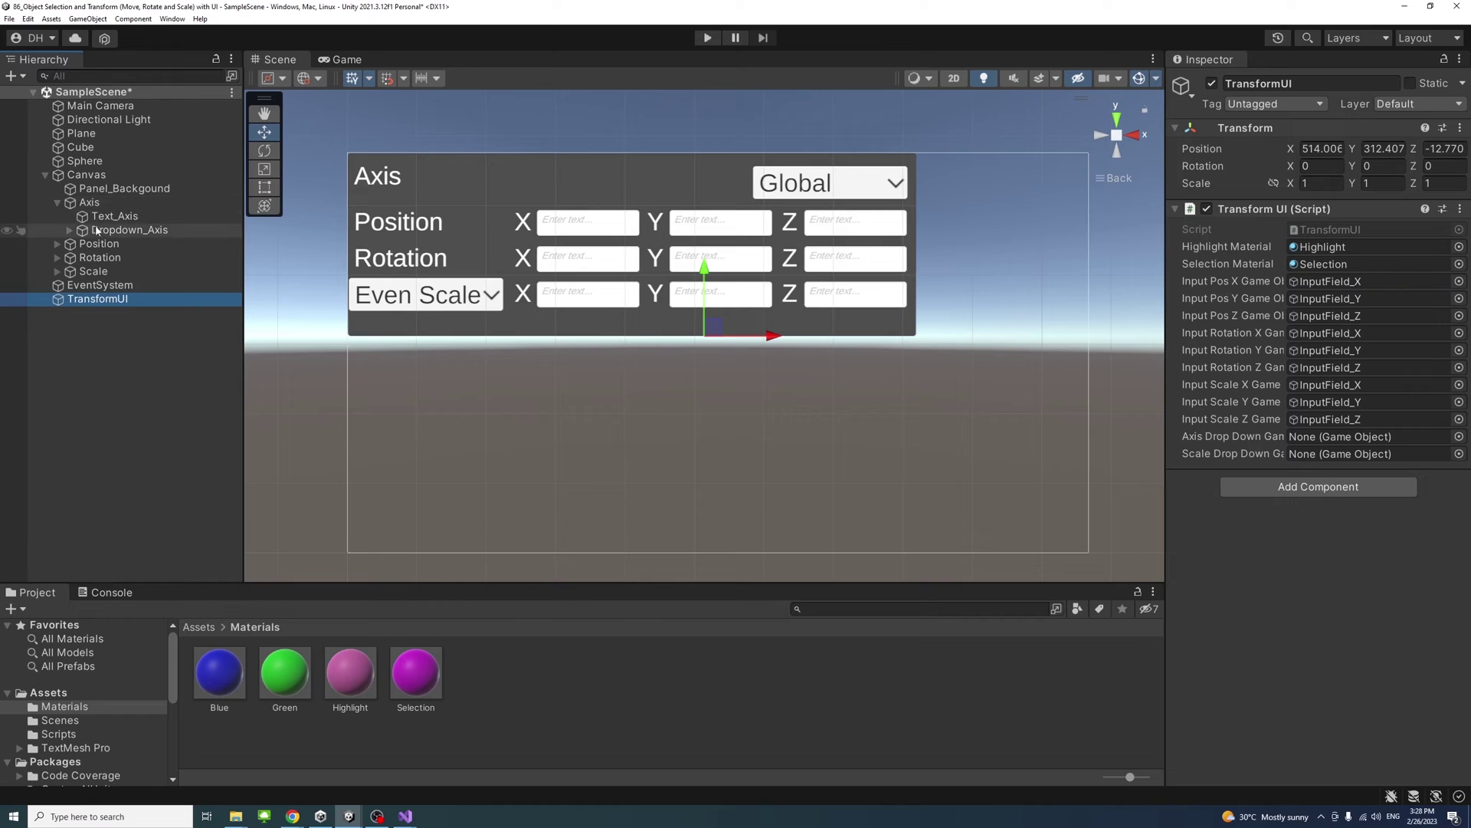
pyautogui.moveTo(1265, 435); pyautogui.dragTo(1266, 436)
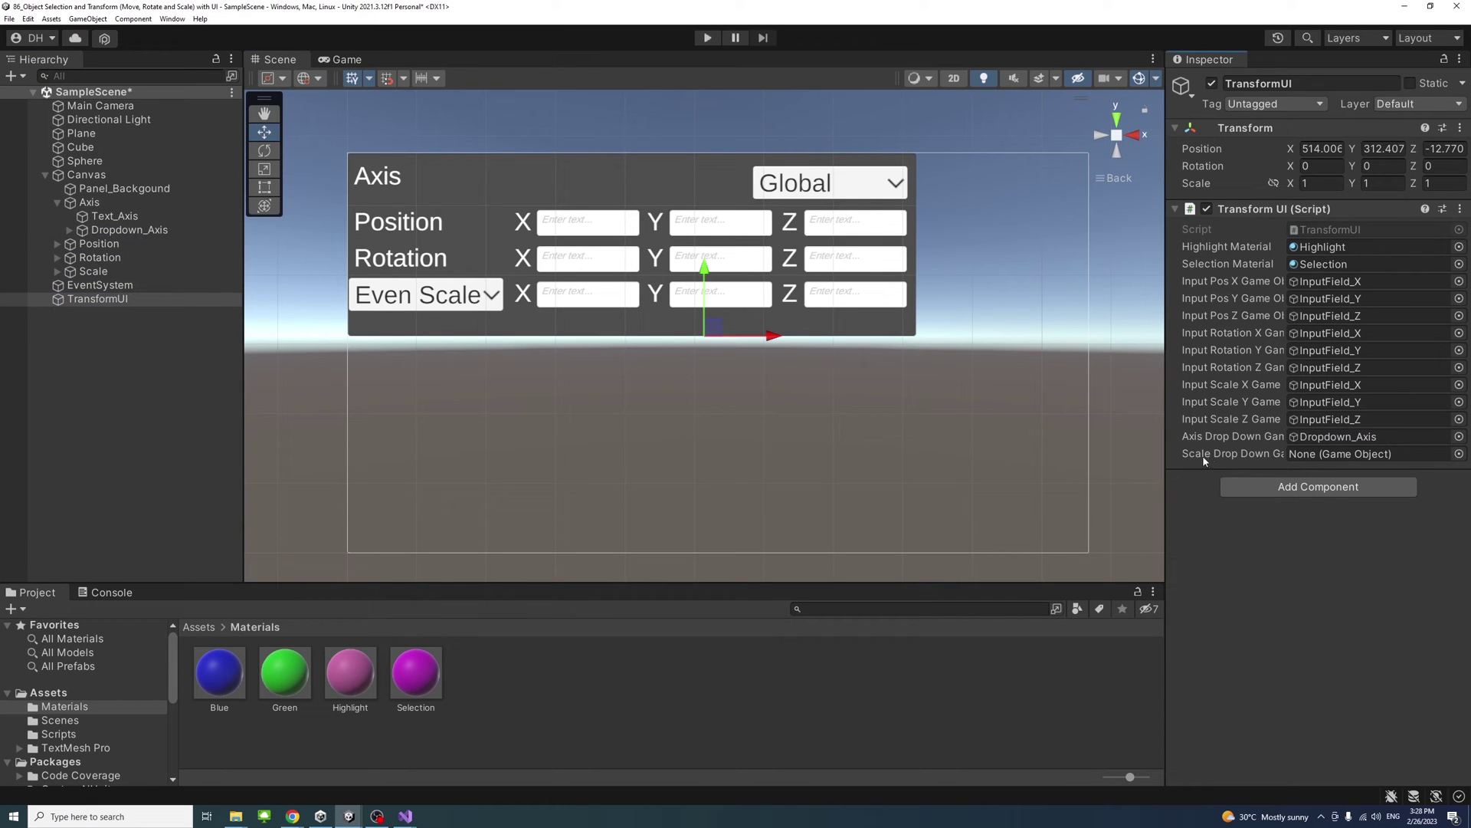
pyautogui.click(57, 202)
pyautogui.click(56, 243)
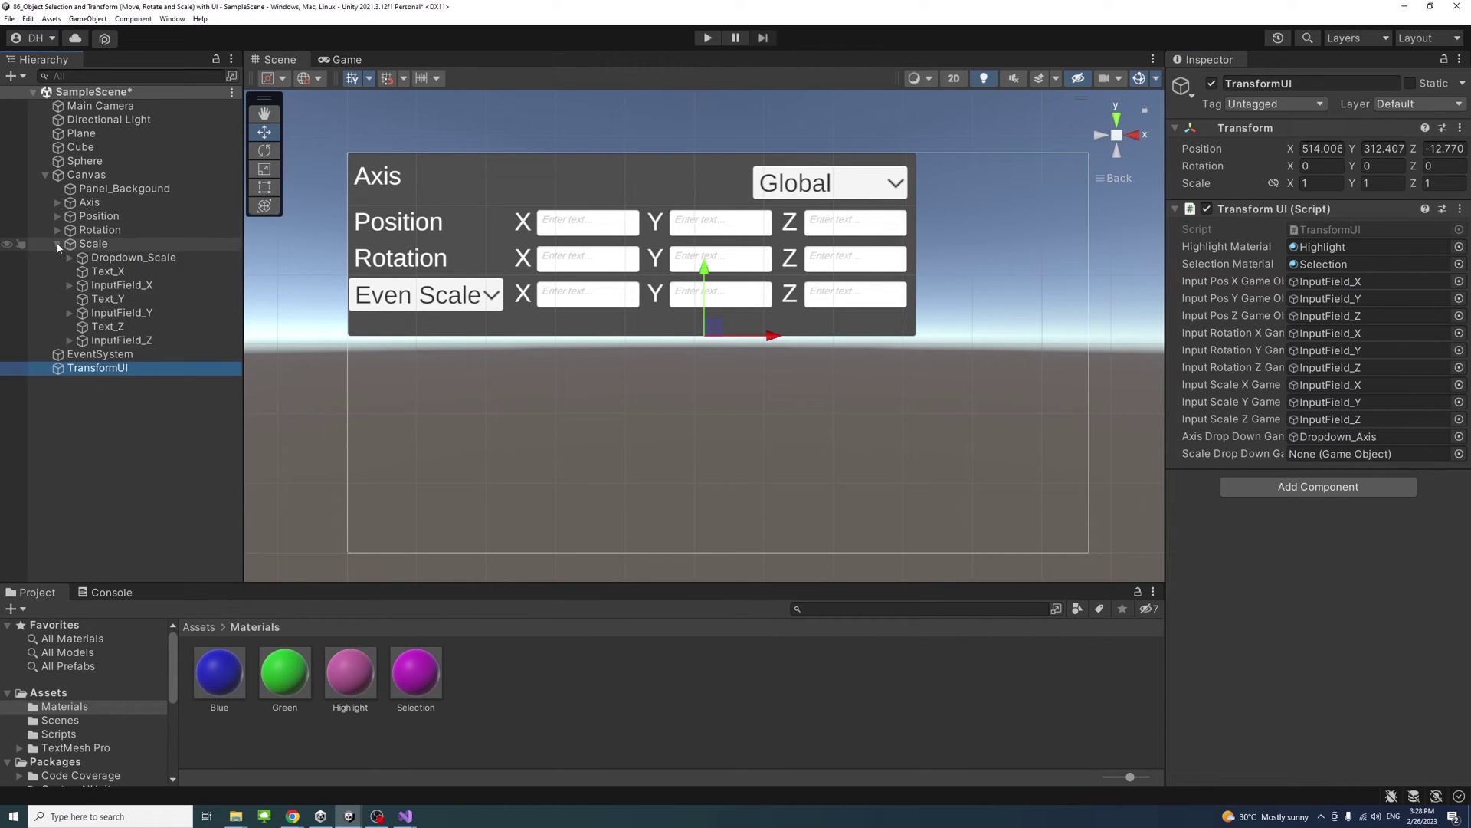
pyautogui.moveTo(112, 260); pyautogui.dragTo(1312, 453)
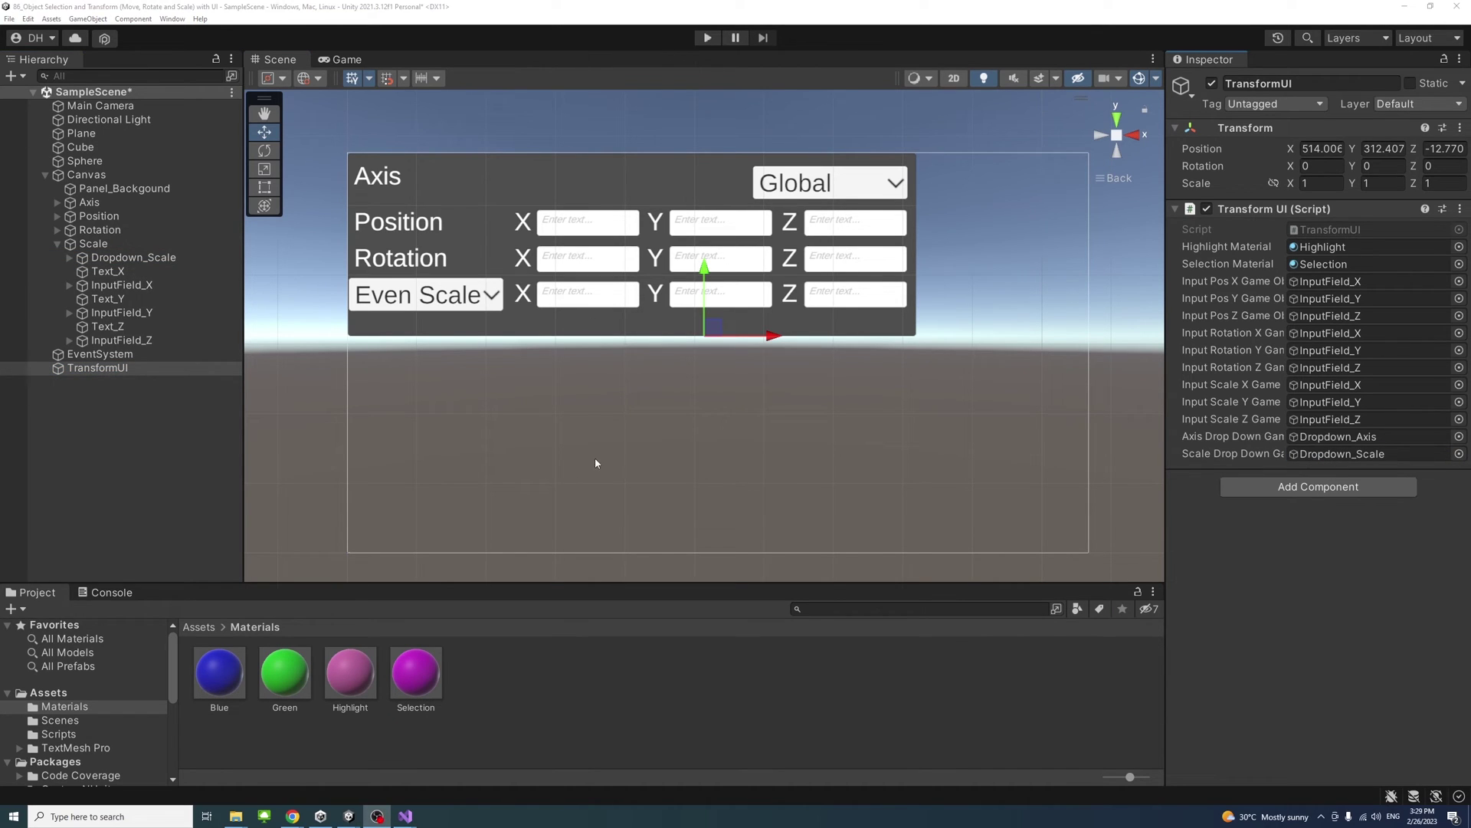
# Make Position's InputField_X call TransformUI.SetPosX on End Edit.
pyautogui.click(57, 216)
pyautogui.click(167, 257)
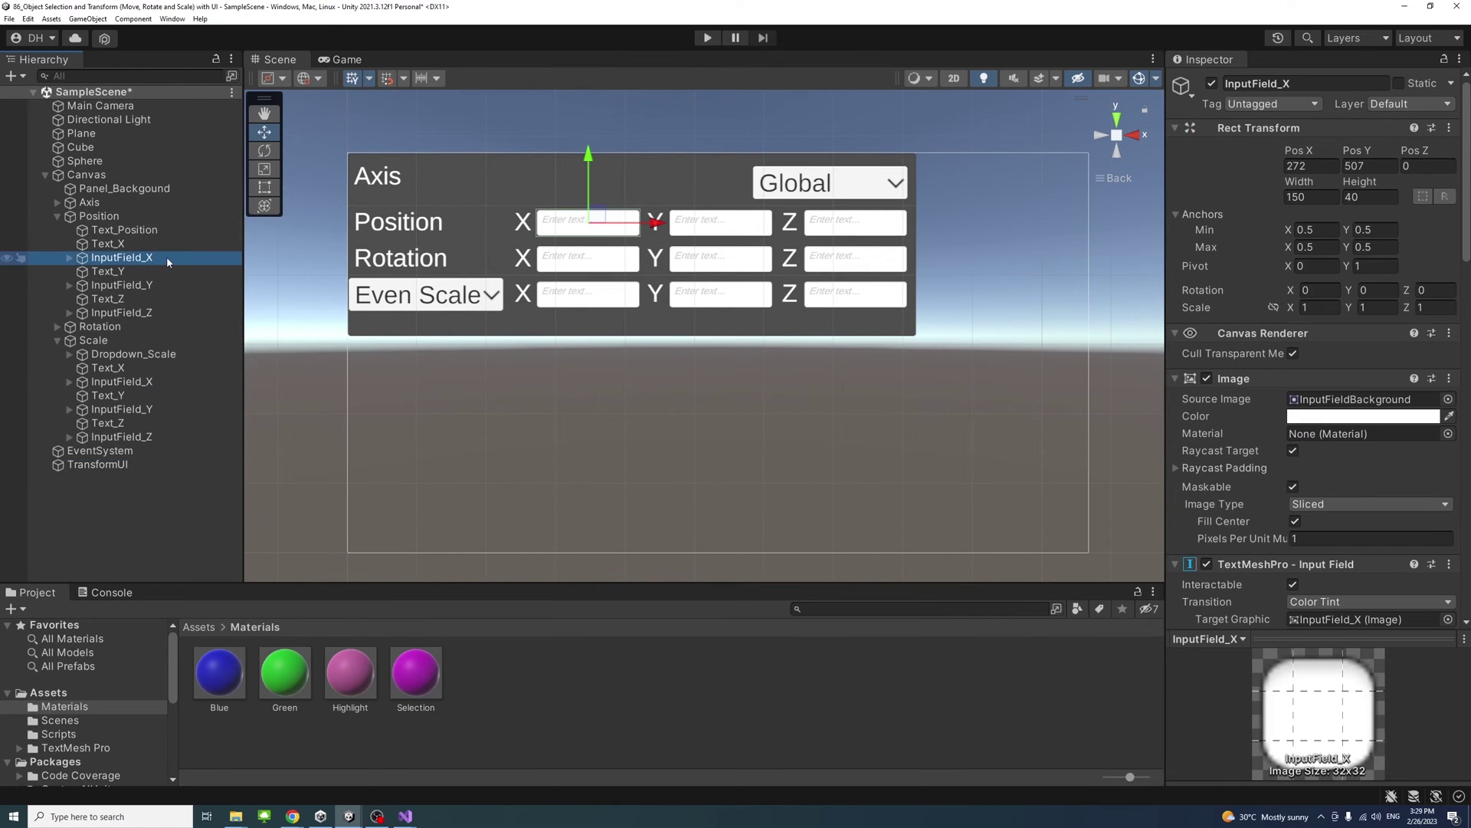
pyautogui.scroll(-10, 1330, 374)
pyautogui.scroll(-10, 1331, 375)
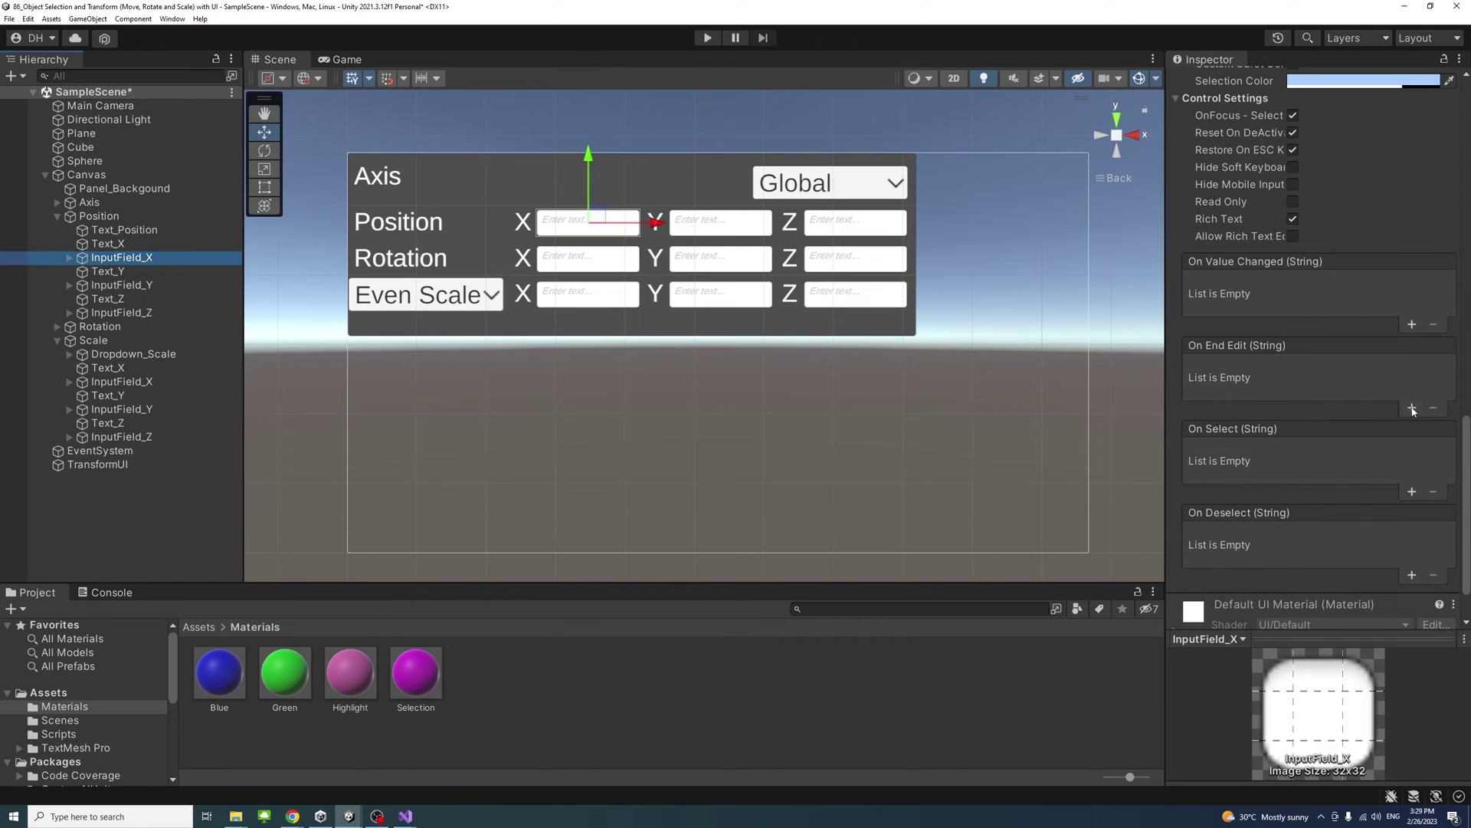
pyautogui.click(1413, 409)
pyautogui.moveTo(98, 465); pyautogui.dragTo(1235, 390)
pyautogui.click(1334, 367)
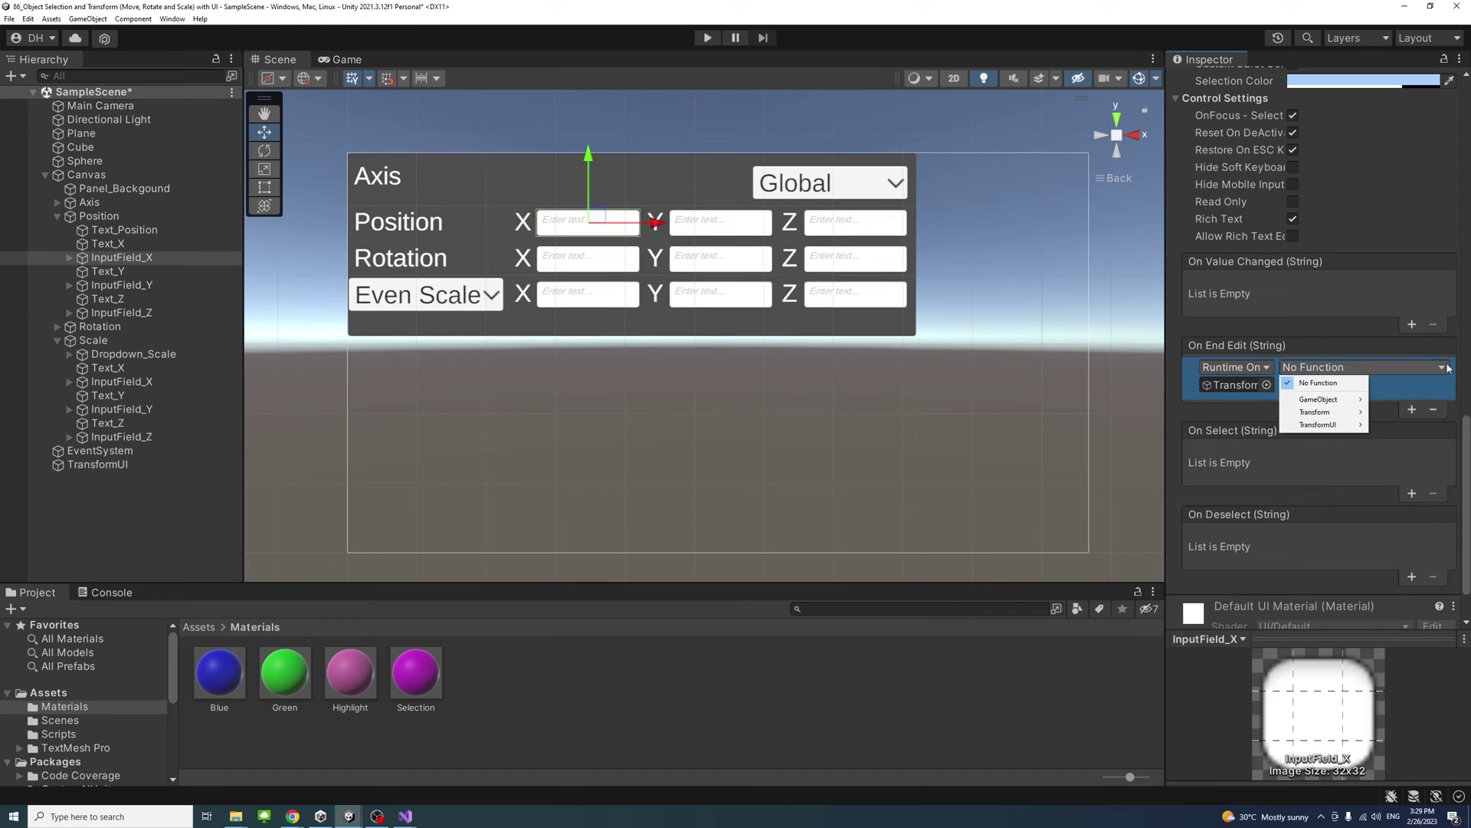
pyautogui.moveTo(1322, 430)
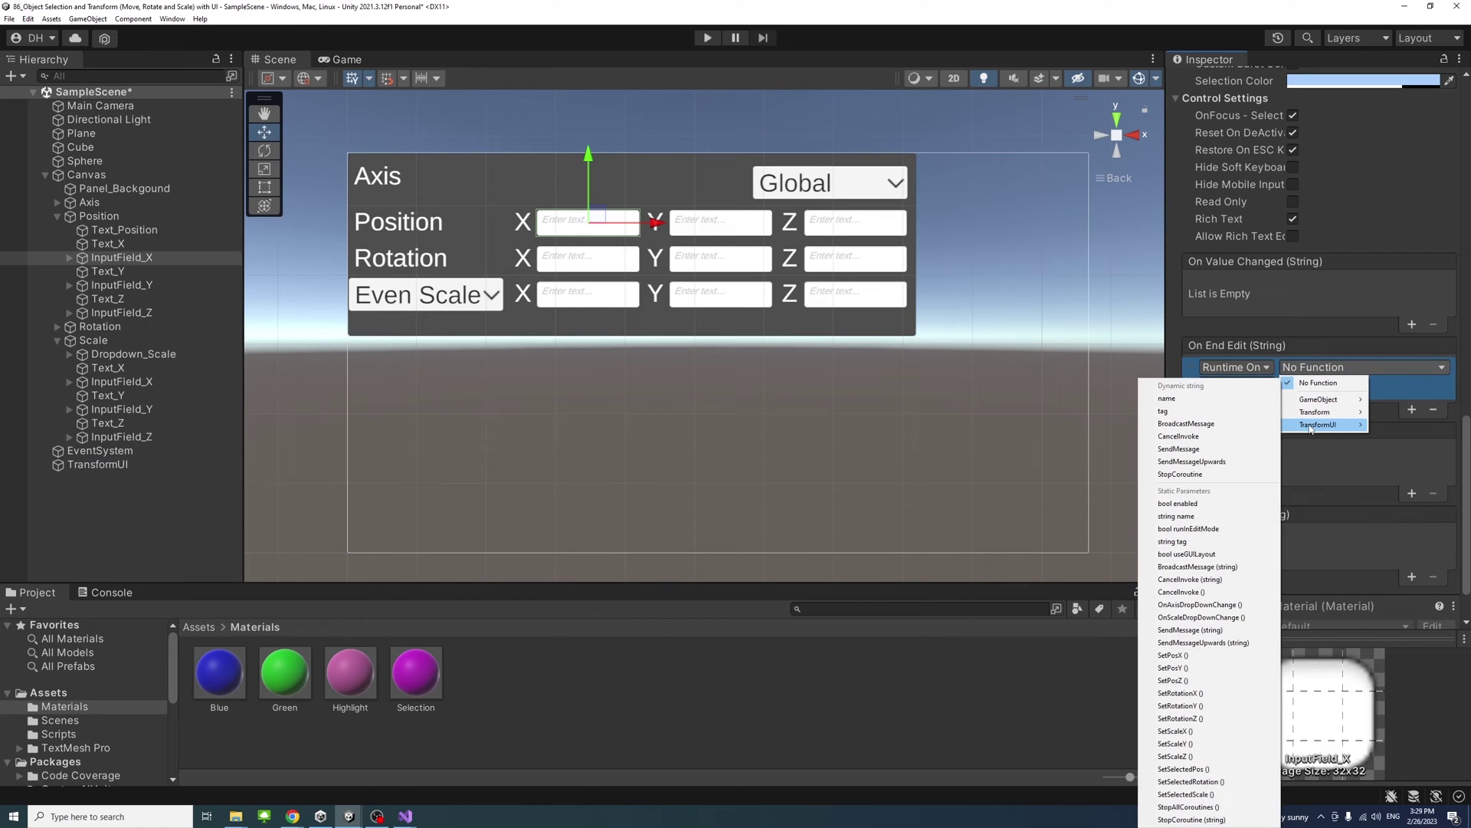
pyautogui.click(1189, 655)
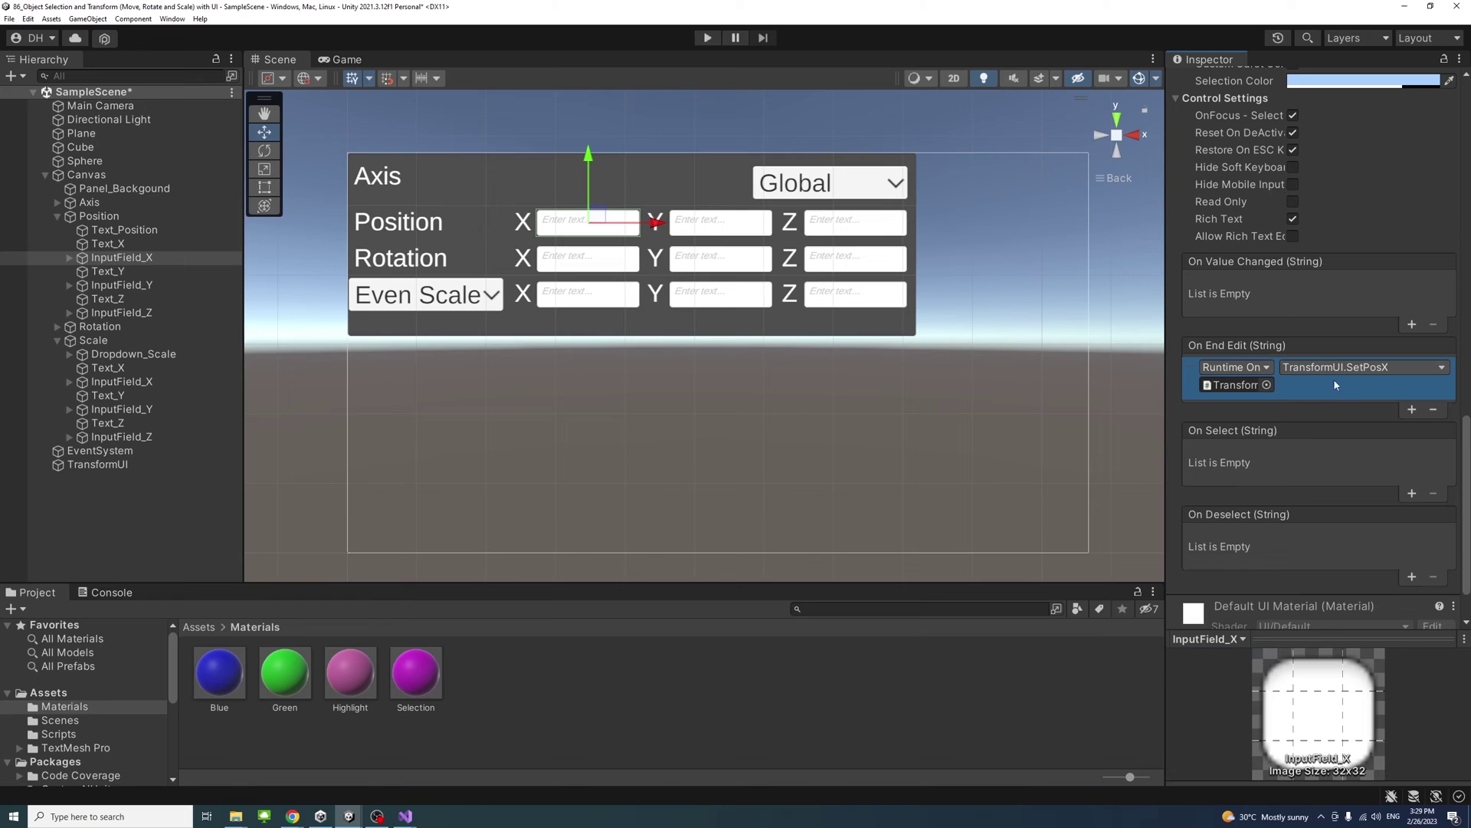
# Make Position's InputField_Y call TransformUI.SetPosY on End Edit.
pyautogui.click(117, 286)
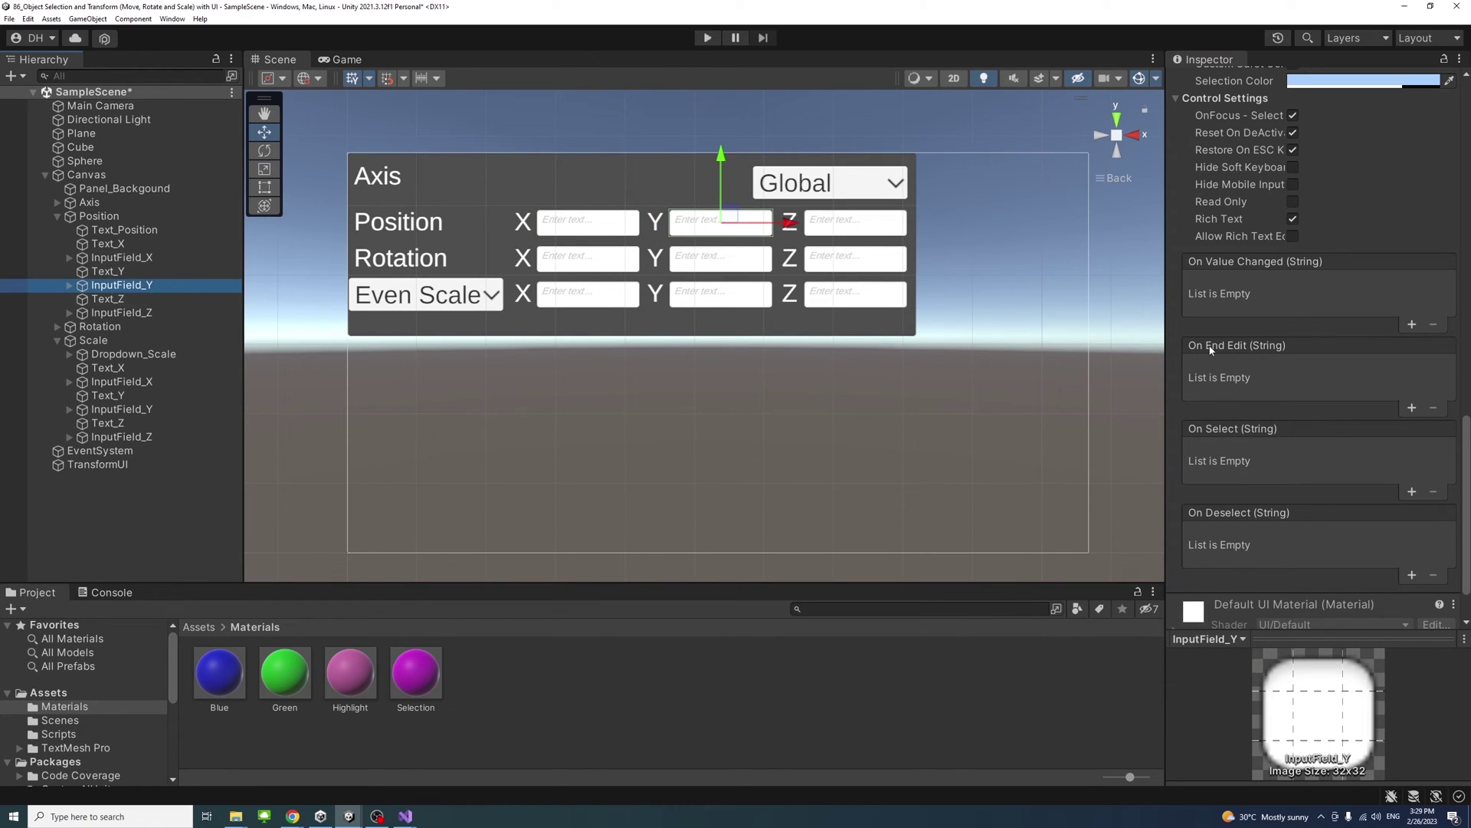
pyautogui.click(1411, 409)
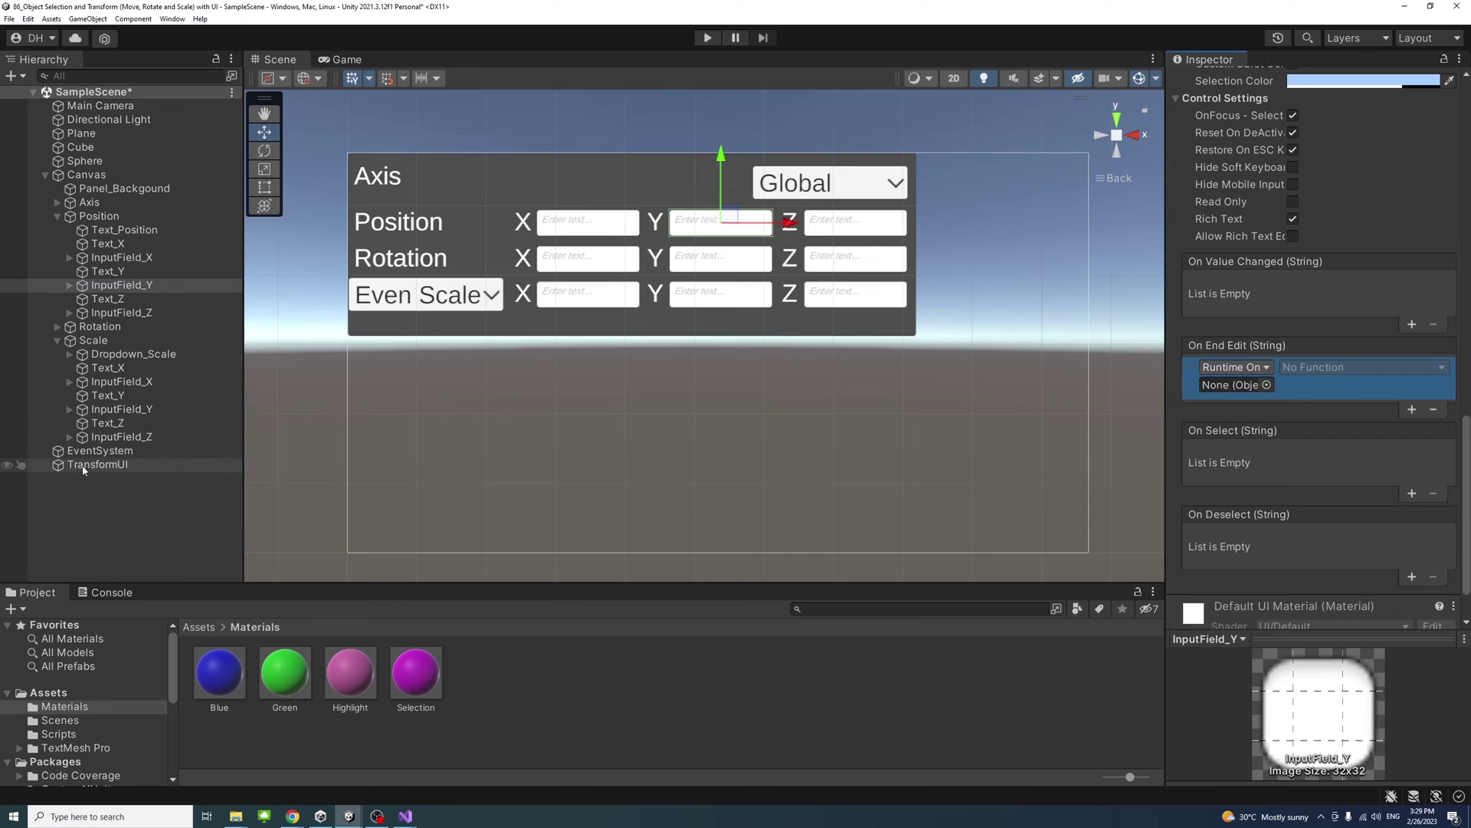
pyautogui.moveTo(83, 466); pyautogui.dragTo(1235, 385)
pyautogui.click(1372, 368)
pyautogui.moveTo(1328, 425)
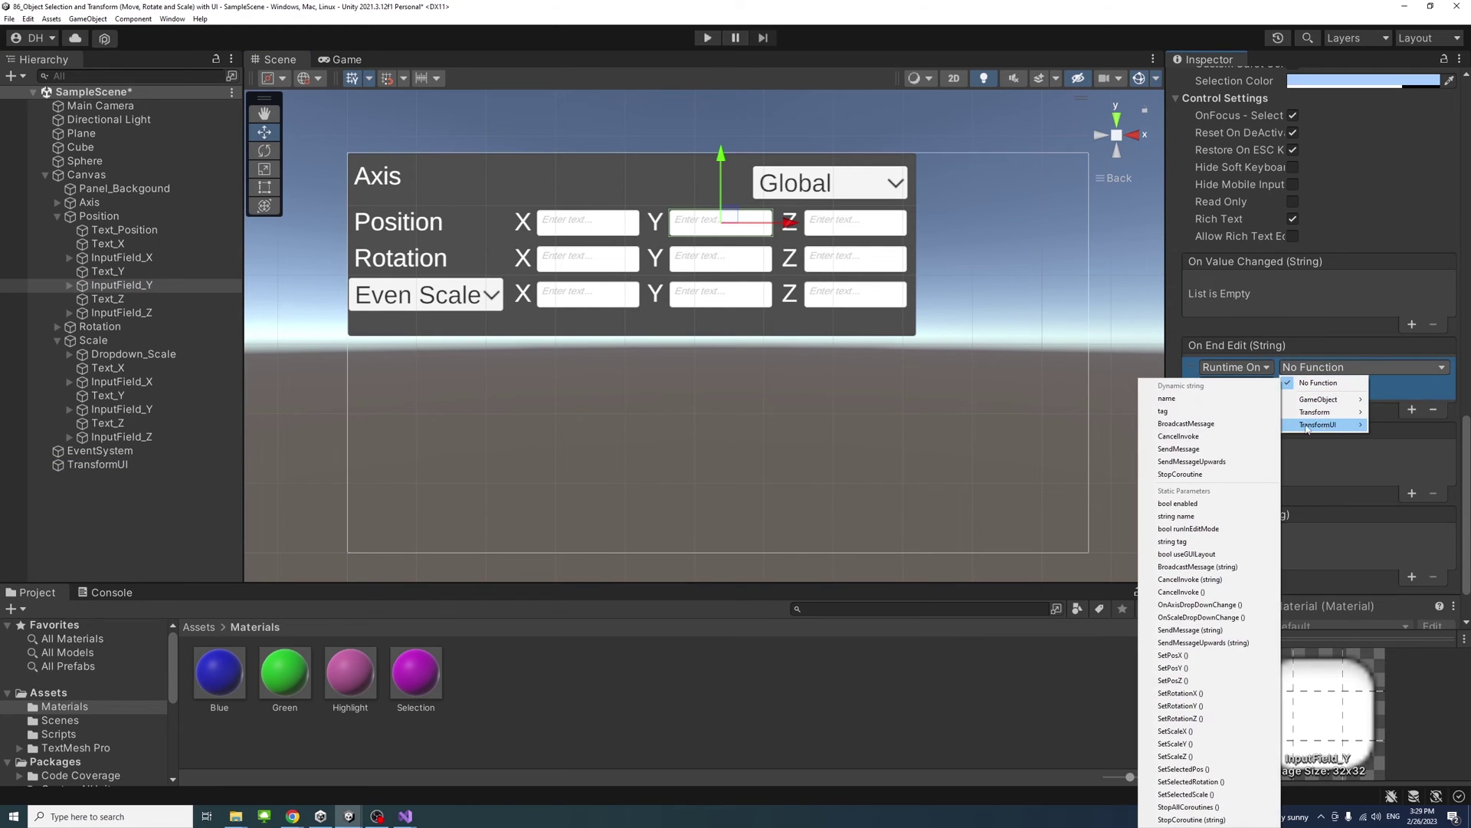
pyautogui.click(1184, 669)
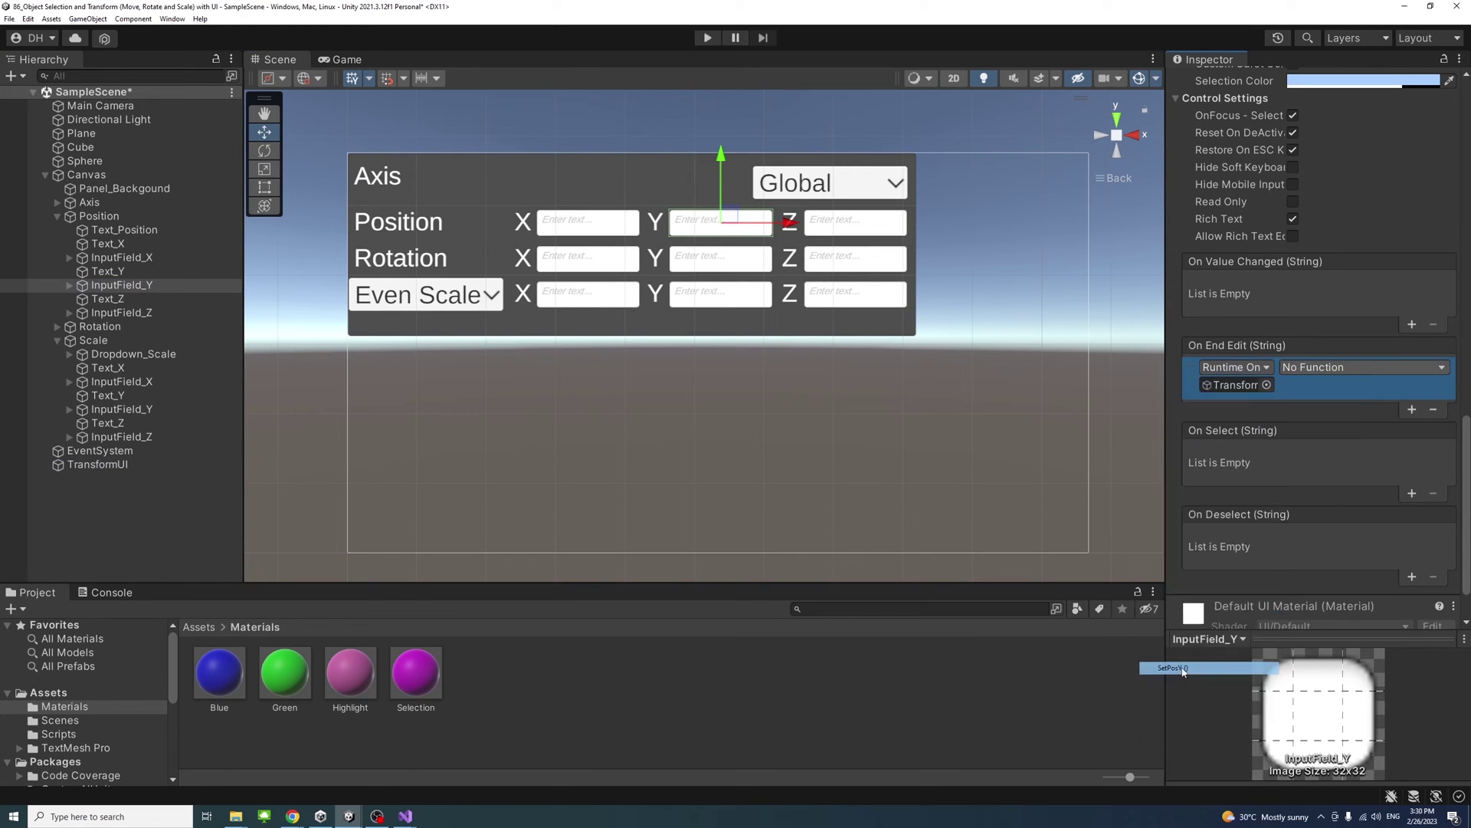
# Make Position's InputField_Z call TransformUI.SetPosZ on End Edit.
pyautogui.click(107, 313)
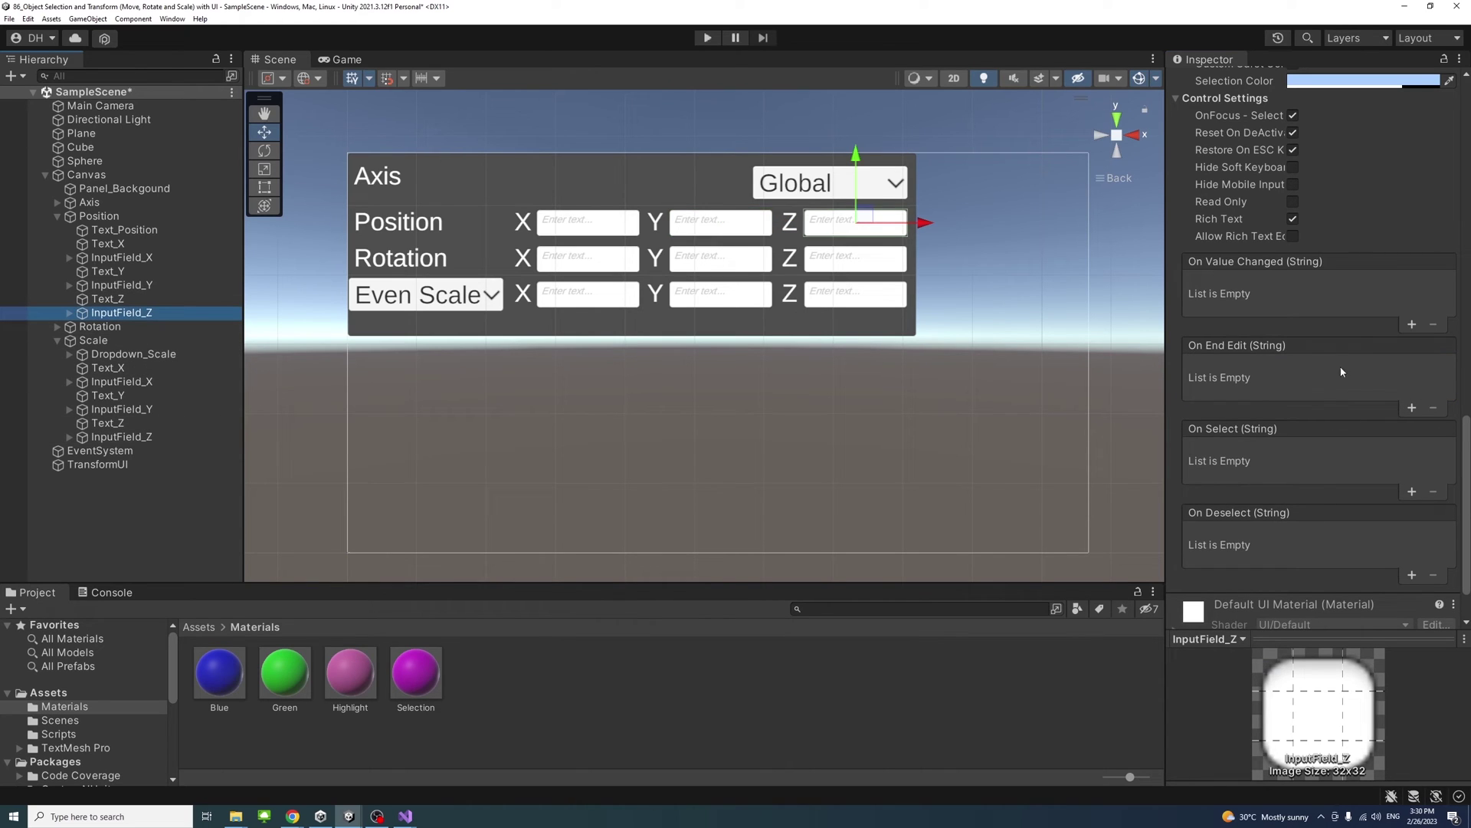
pyautogui.click(1412, 409)
pyautogui.moveTo(84, 464); pyautogui.dragTo(1227, 388)
pyautogui.click(1349, 367)
pyautogui.moveTo(1320, 425)
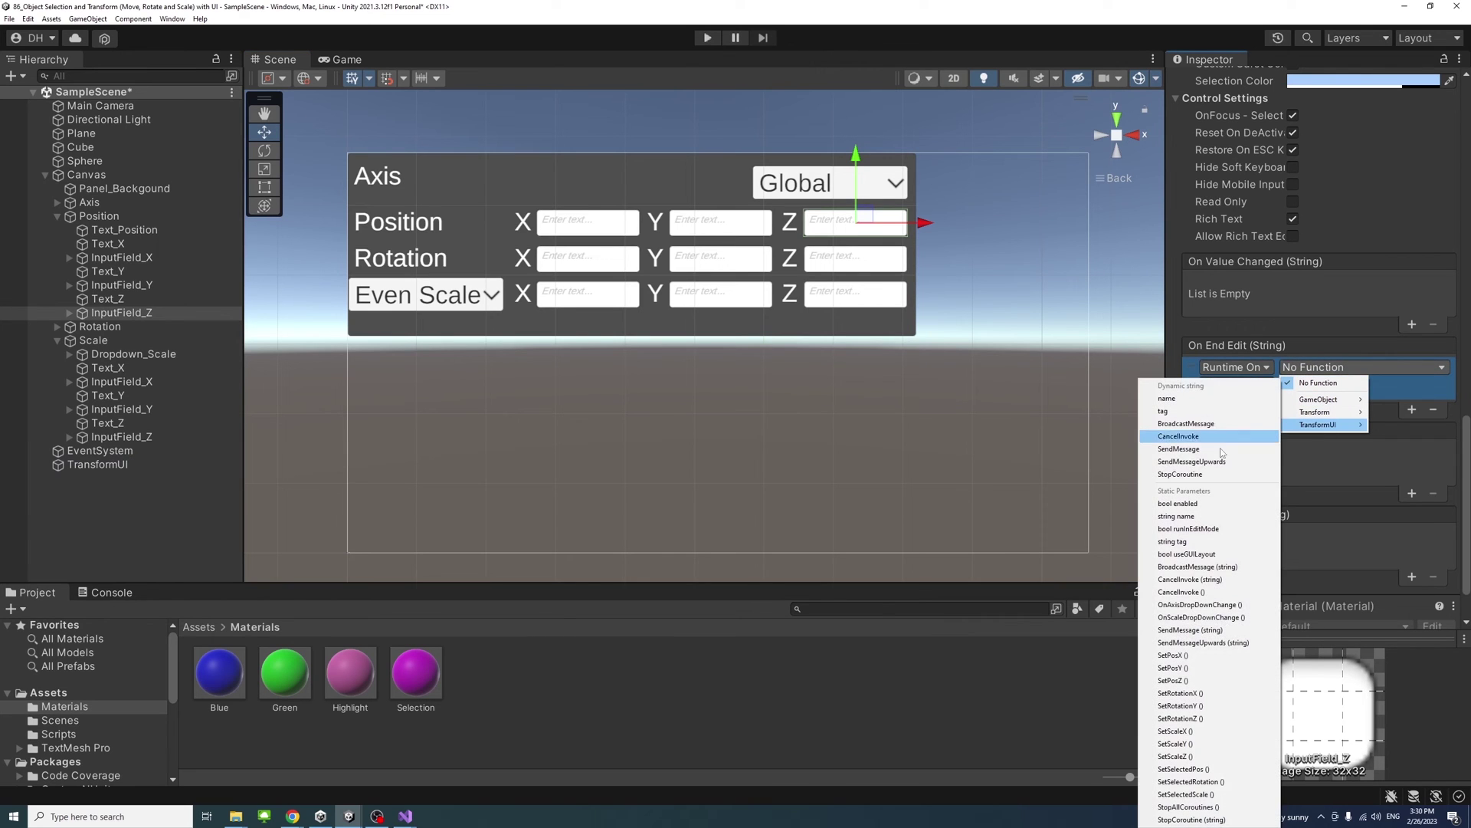
pyautogui.click(1180, 679)
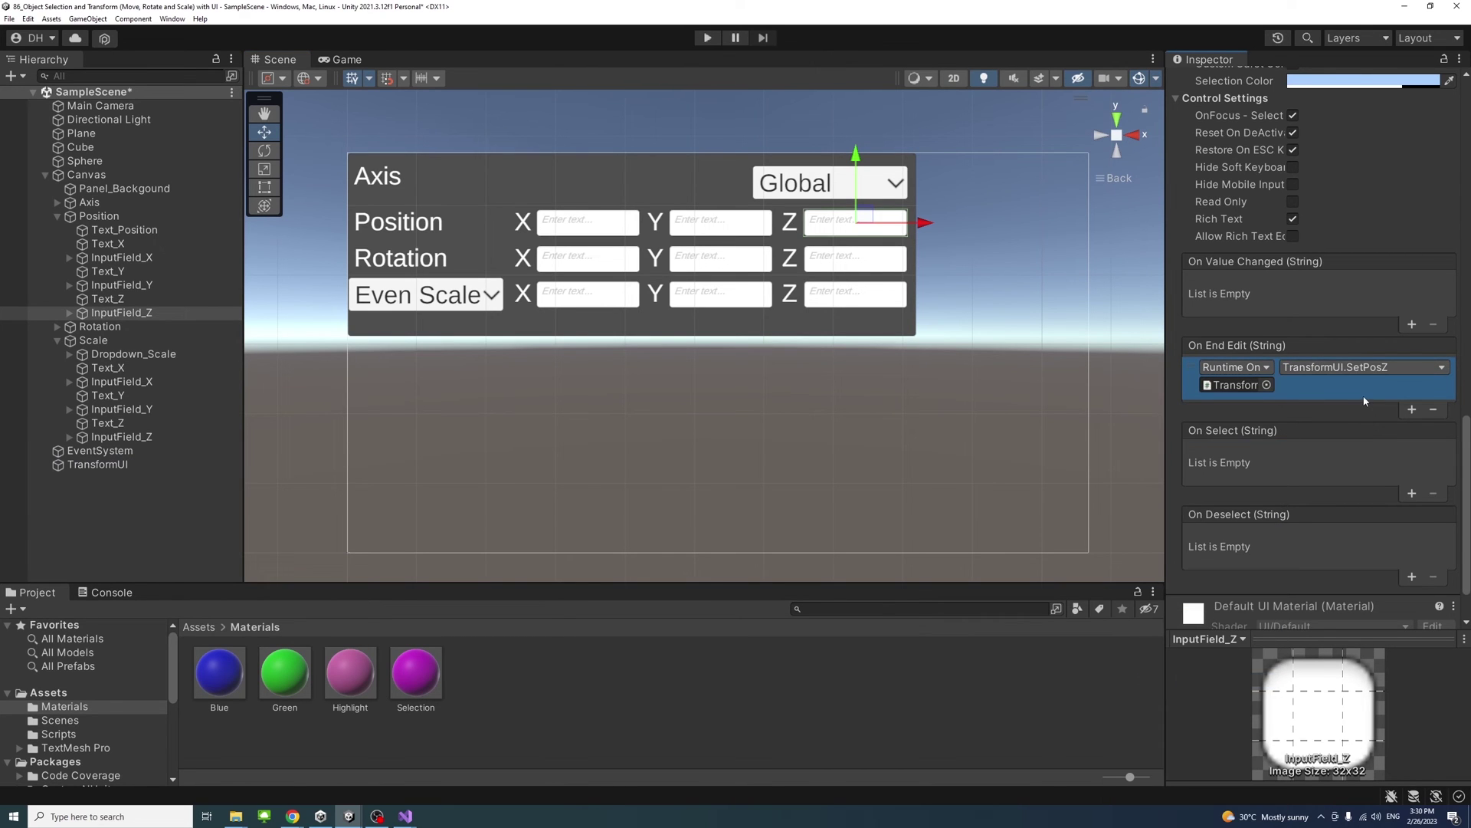
# Make Rotation's InputField_X call TransformUI.SetRotationX on End Edit.
pyautogui.click(57, 216)
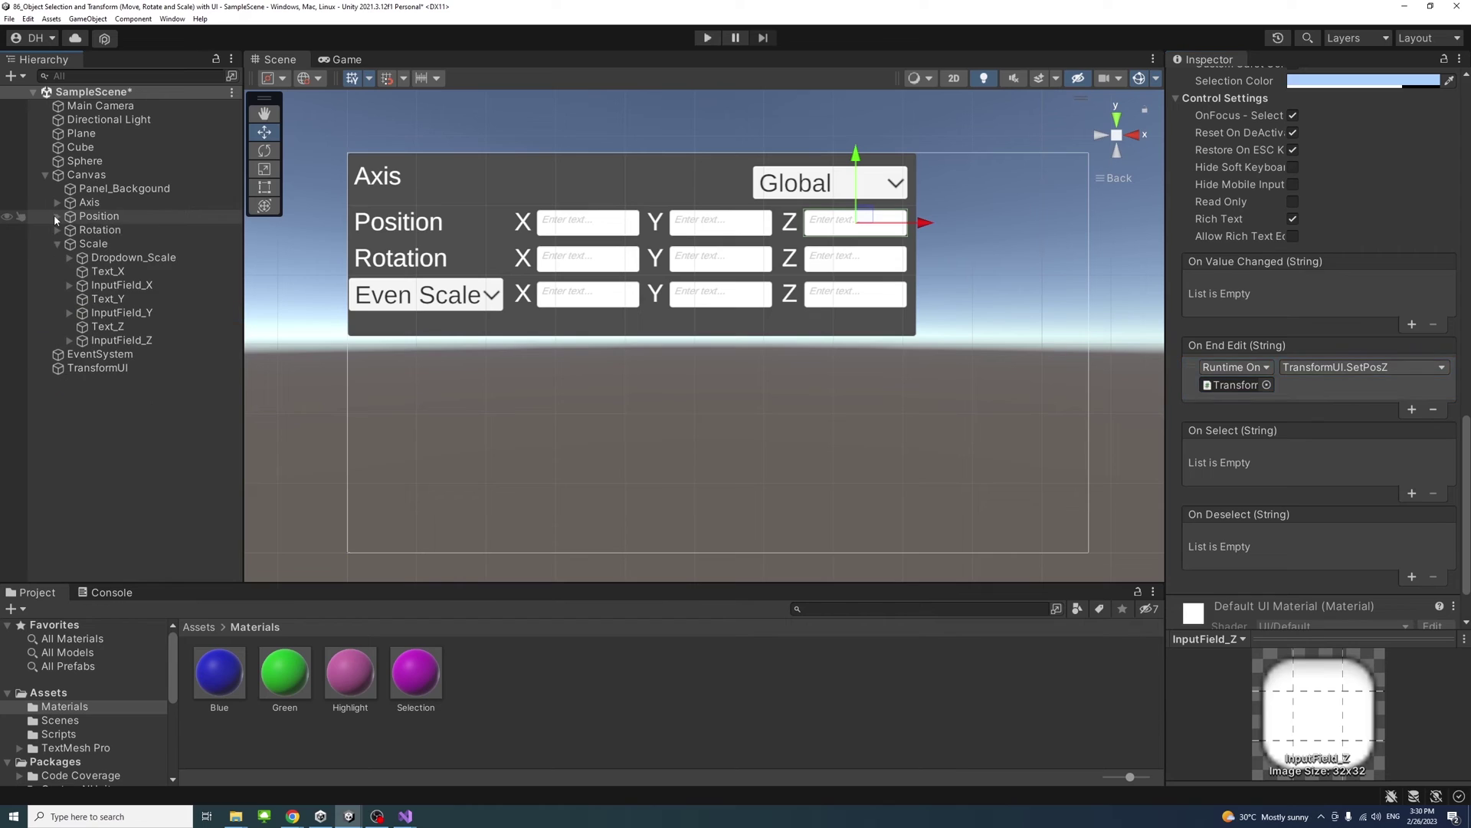
pyautogui.click(57, 230)
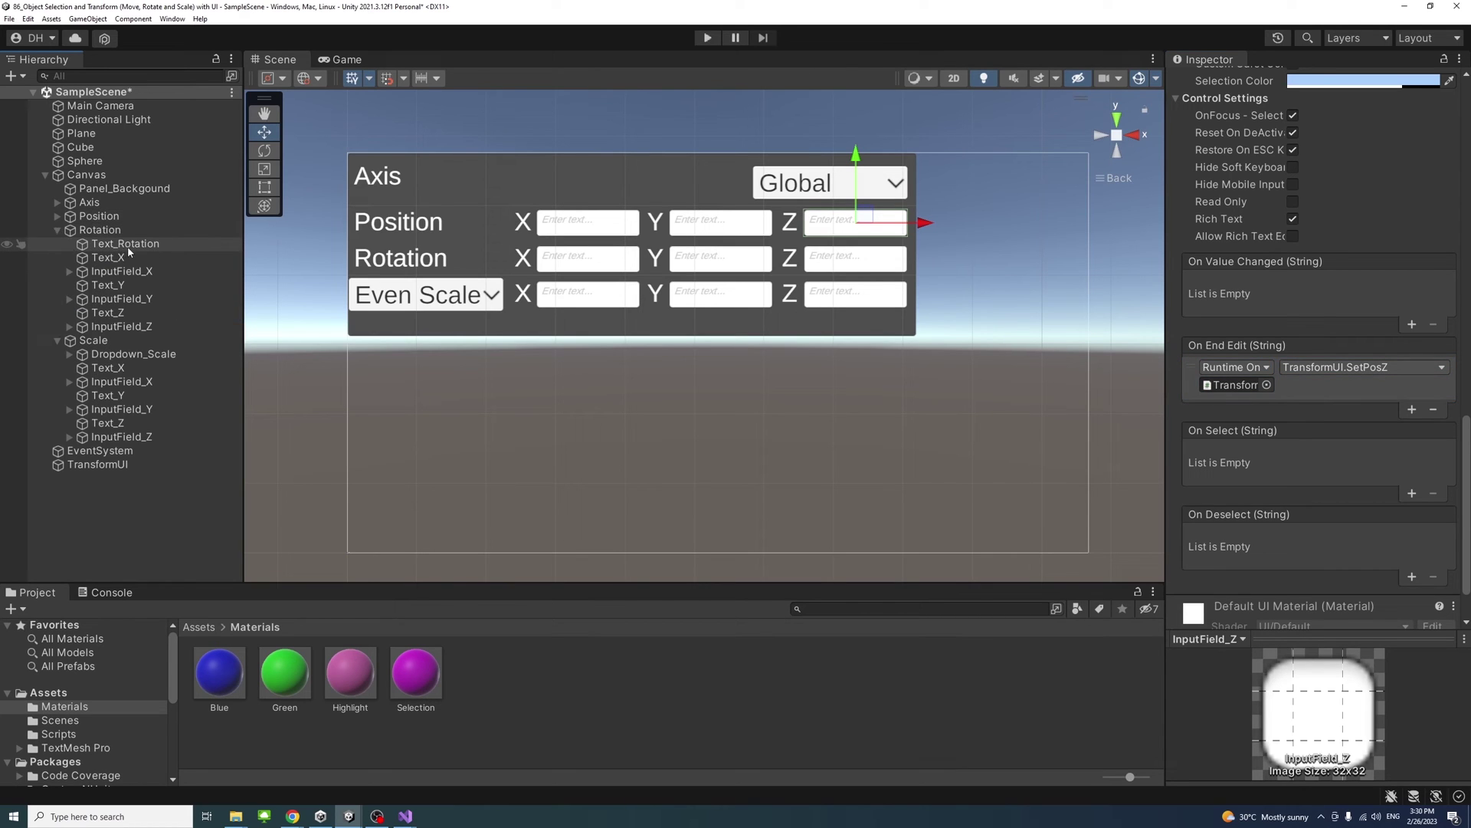
pyautogui.click(122, 271)
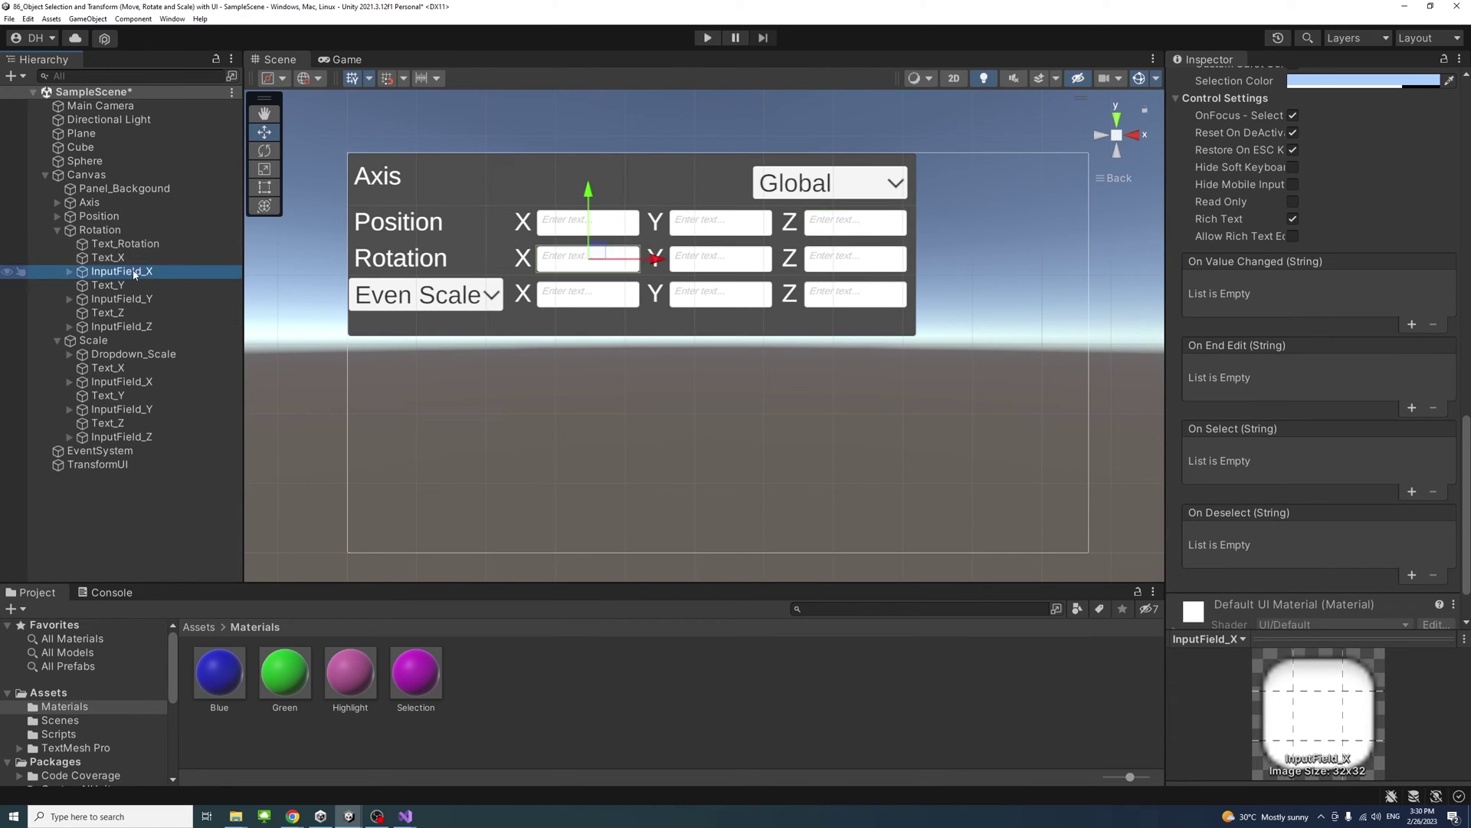
pyautogui.click(1412, 410)
pyautogui.moveTo(90, 466); pyautogui.dragTo(1233, 385)
pyautogui.click(1349, 367)
pyautogui.moveTo(1326, 424)
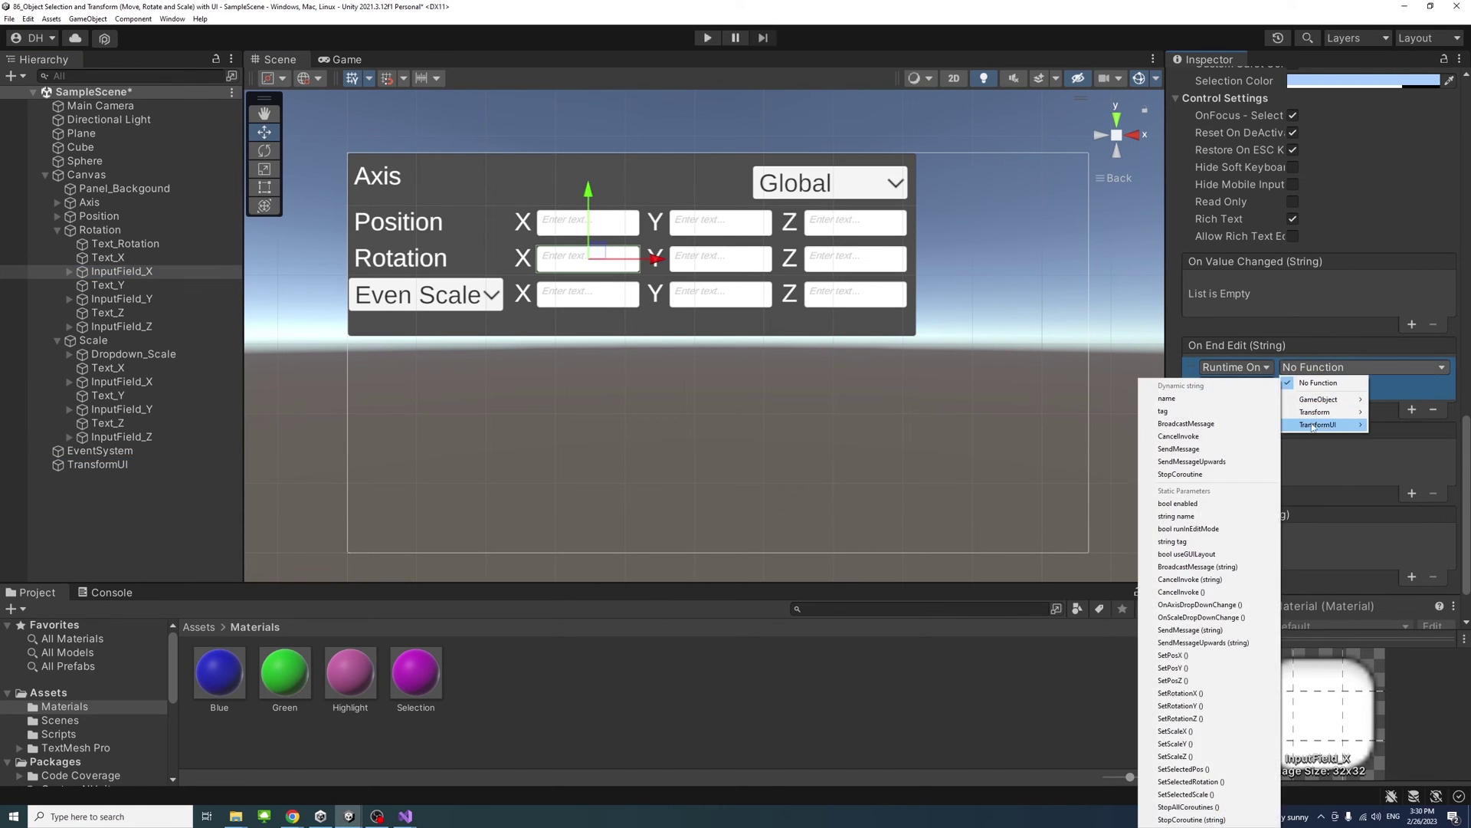
pyautogui.click(1180, 693)
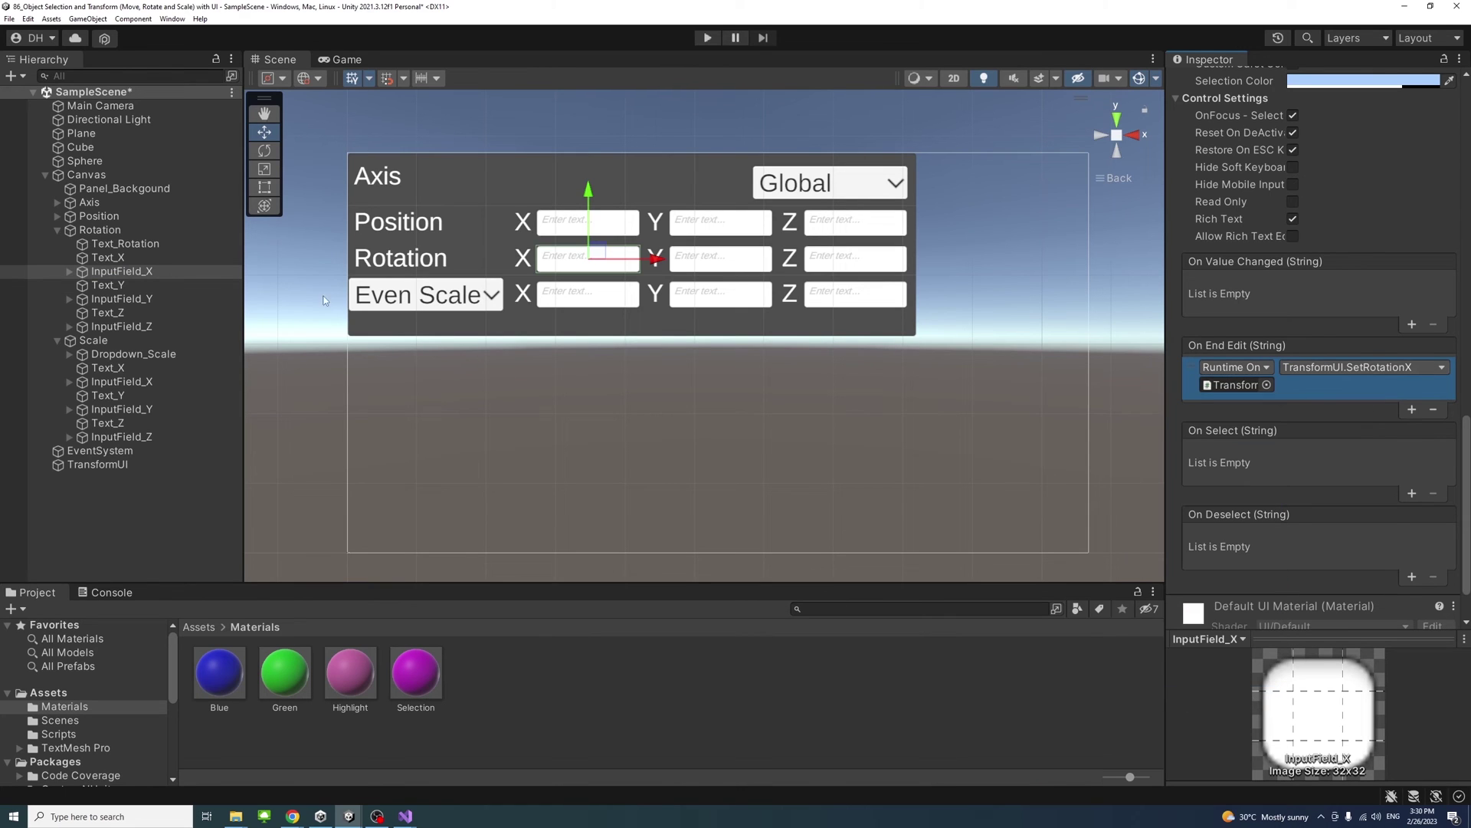
# Make Rotation's InputField_Y call TransformUI.SetRotationY on End Edit.
pyautogui.click(121, 299)
pyautogui.click(1411, 407)
pyautogui.moveTo(96, 464); pyautogui.dragTo(1246, 386)
pyautogui.click(1357, 367)
pyautogui.moveTo(1326, 425)
pyautogui.click(1171, 693)
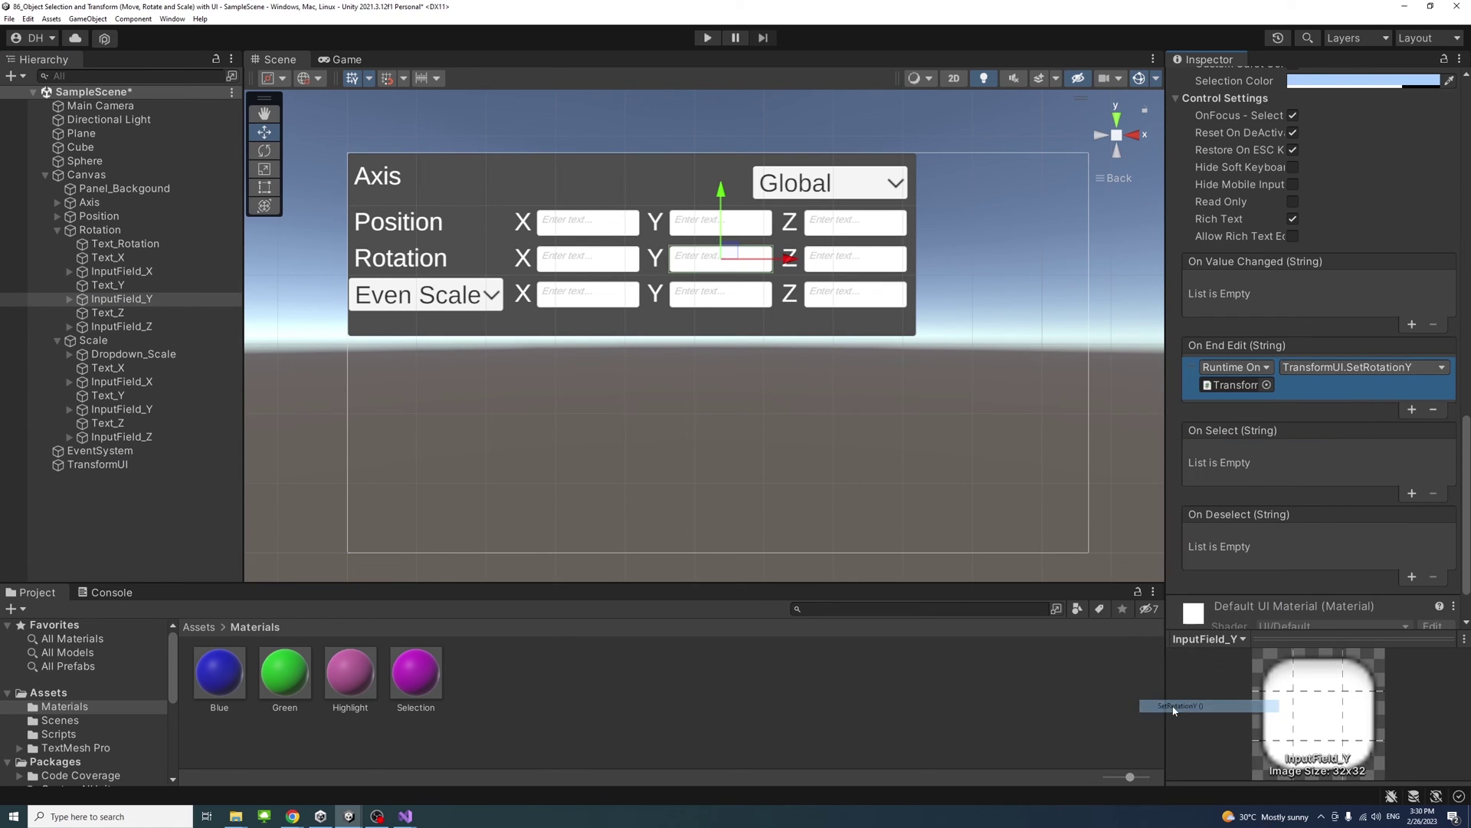
# Make Rotation's InputField_Z call TransformUI.SetRotationZ on End Edit.
pyautogui.click(121, 327)
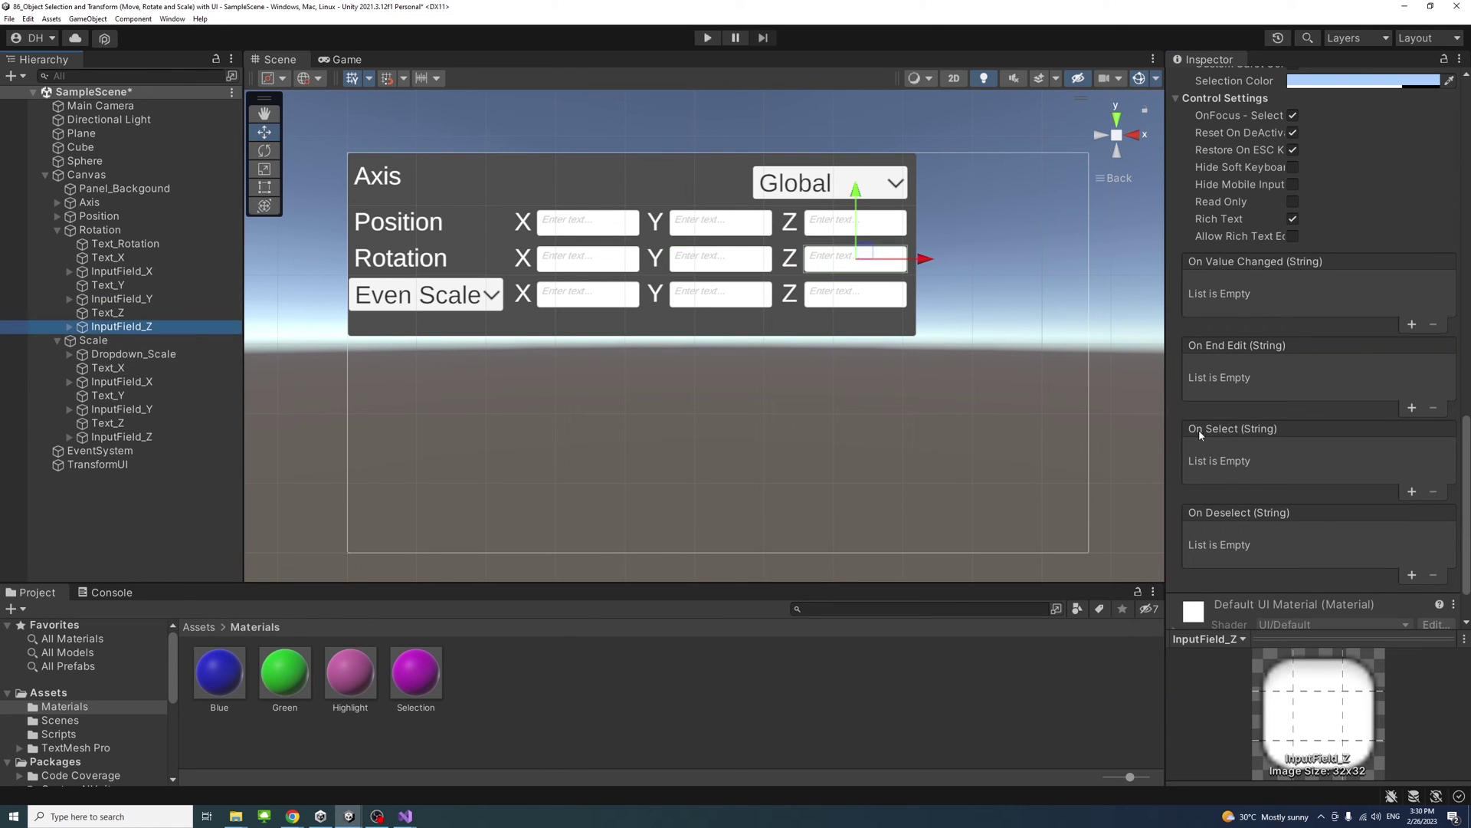
pyautogui.click(1411, 407)
pyautogui.moveTo(95, 464); pyautogui.dragTo(1245, 385)
pyautogui.click(1356, 367)
pyautogui.moveTo(1327, 425)
pyautogui.click(1178, 718)
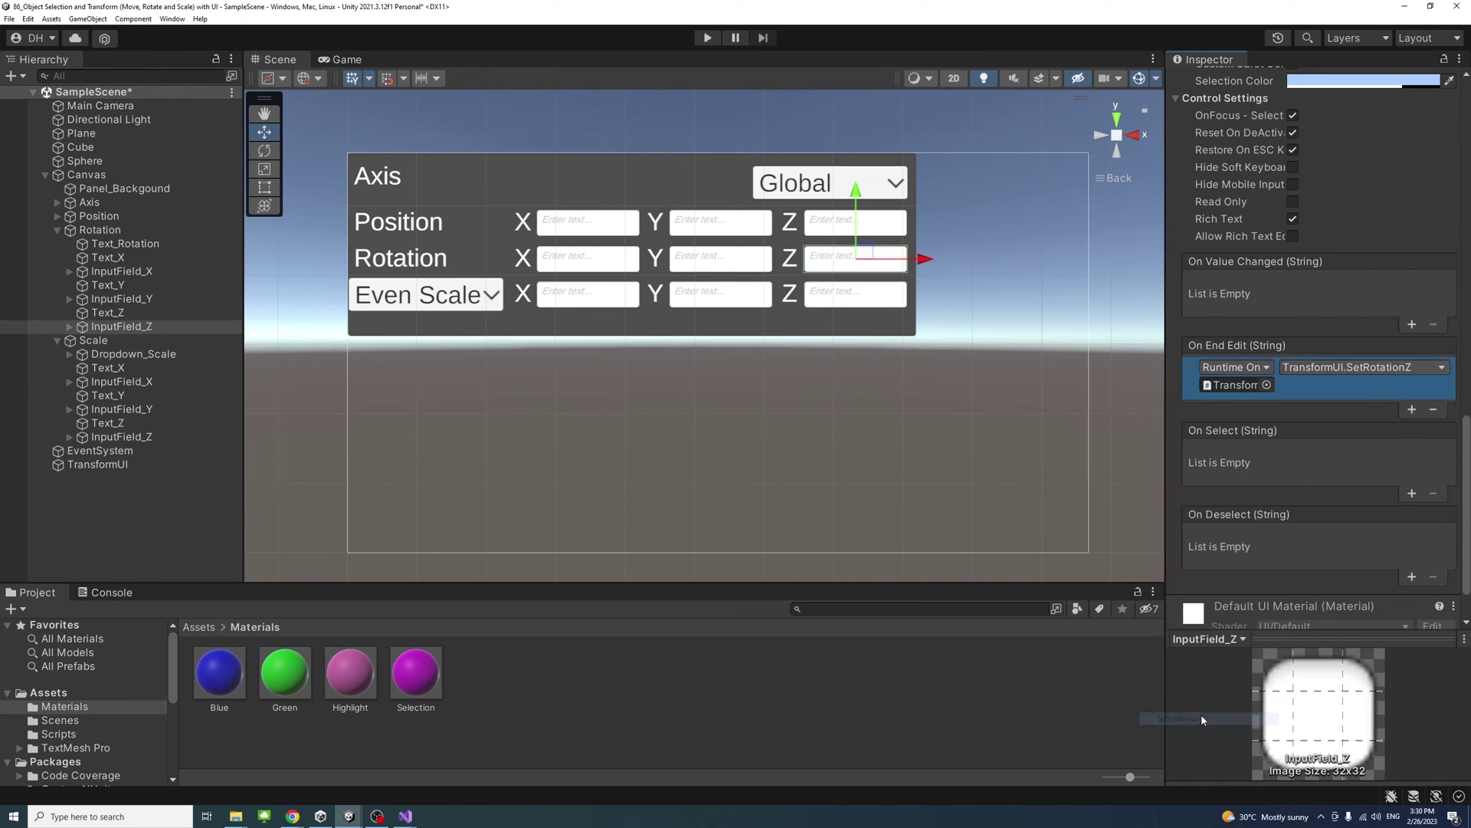
# Make Scale's InputField_X call TransformUI.SetScaleX on End Edit.
pyautogui.click(50, 229)
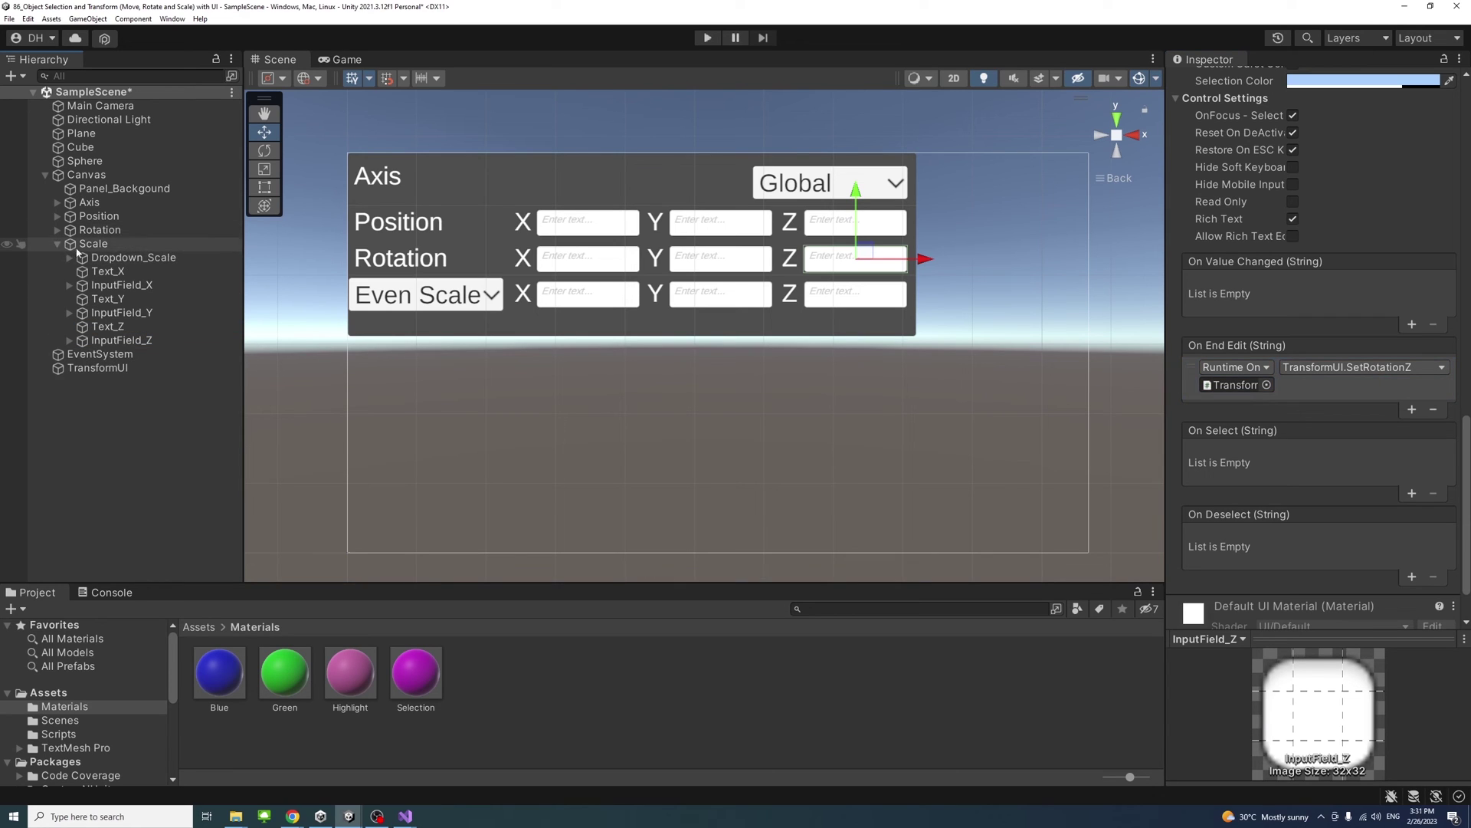
pyautogui.click(115, 284)
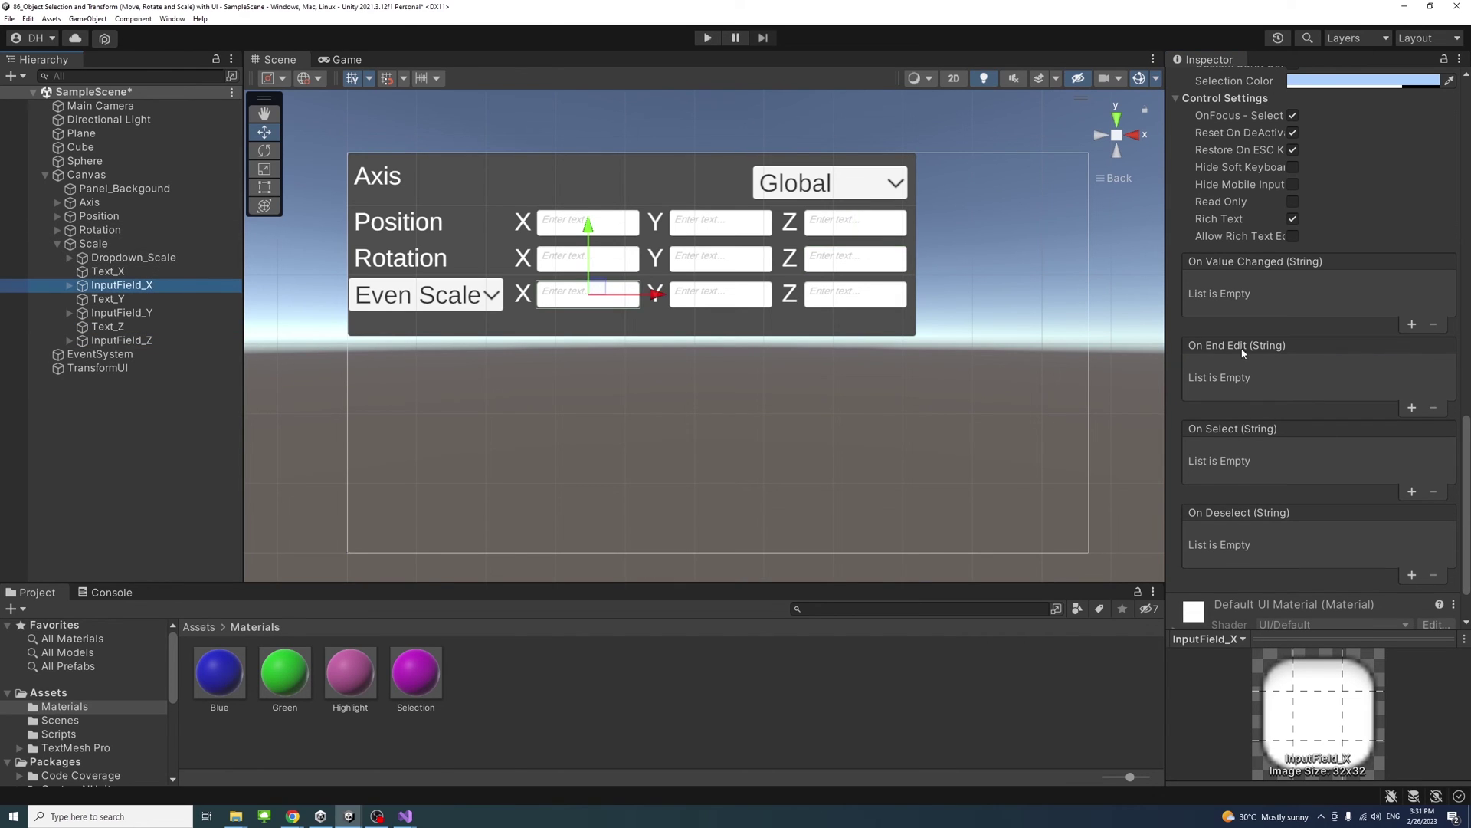
pyautogui.click(1411, 407)
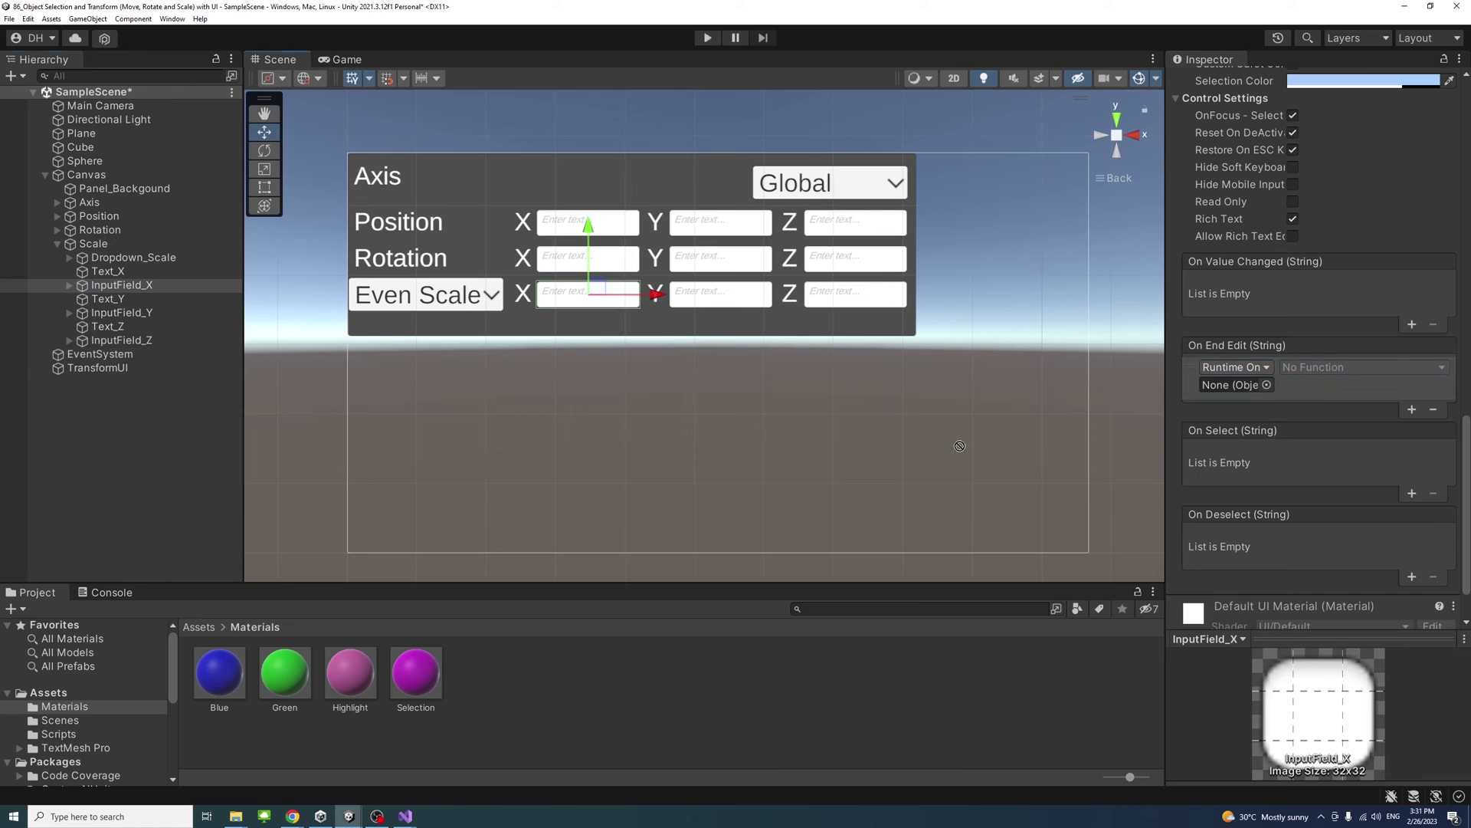
pyautogui.click(1362, 368)
pyautogui.moveTo(1326, 425)
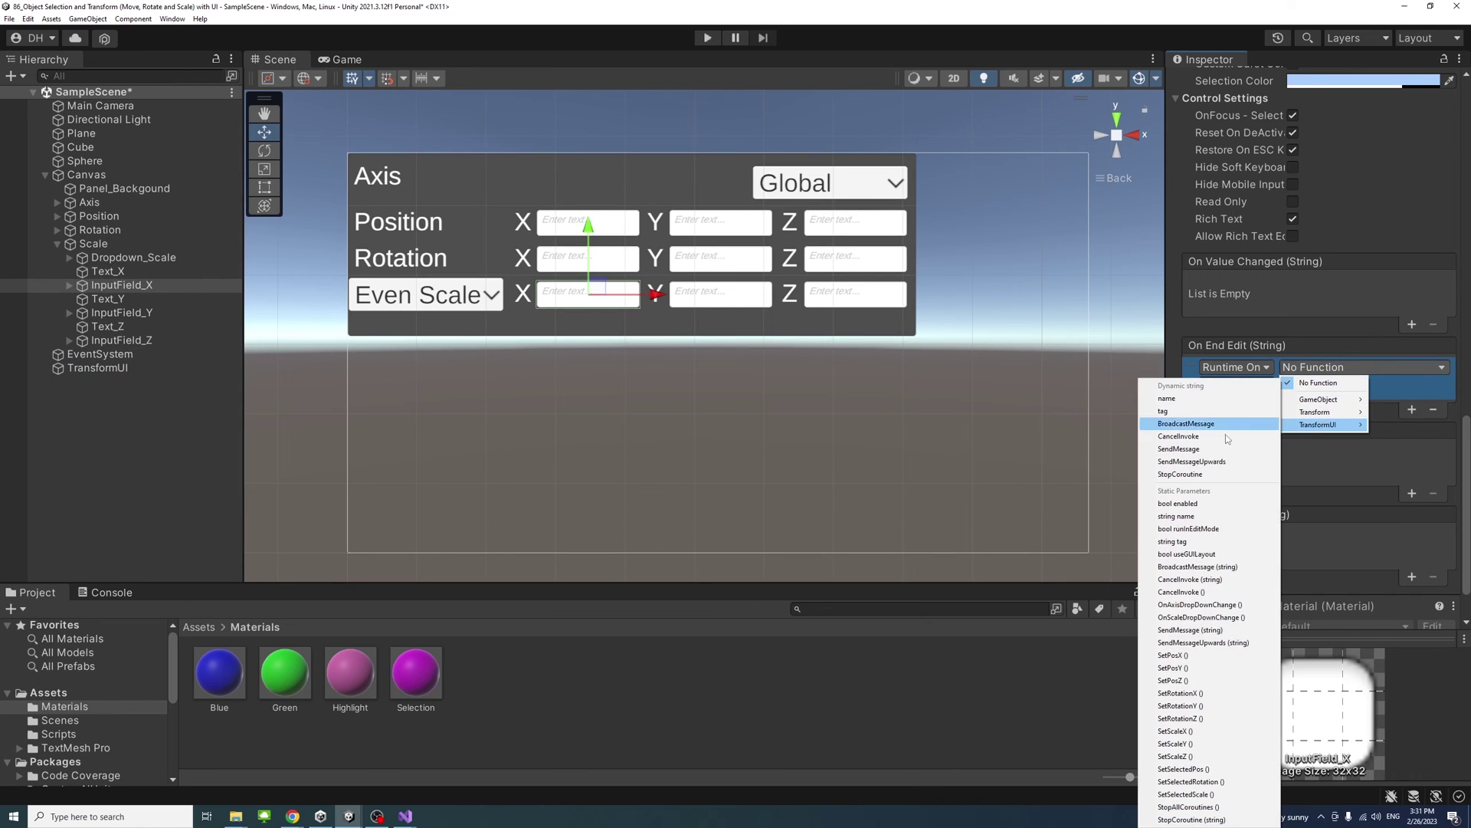
pyautogui.click(1184, 732)
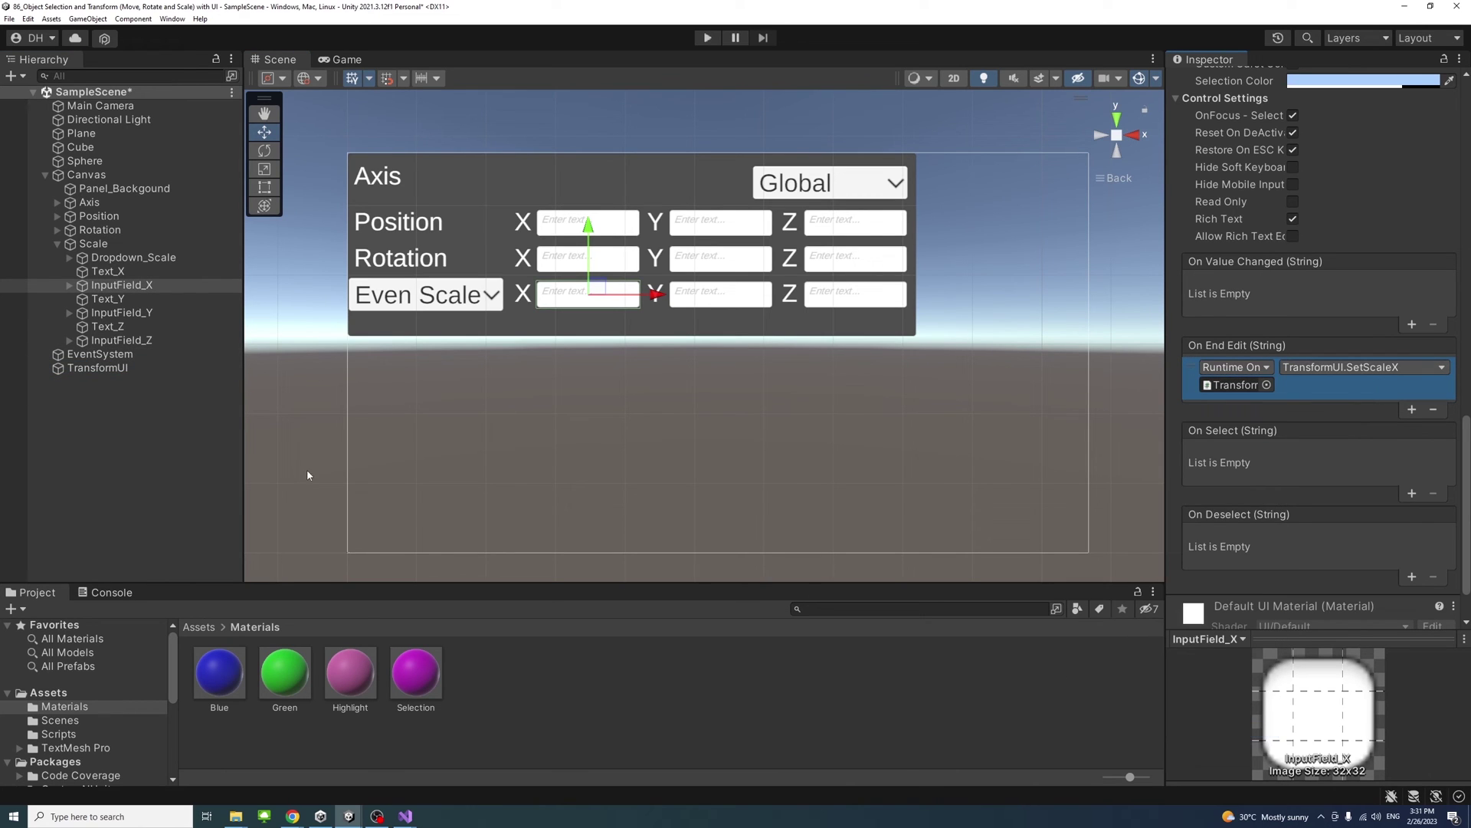
# Make Scale's InputField_Y call TransformUI.SetScaleY on End Edit.
pyautogui.click(121, 312)
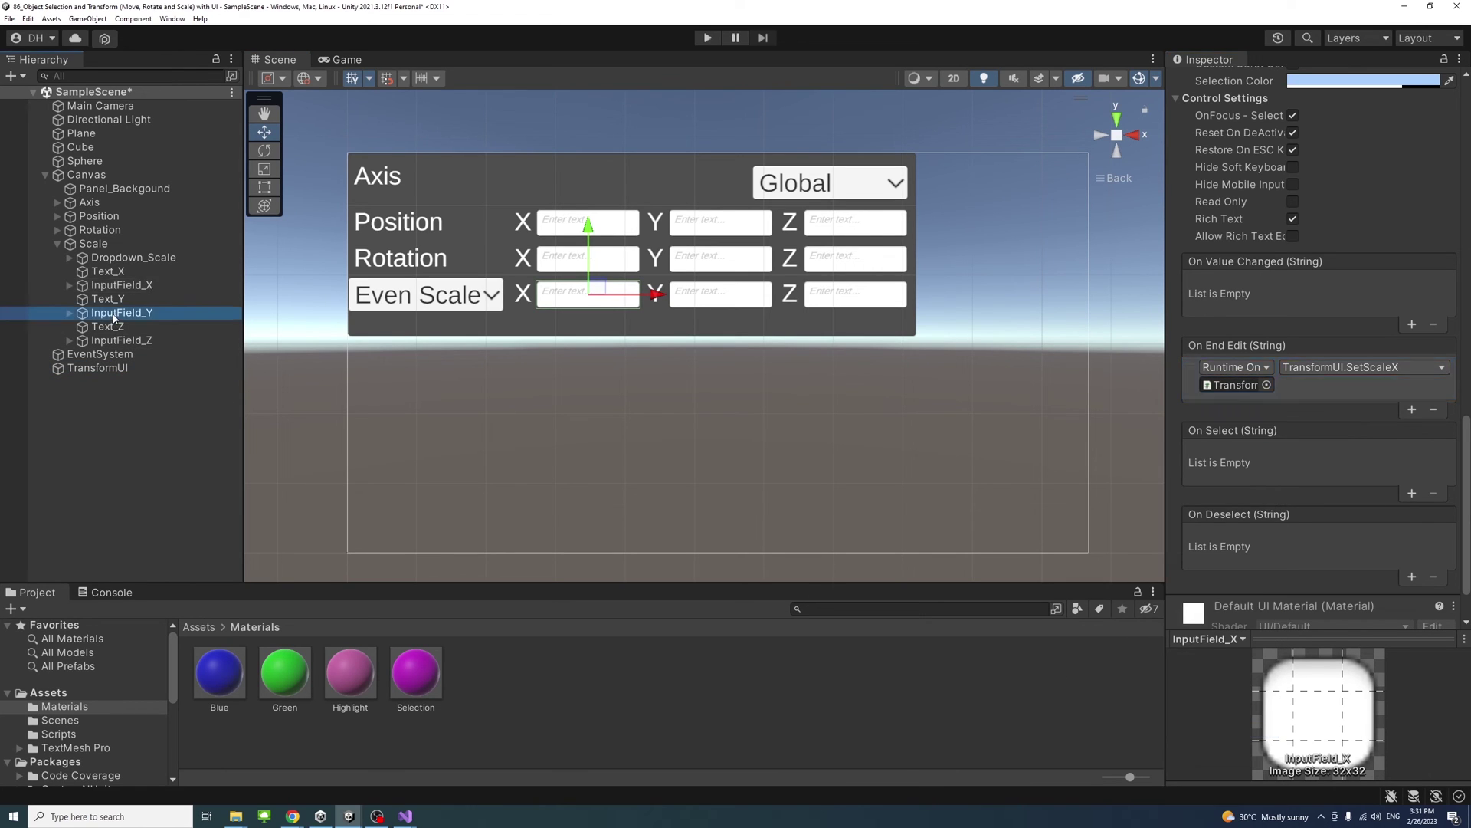
pyautogui.click(1412, 405)
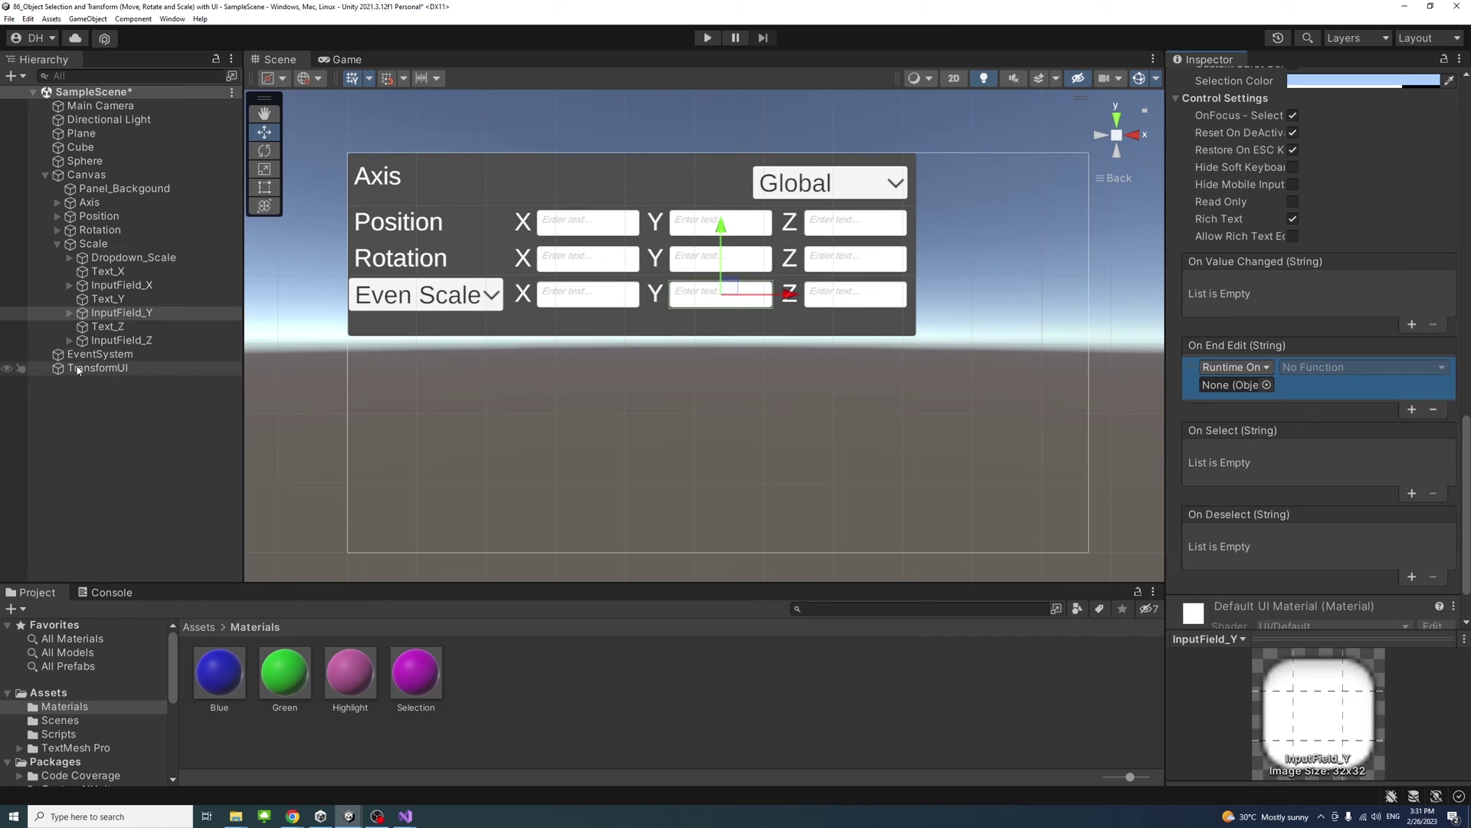
pyautogui.moveTo(79, 371); pyautogui.dragTo(1209, 385)
pyautogui.click(1312, 368)
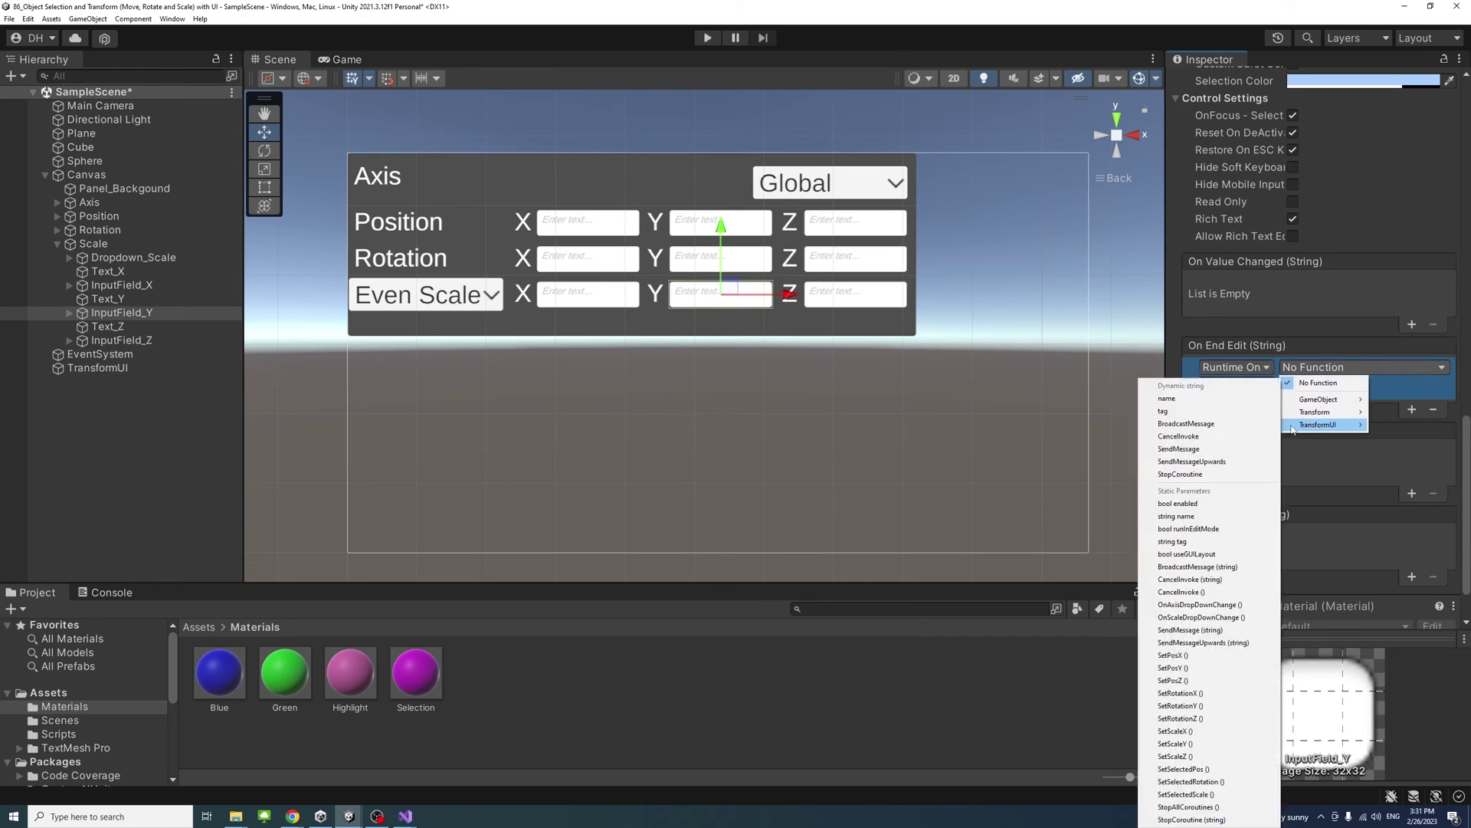
pyautogui.click(1176, 743)
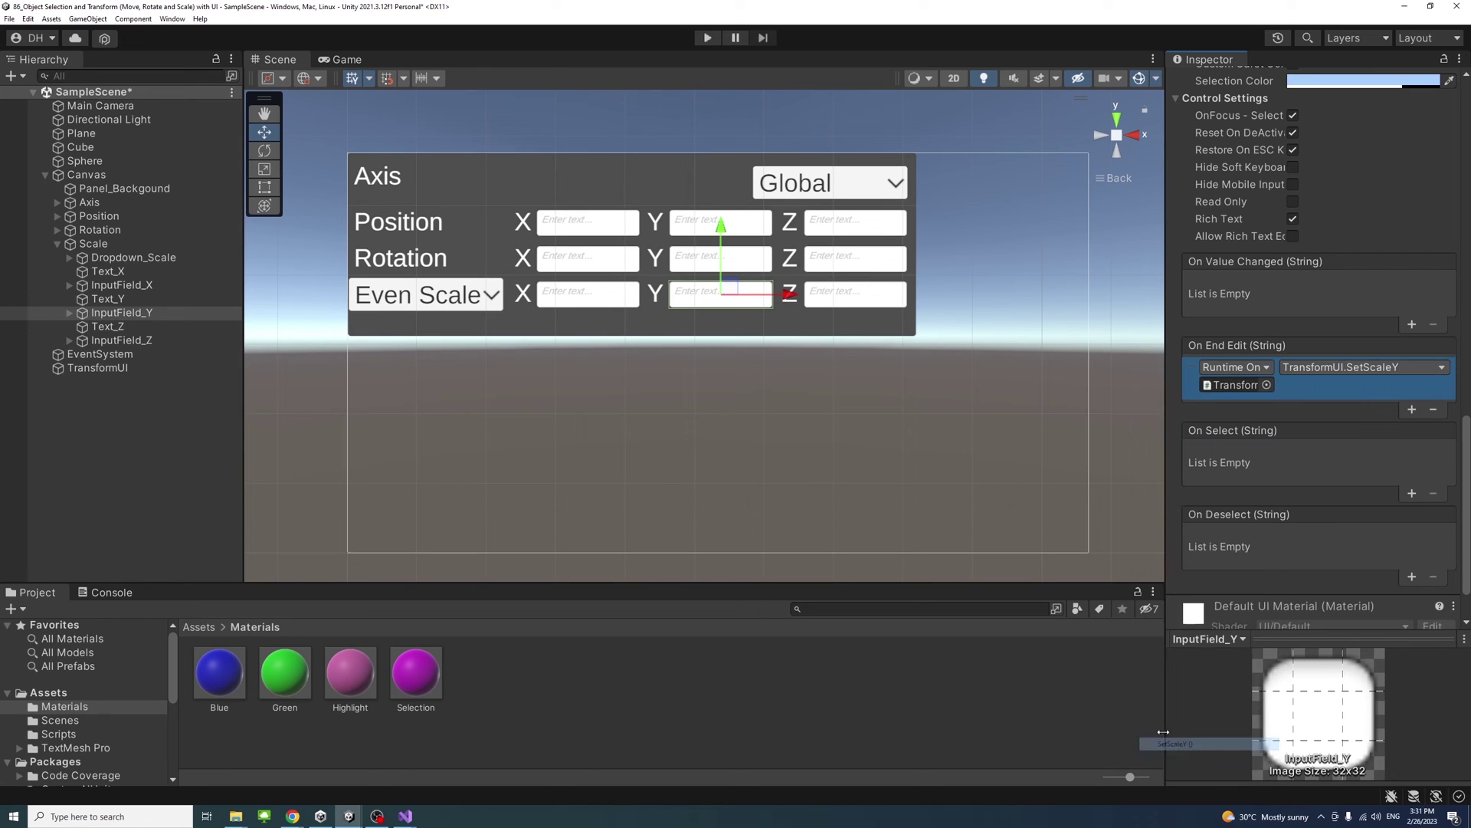
# Make Scale's InputField_Z call TransformUI.SetScaleZ on End Edit.
pyautogui.click(121, 339)
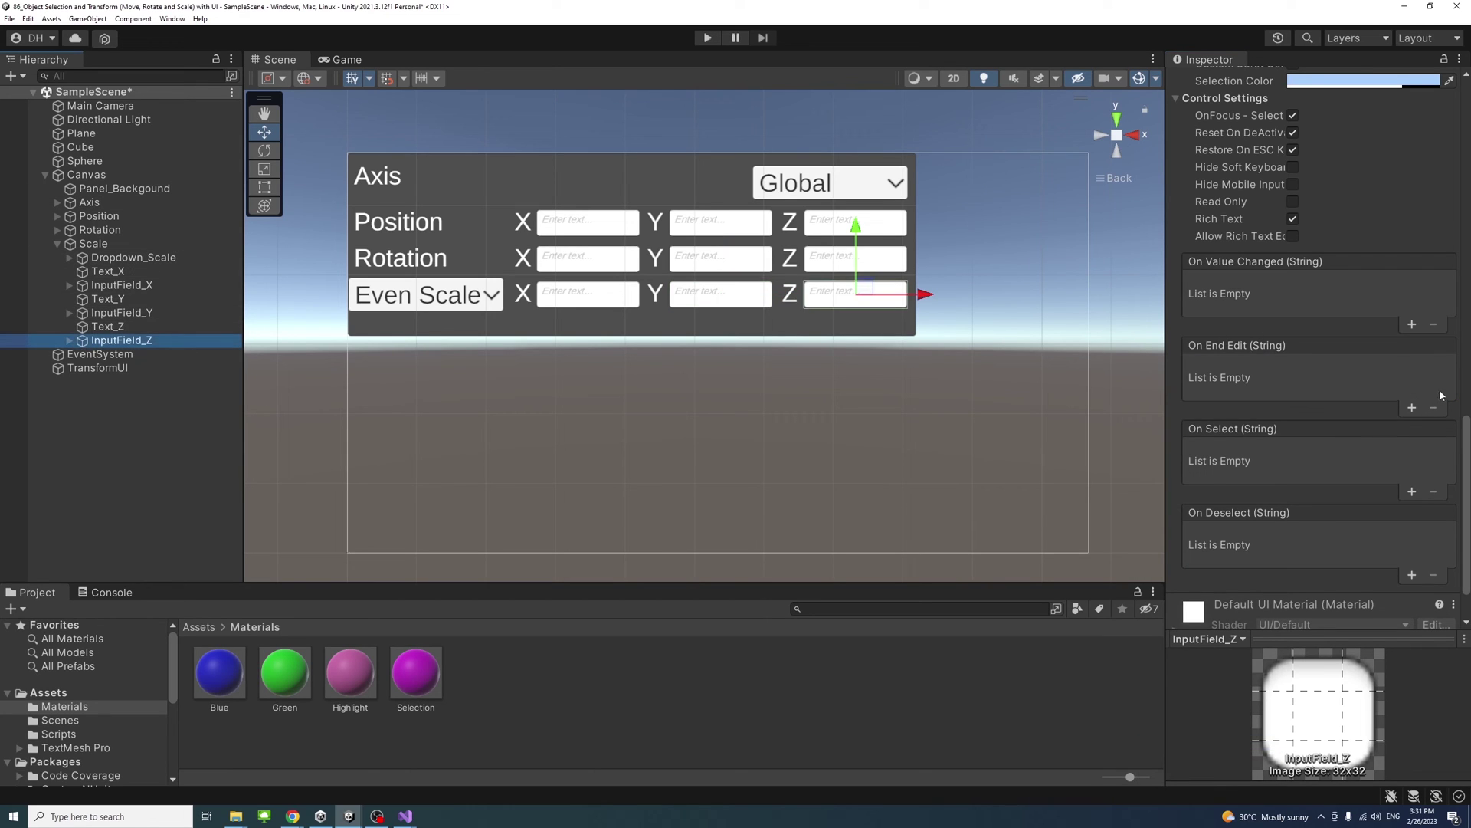
pyautogui.click(1412, 407)
pyautogui.moveTo(98, 369); pyautogui.dragTo(1235, 386)
pyautogui.click(1318, 367)
pyautogui.moveTo(1320, 425)
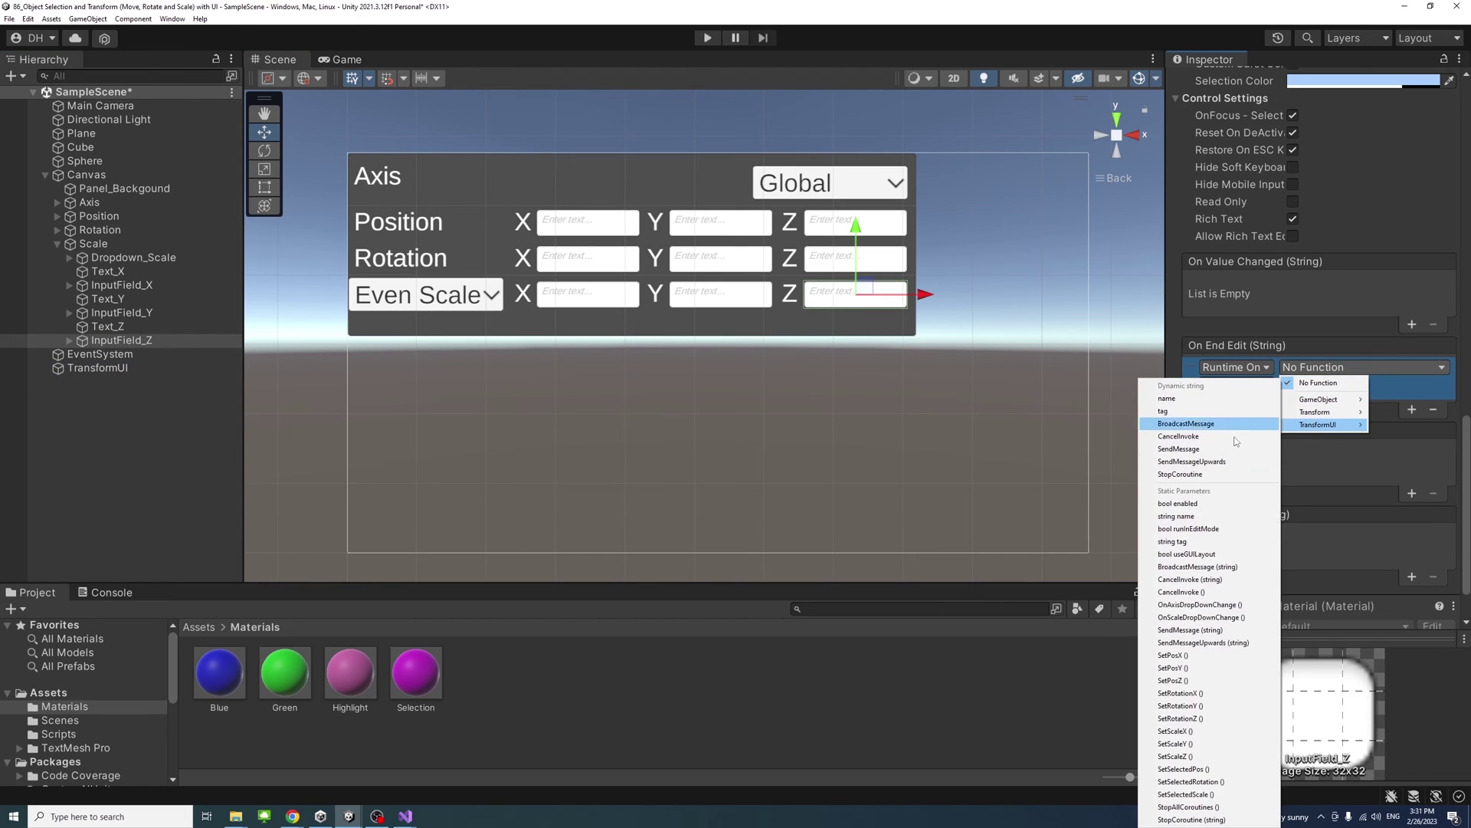
pyautogui.click(1180, 757)
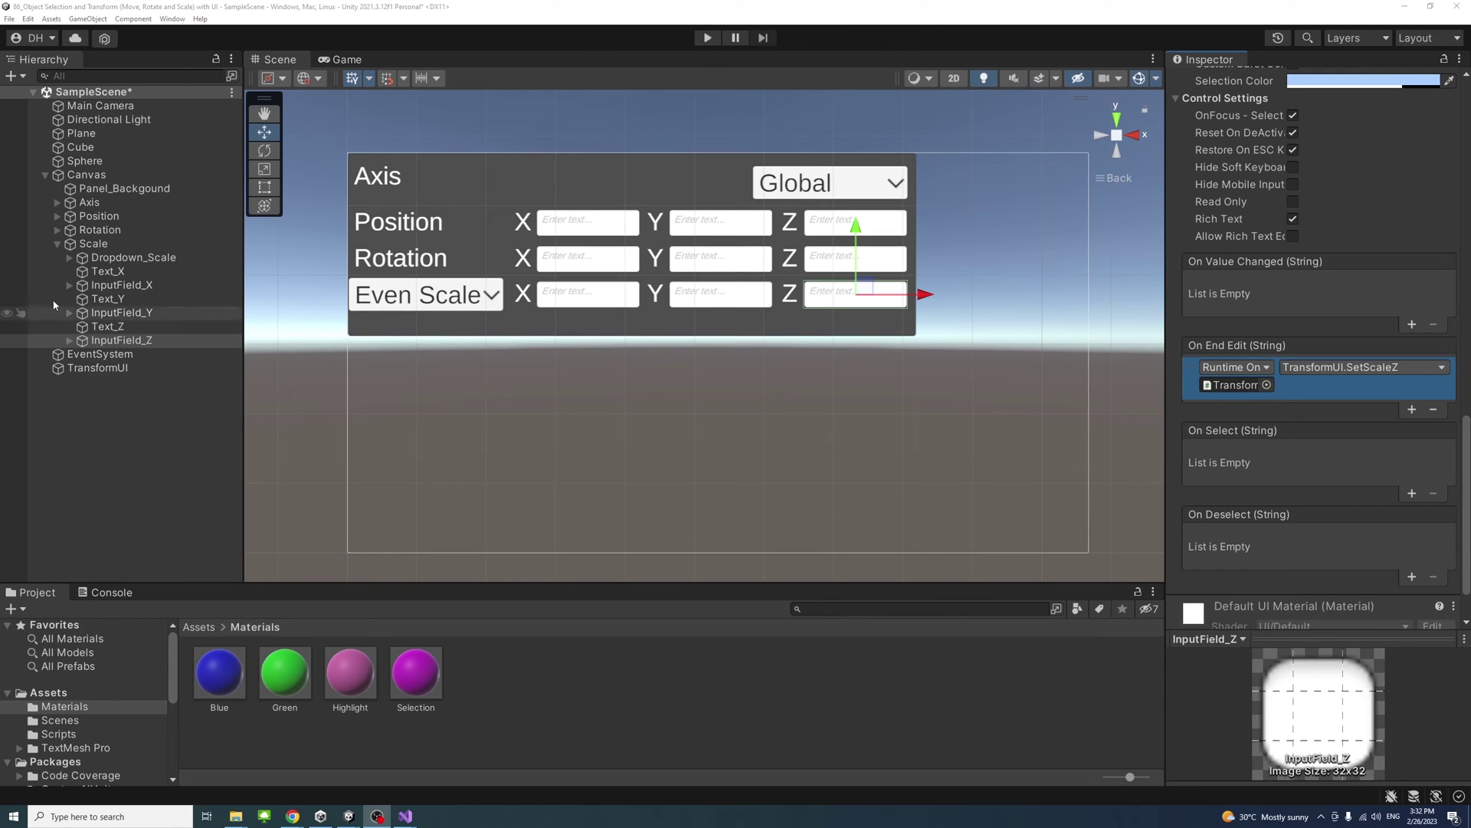
# Make Dropdown_Axis call TransformUI.OnAxisDropDownChange on value change.
pyautogui.click(58, 244)
pyautogui.click(58, 202)
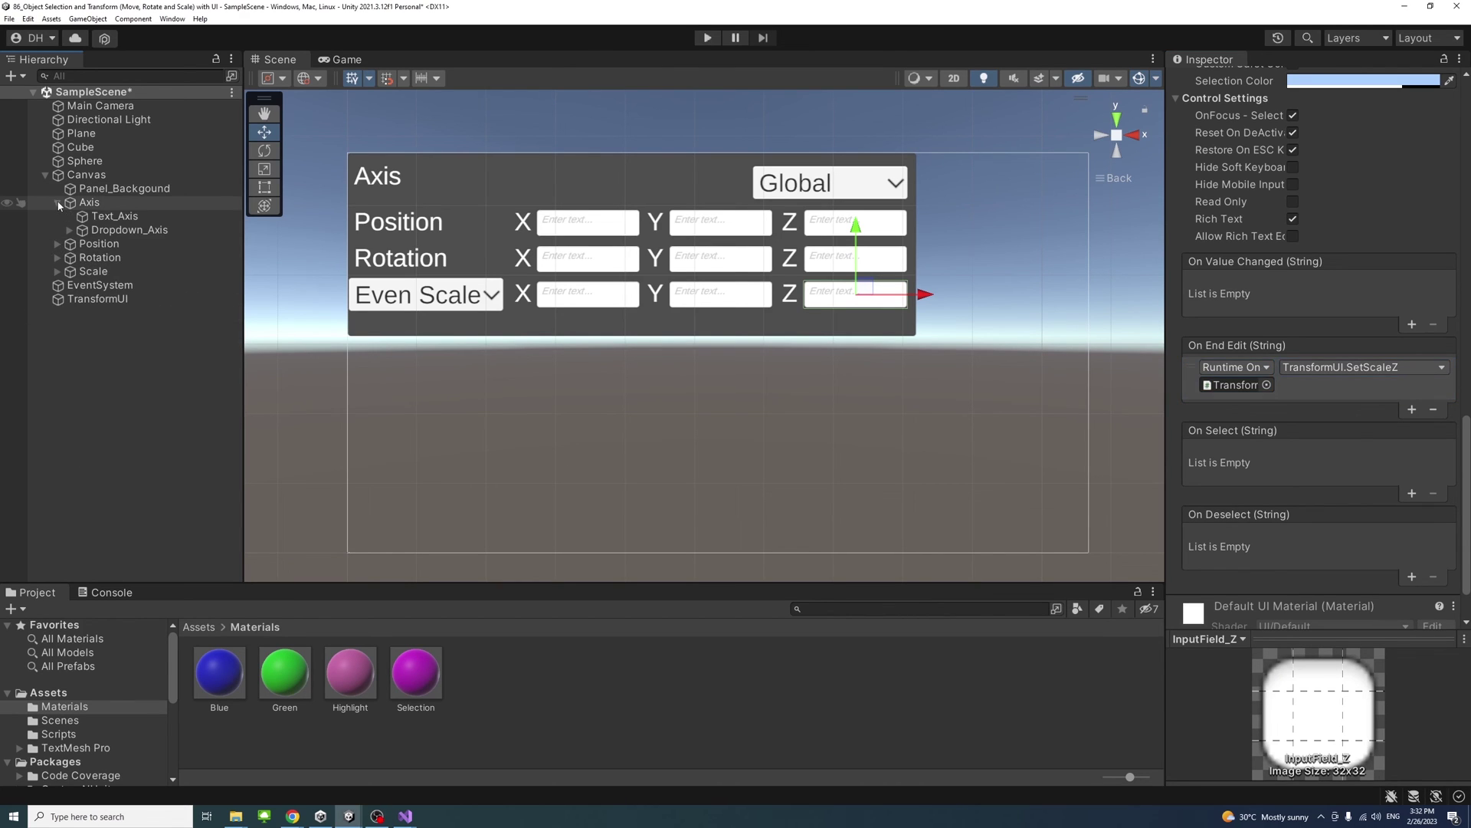
pyautogui.click(128, 230)
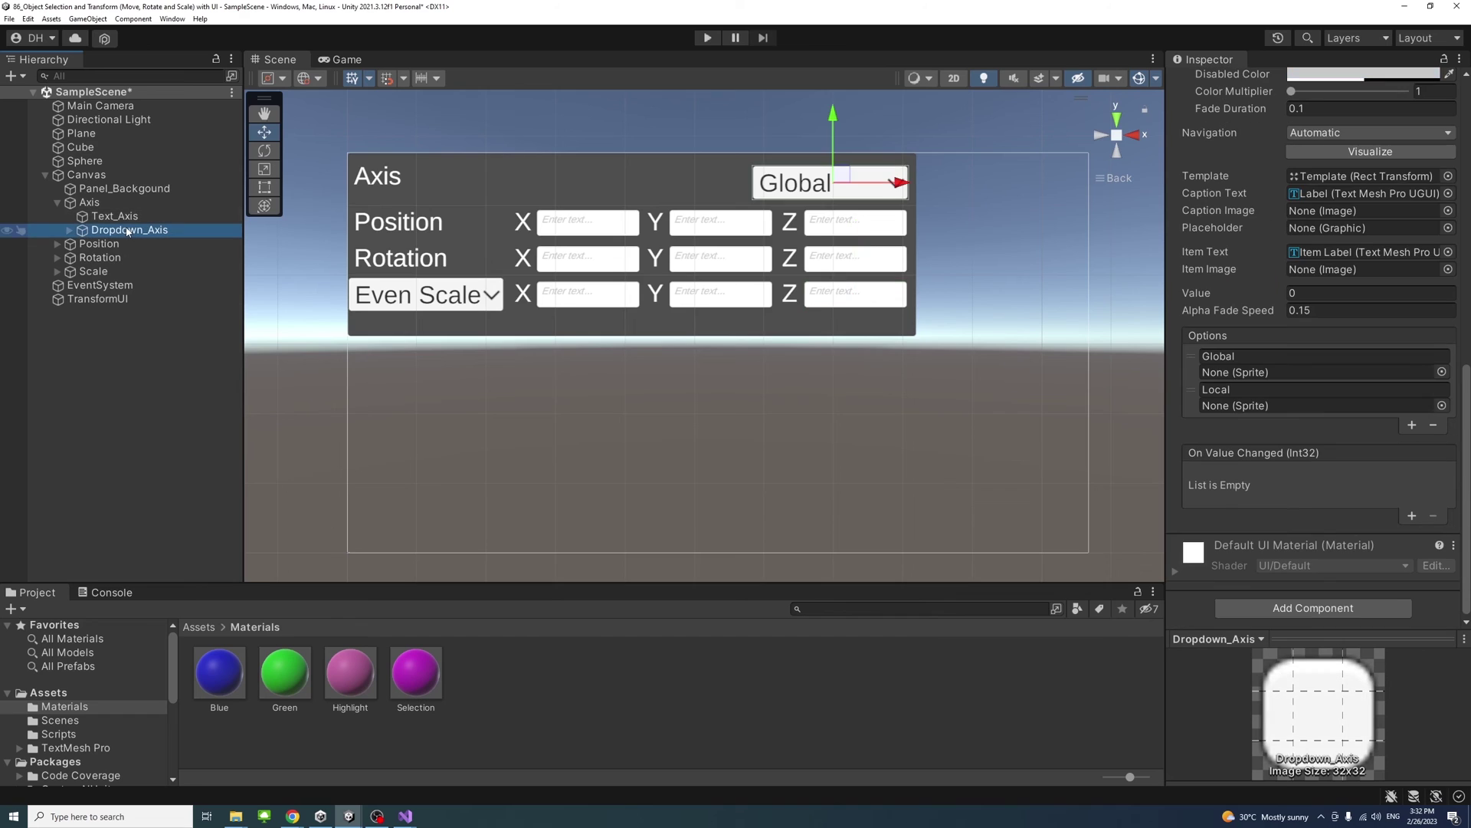
pyautogui.click(1412, 518)
pyautogui.moveTo(97, 298); pyautogui.dragTo(1229, 494)
pyautogui.click(1383, 475)
pyautogui.moveTo(1333, 535)
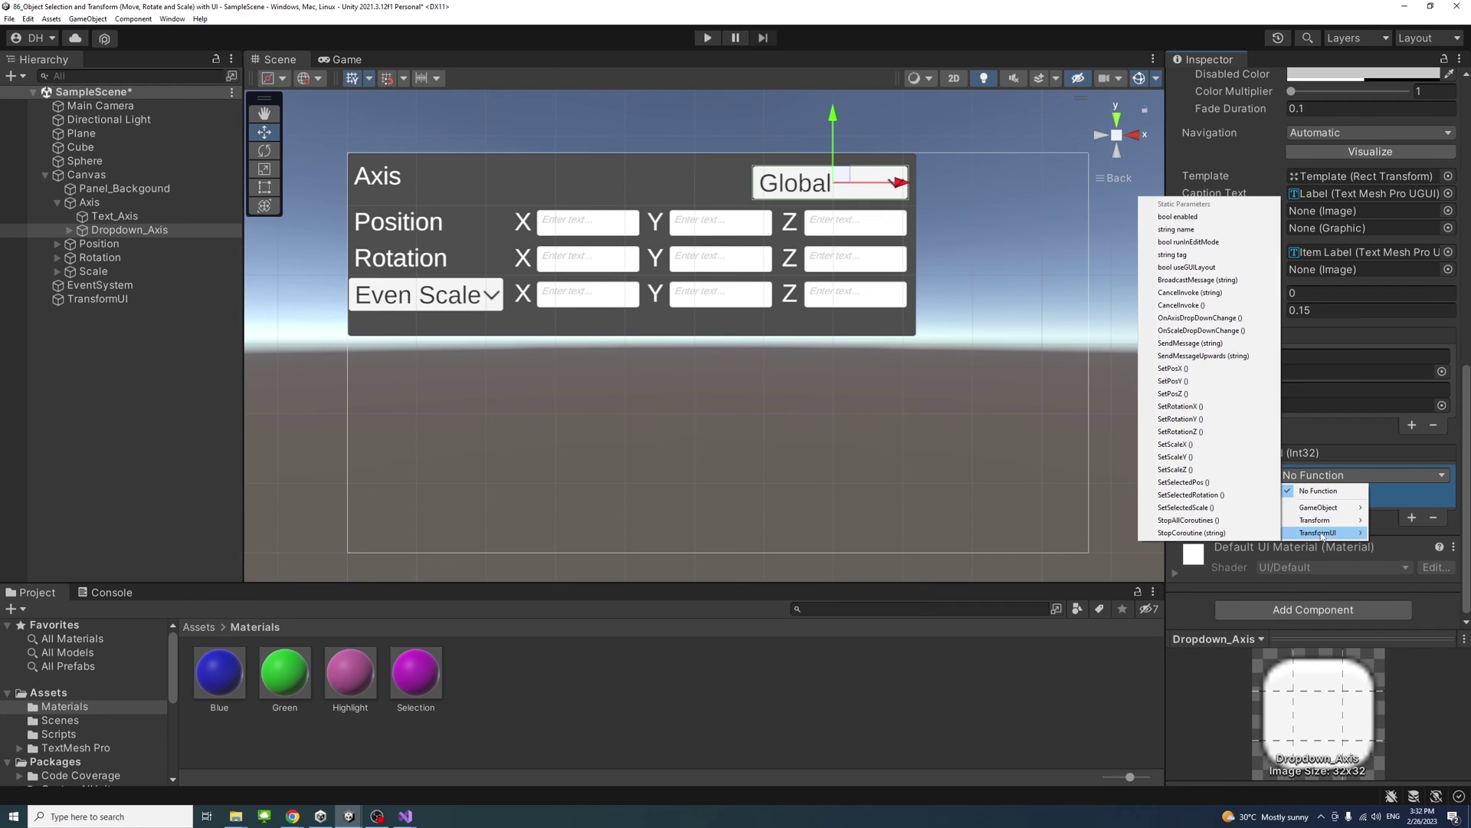
pyautogui.click(1200, 318)
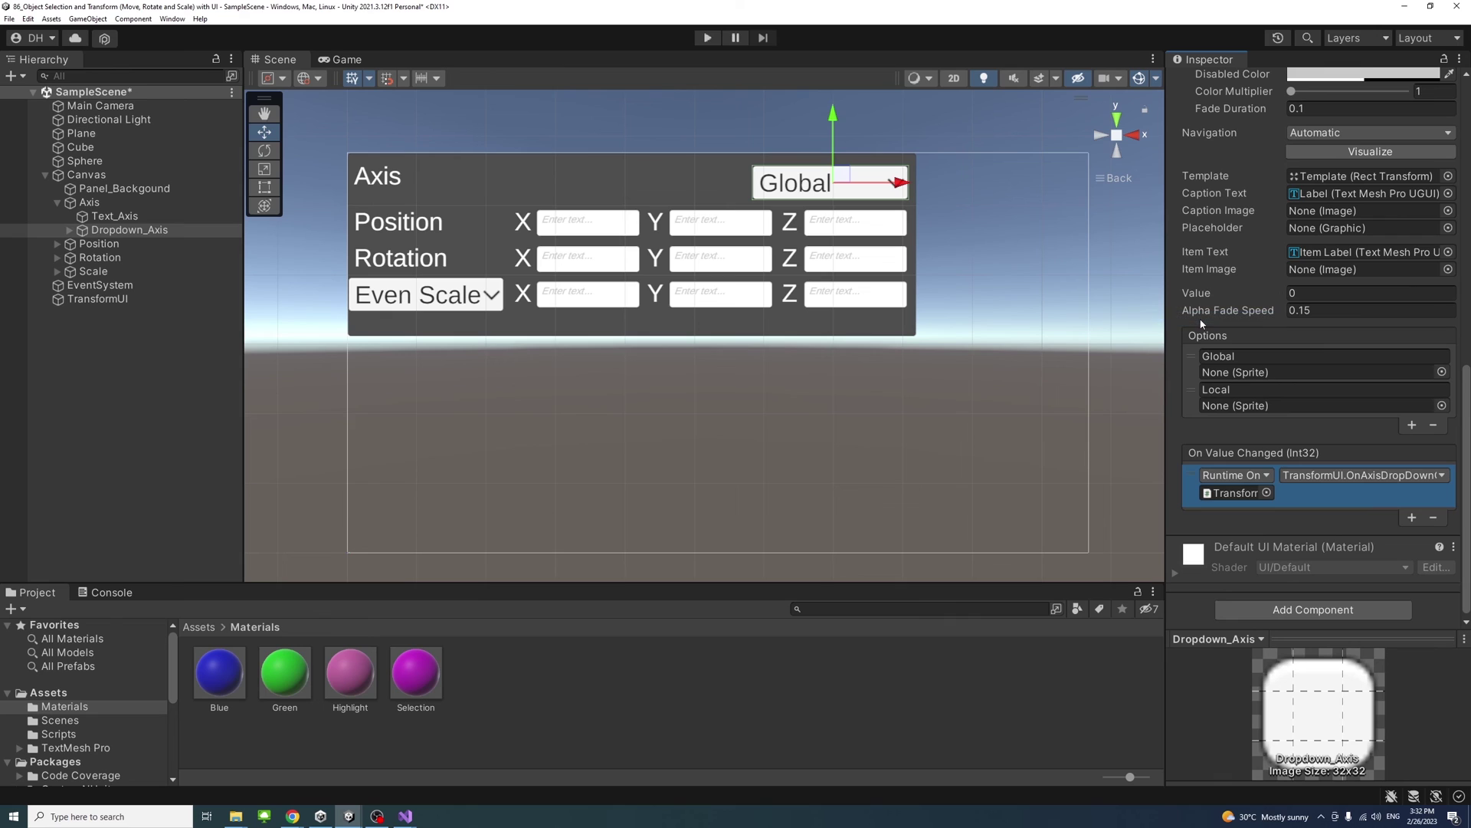
# Make Dropdown_Scale call TransformUI.OnScaleDropDownChange on value change.
pyautogui.click(57, 203)
pyautogui.click(58, 243)
pyautogui.click(119, 259)
pyautogui.click(1412, 515)
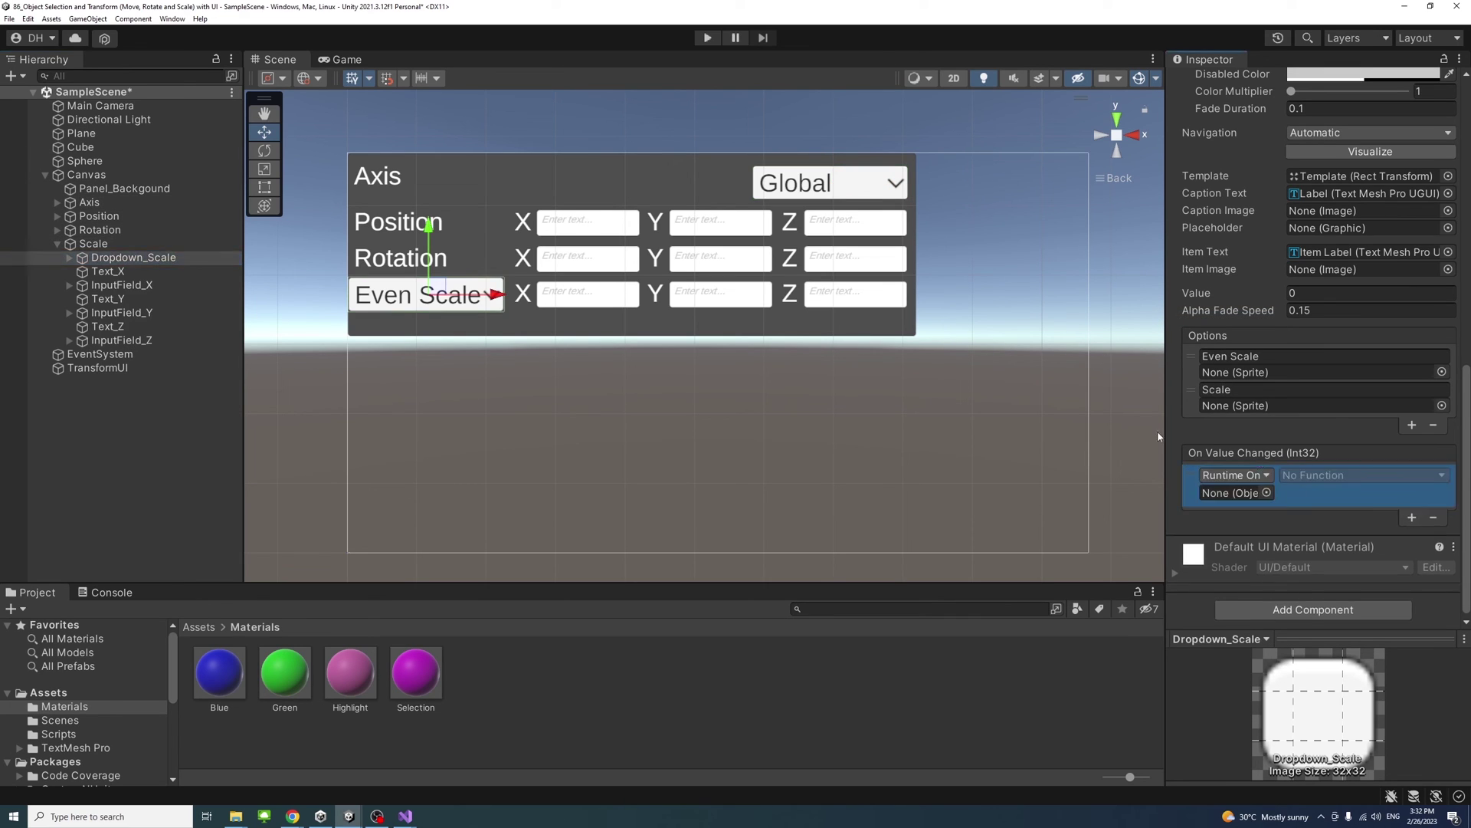
pyautogui.moveTo(98, 367); pyautogui.dragTo(1226, 495)
pyautogui.click(1364, 475)
pyautogui.moveTo(1318, 533)
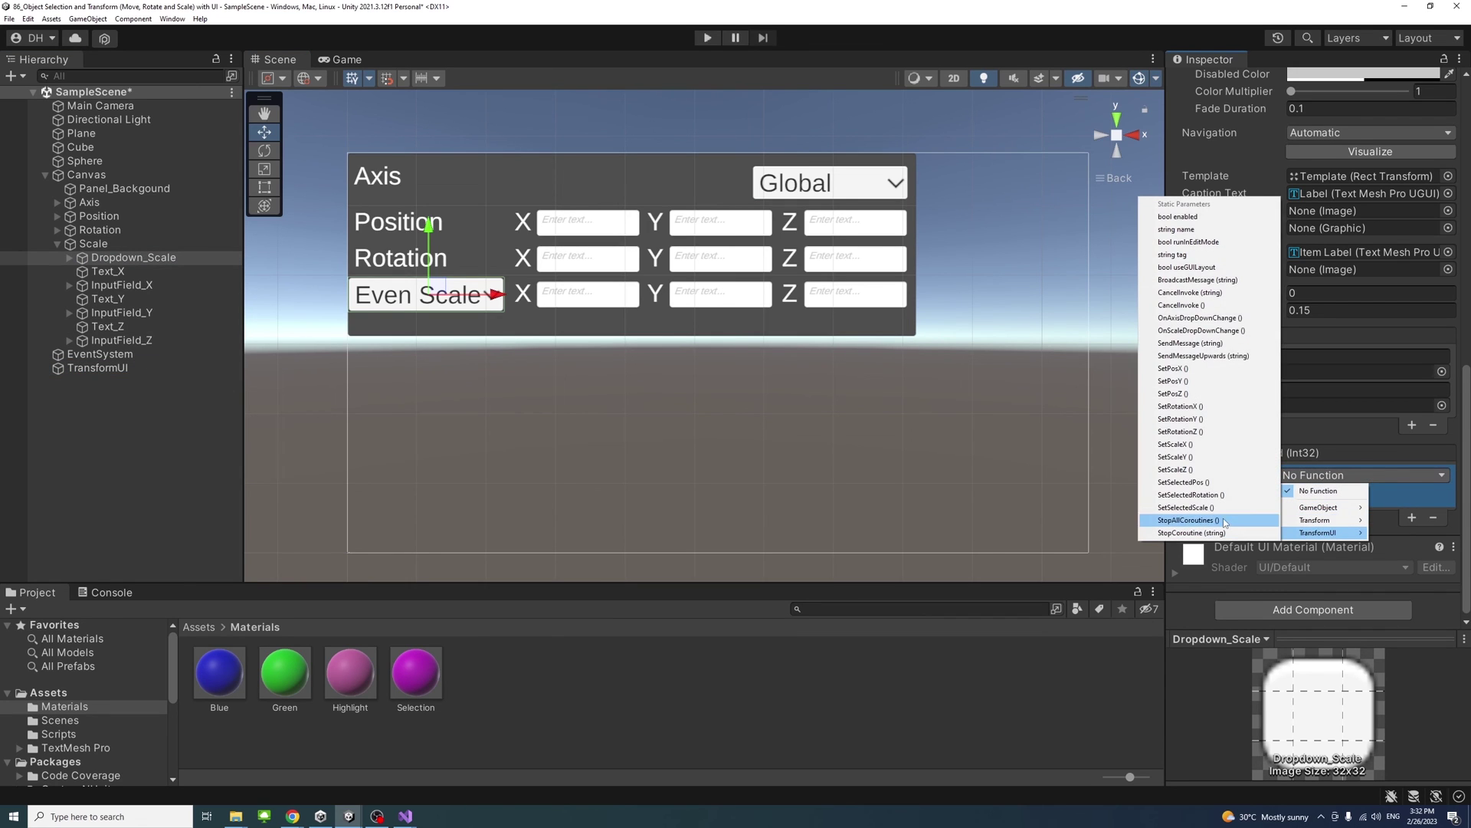
pyautogui.click(1193, 331)
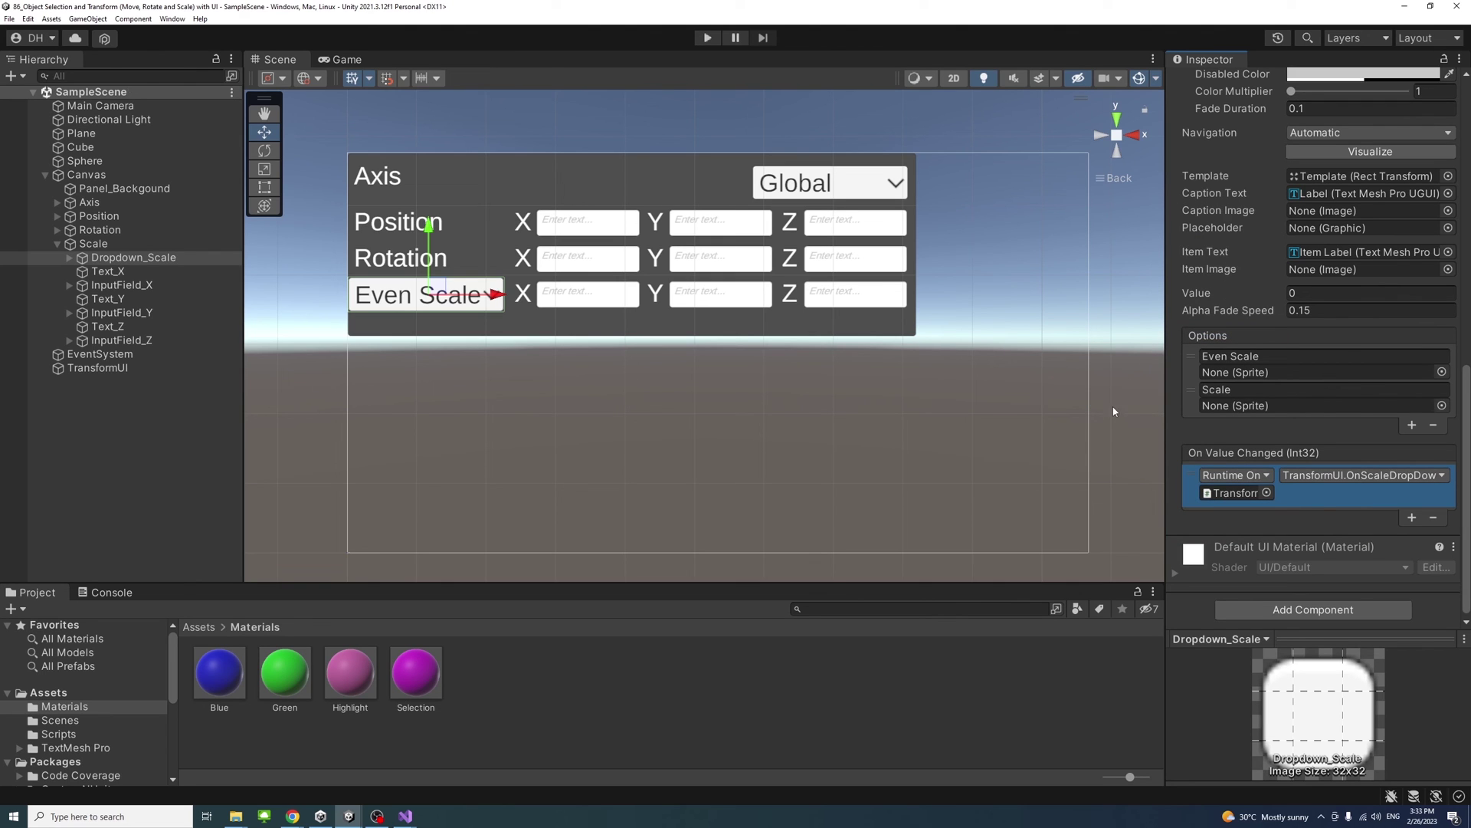
# Run the scene in play mode with the Game view set to Full HD.
pyautogui.click(707, 37)
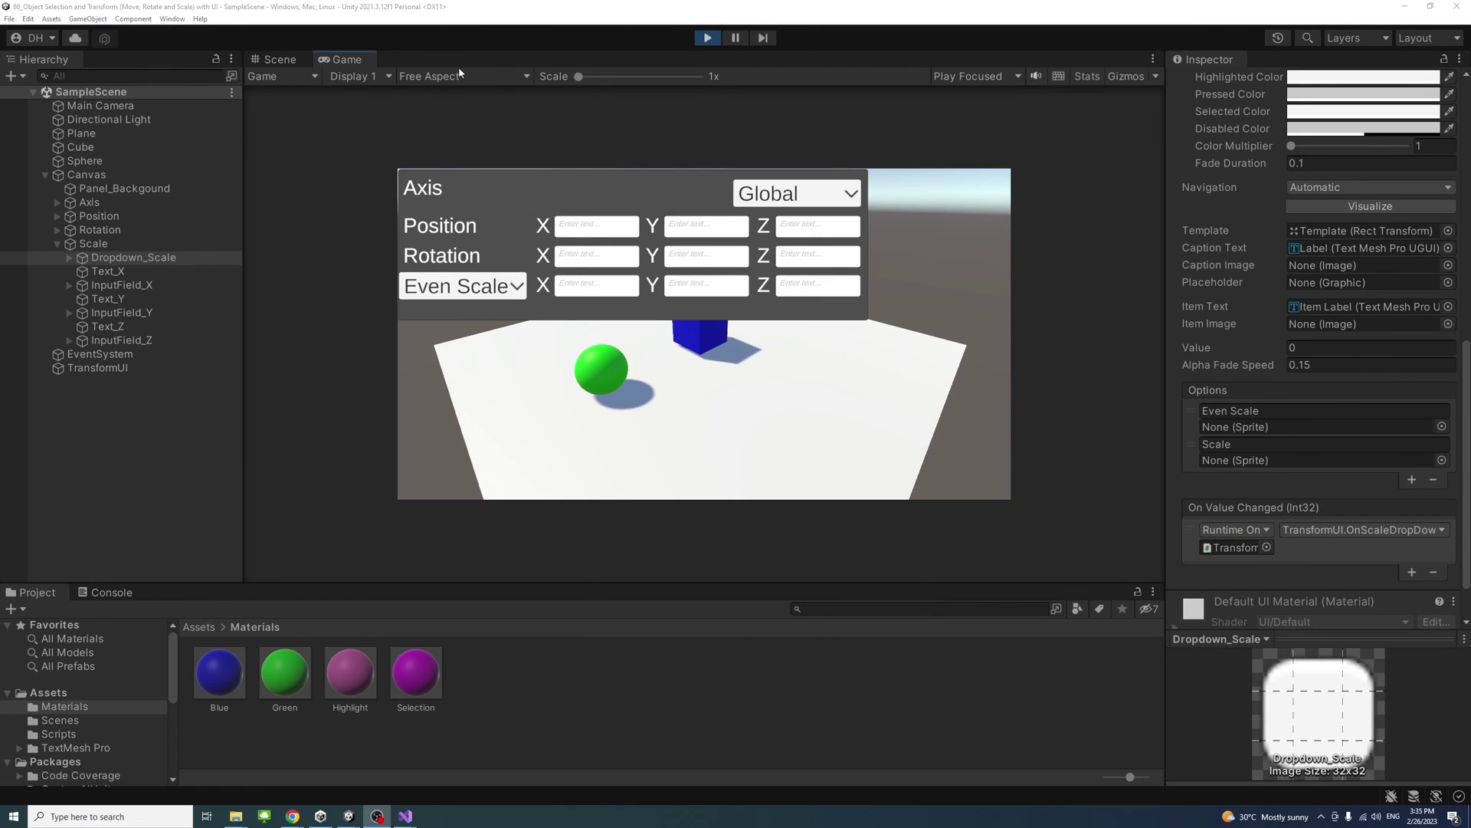
pyautogui.click(461, 75)
pyautogui.click(427, 186)
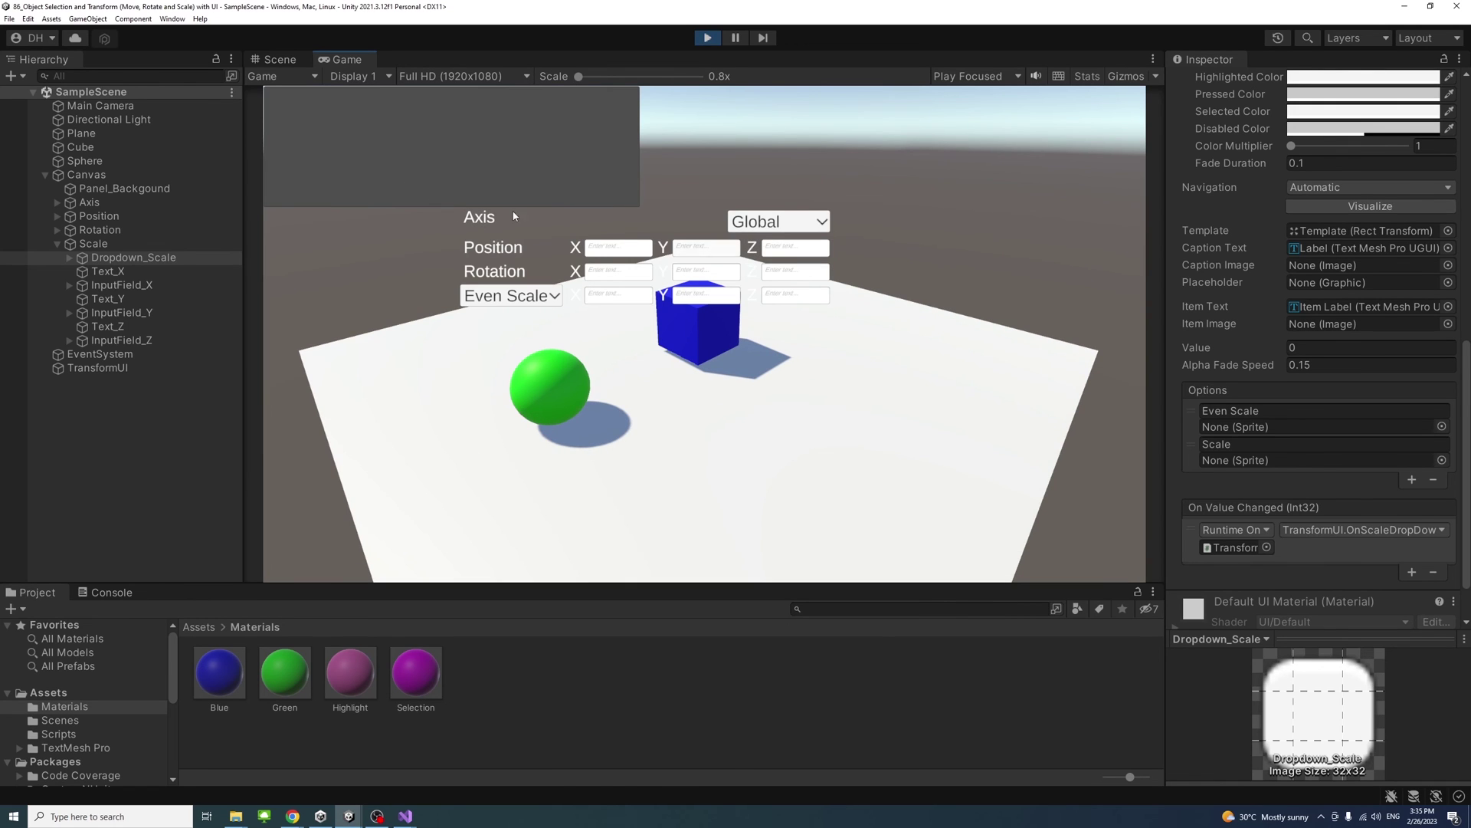
# Move the Axis through Scale rows to the canvas's top-left corner and replay the scene.
pyautogui.click(708, 38)
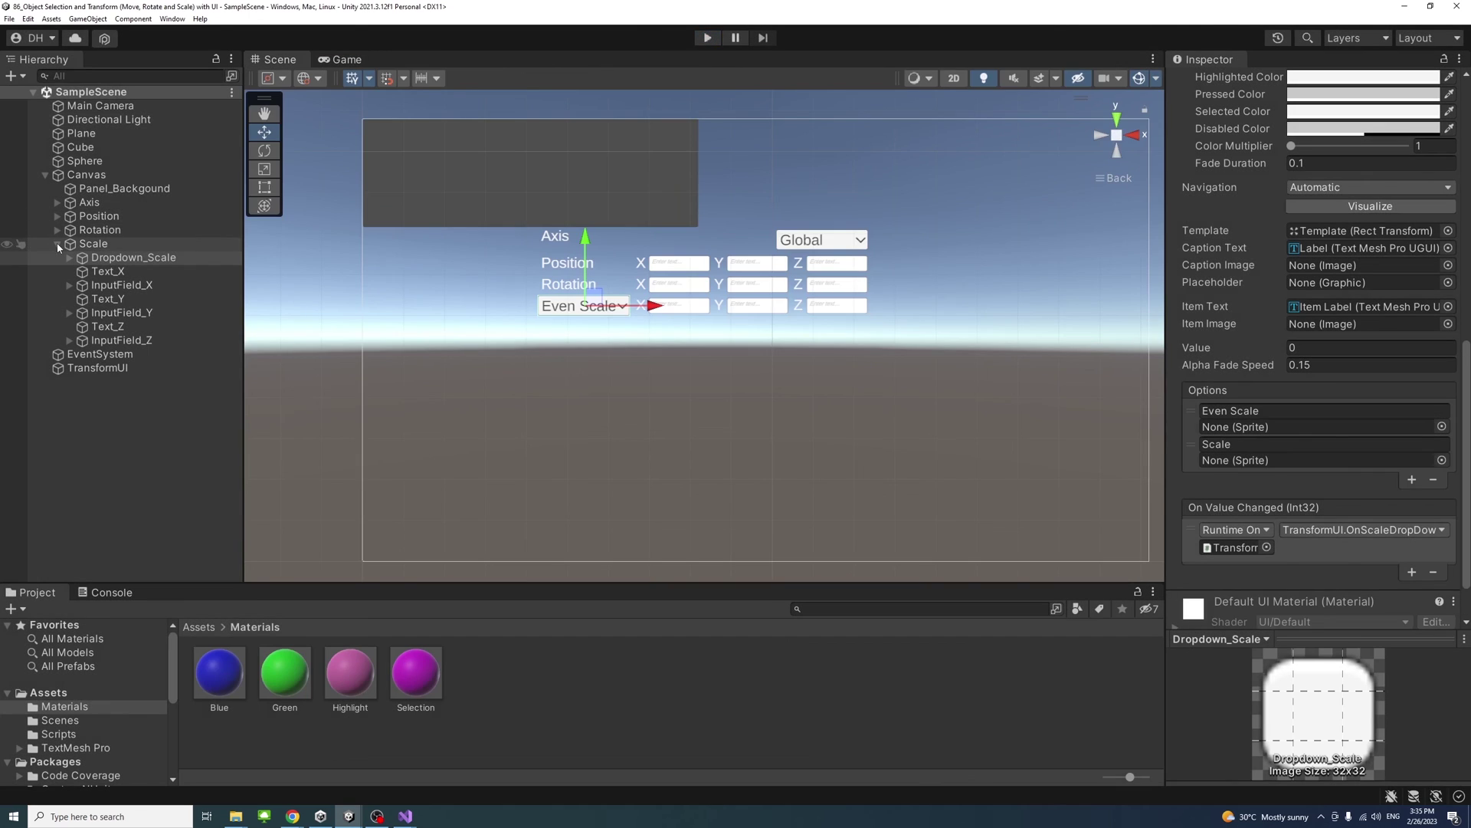
pyautogui.click(89, 202)
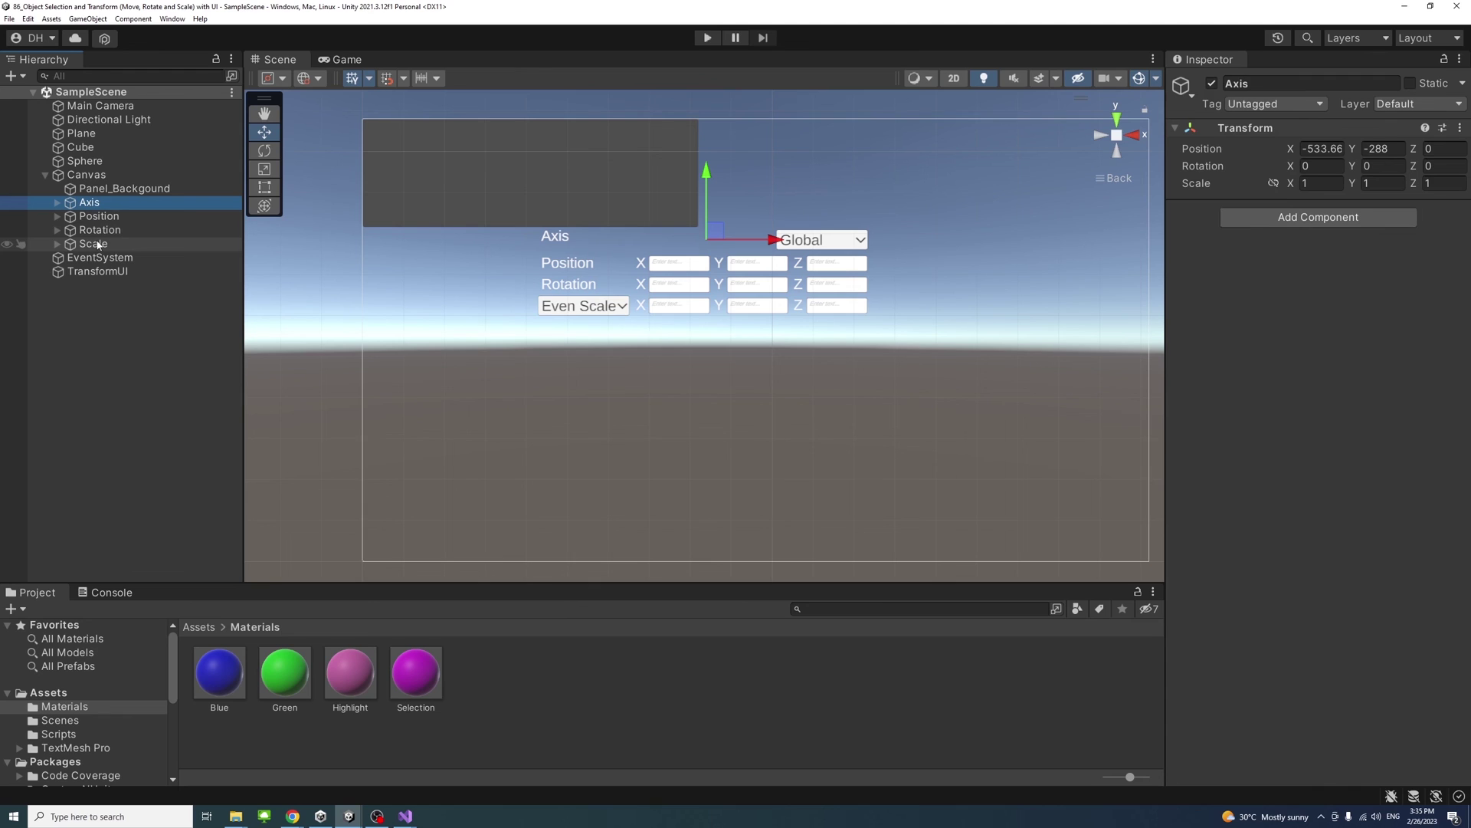
pyautogui.keyDown('shift'); pyautogui.click(93, 243); pyautogui.keyUp('shift')
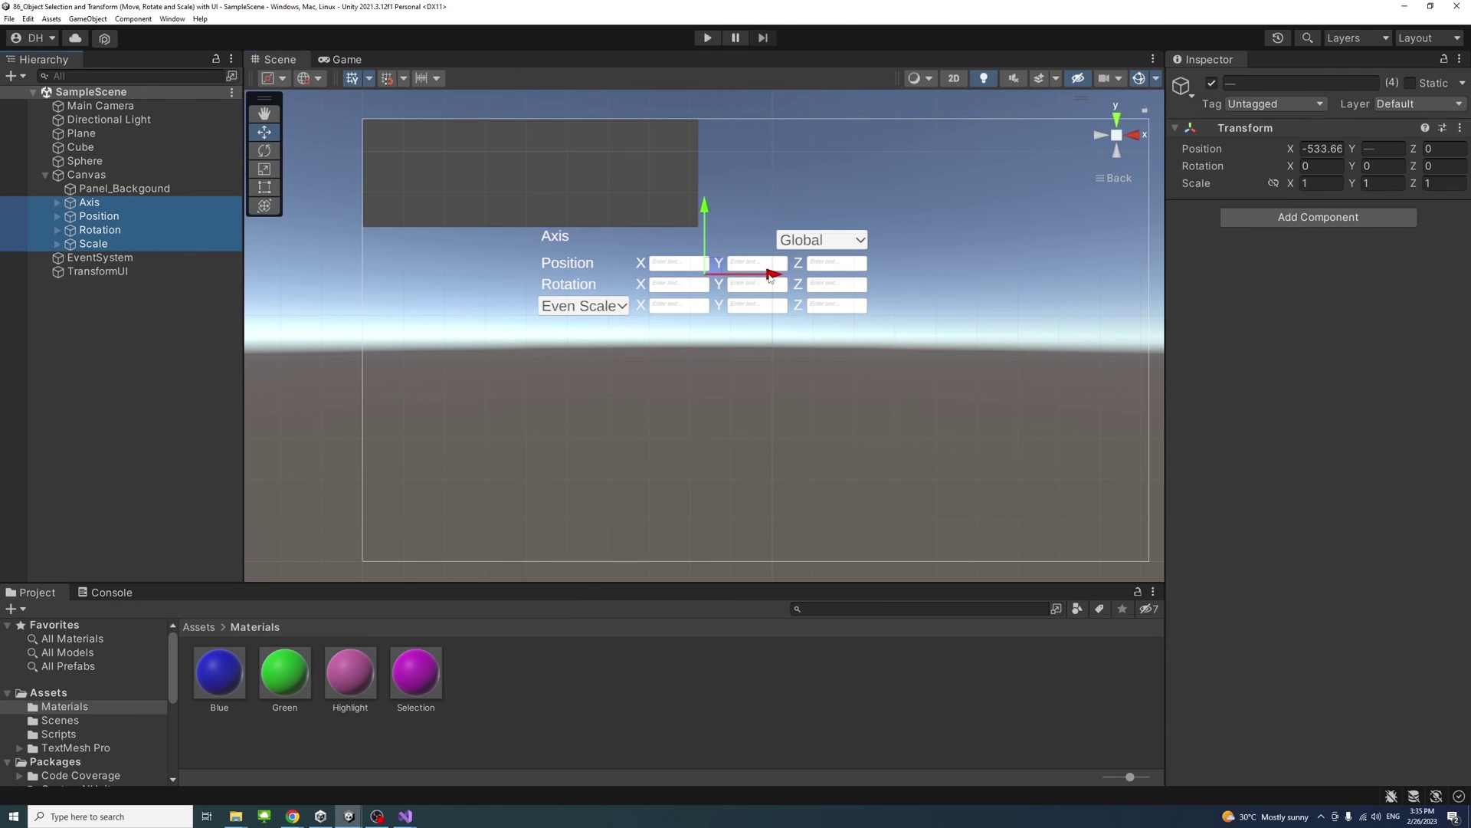
pyautogui.moveTo(770, 276); pyautogui.dragTo(596, 276)
pyautogui.moveTo(538, 210); pyautogui.dragTo(528, 112)
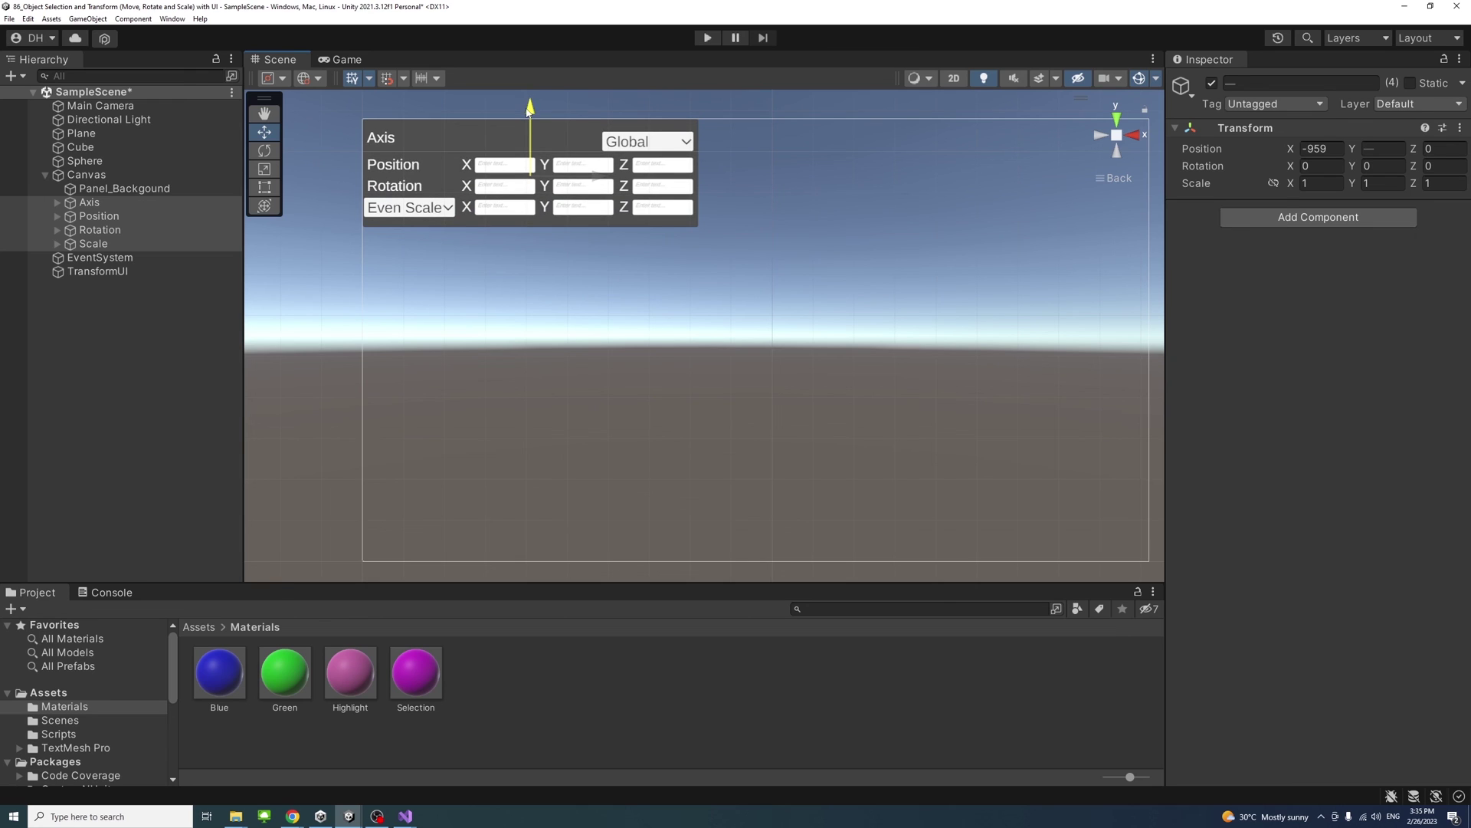
pyautogui.moveTo(595, 178); pyautogui.dragTo(598, 178)
pyautogui.click(707, 38)
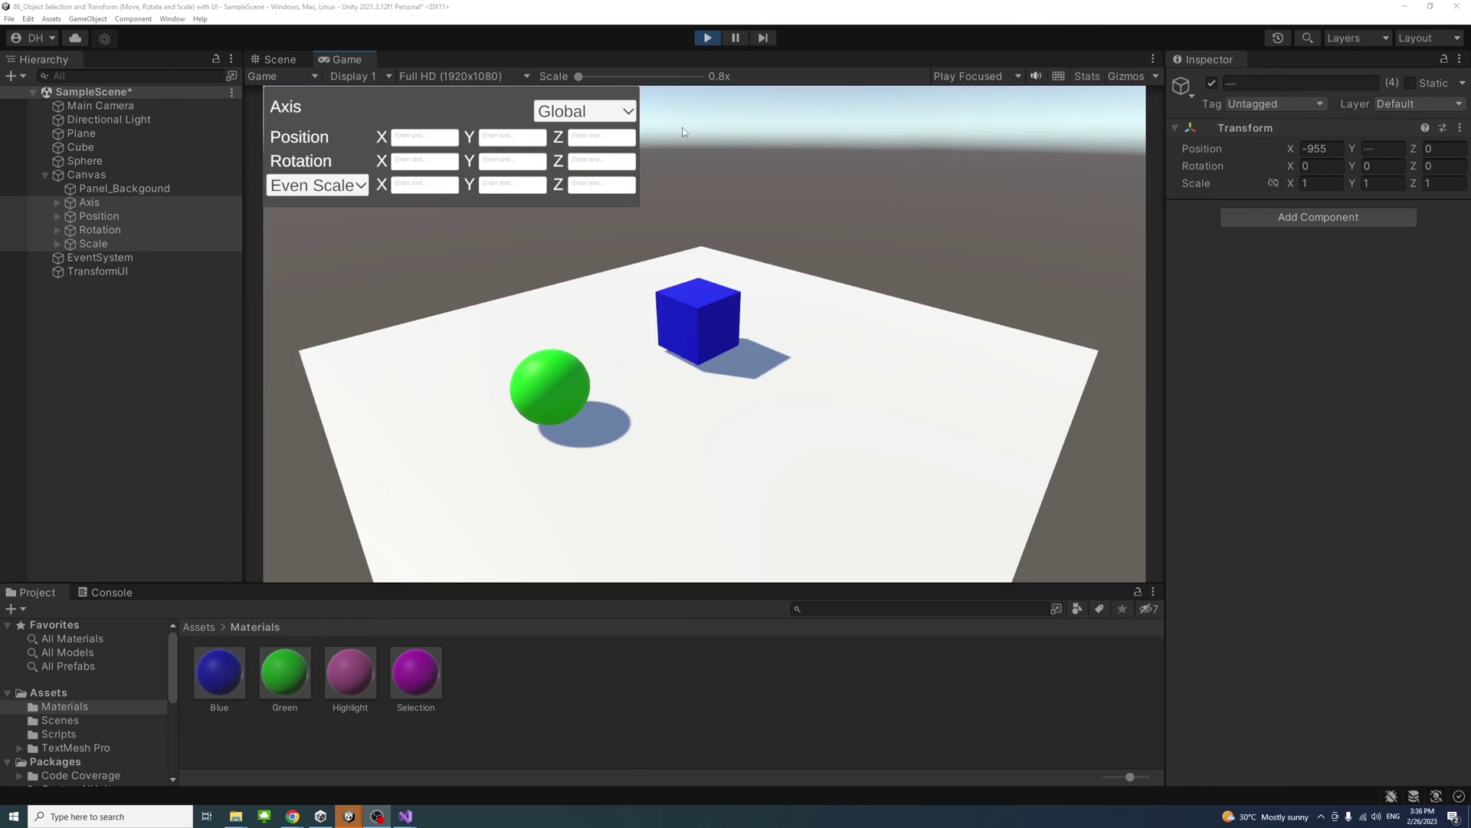
# Select the cube in the running game and set its Position X to 1.
pyautogui.click(698, 321)
pyautogui.click(550, 387)
pyautogui.click(706, 310)
pyautogui.click(421, 139)
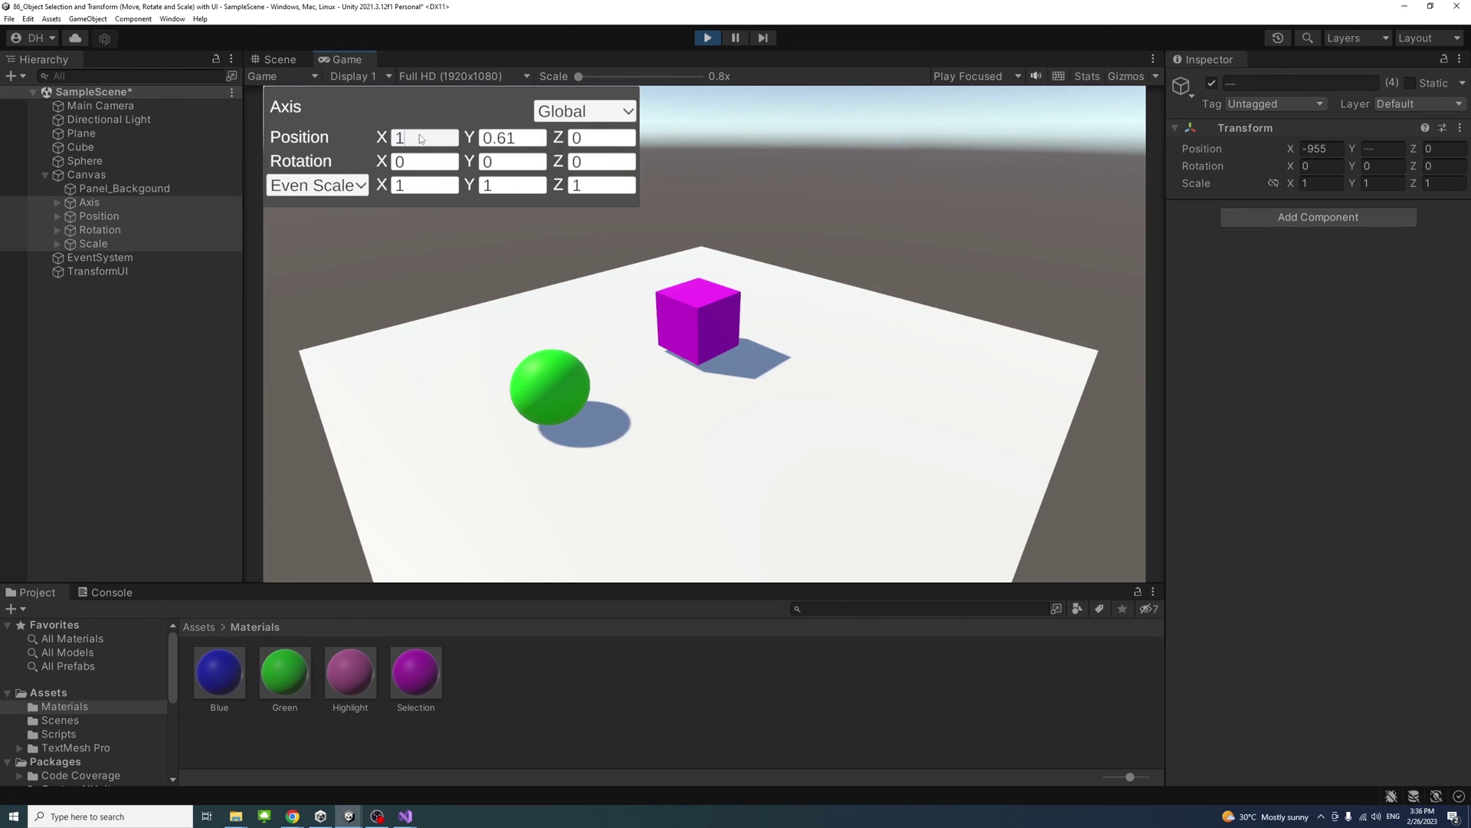
pyautogui.press('Return')
# Rotate the cube to 22, 33, 33 on X, Y and Z.
pyautogui.click(419, 168)
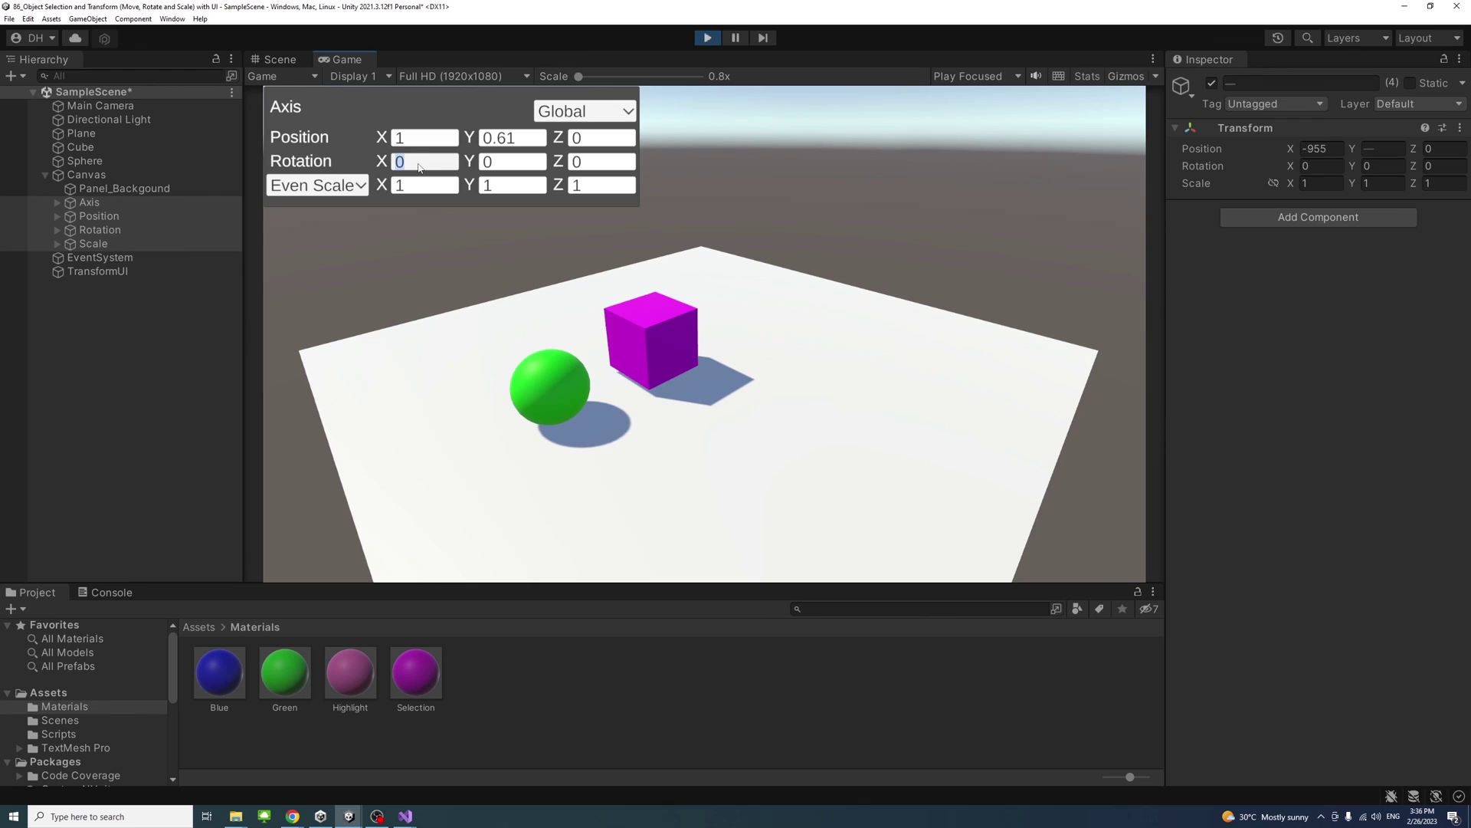
pyautogui.write('22')
pyautogui.press('Tab')
pyautogui.write('33')
pyautogui.press('Tab')
pyautogui.write('33')
pyautogui.press('Tab')
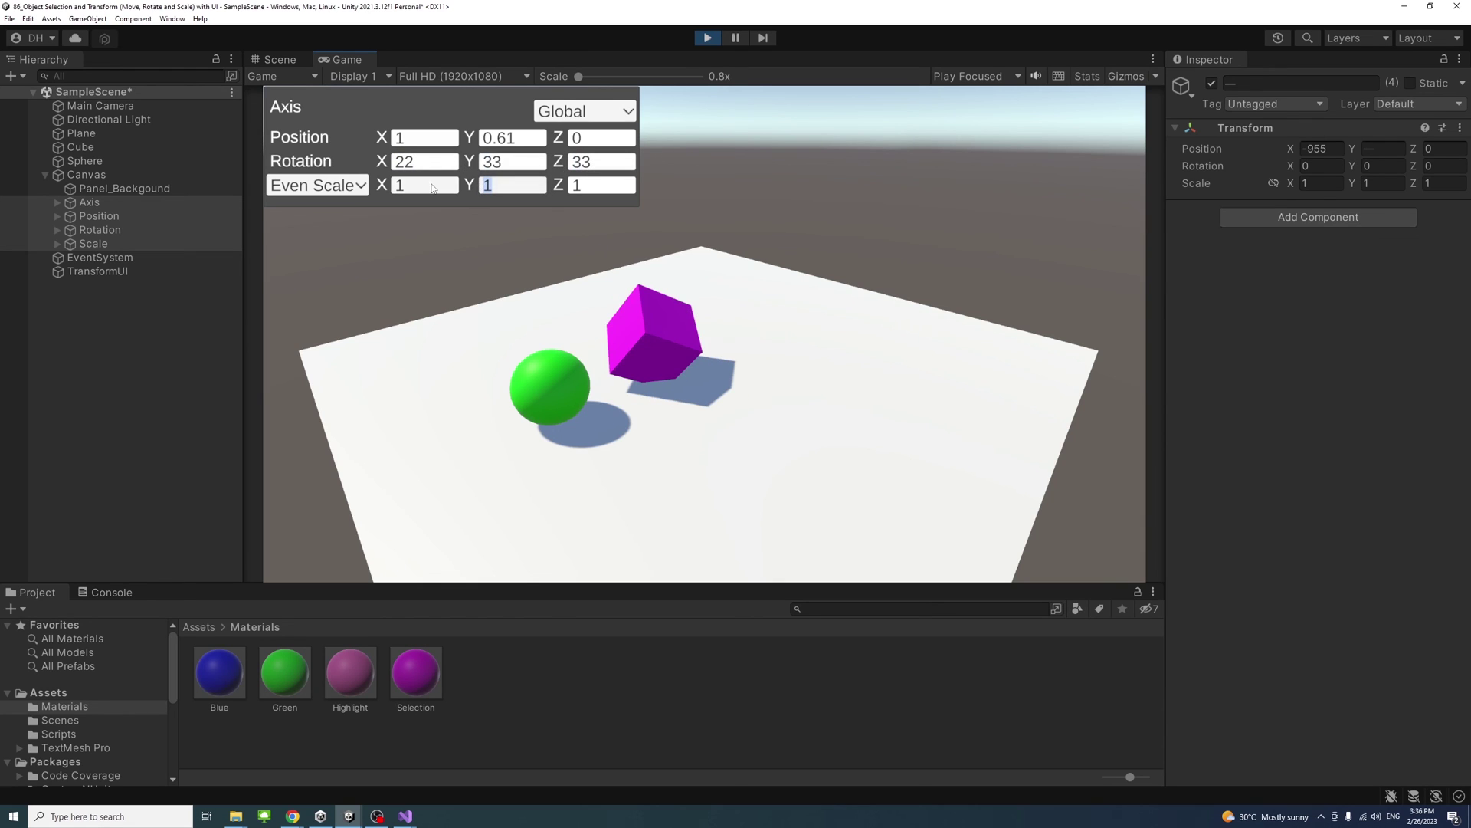
# Scale the cube evenly to 2, back to 1, then switch to per-axis Scale with X at 2.
pyautogui.click(433, 189)
pyautogui.write('2')
pyautogui.press('Return')
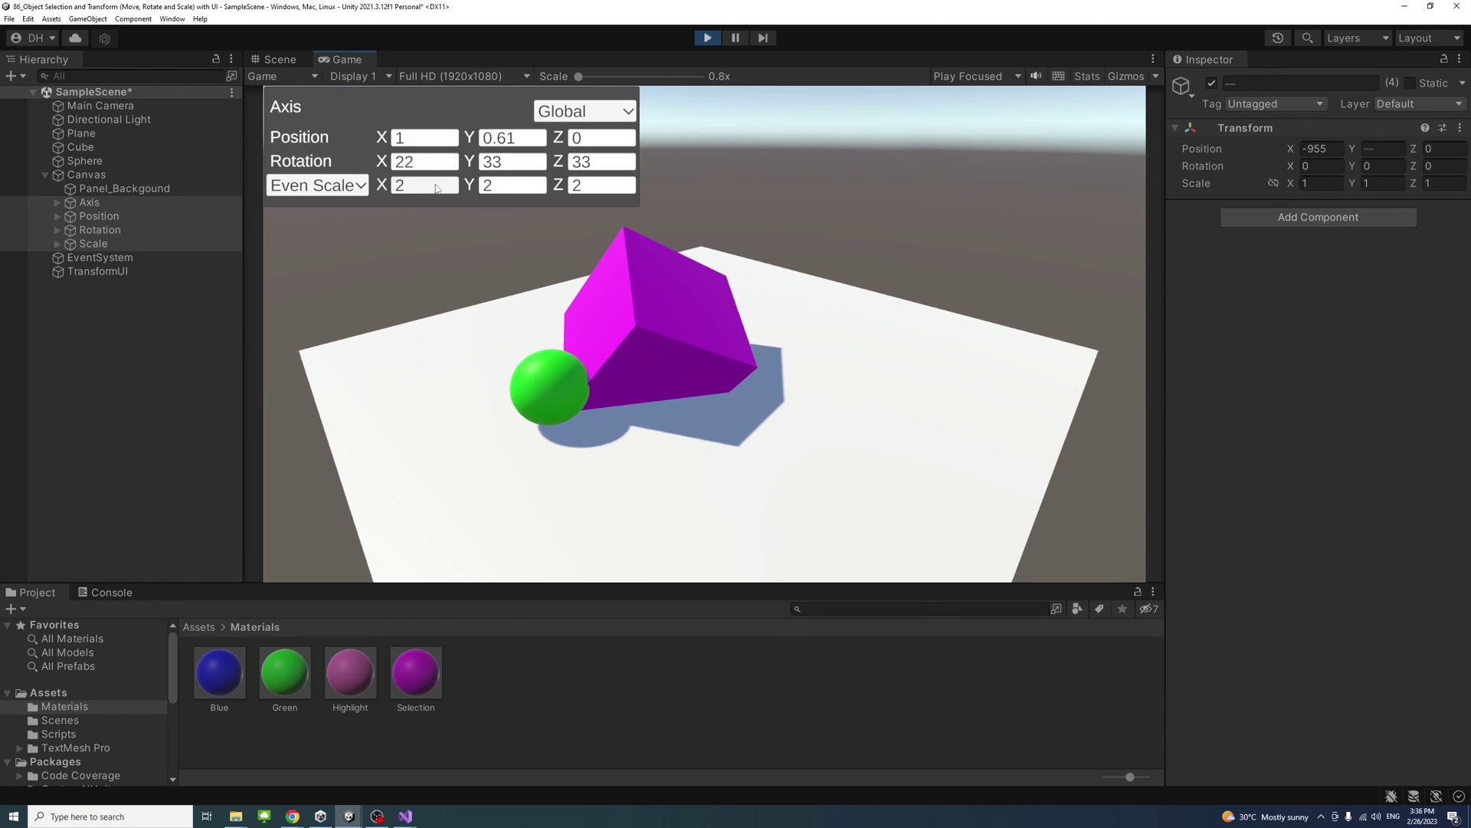
pyautogui.click(437, 188)
pyautogui.write('1')
pyautogui.click(347, 181)
pyautogui.click(321, 223)
pyautogui.click(416, 188)
pyautogui.press('Return')
# Switch the axis space to Local and move the cube along local X to 5, then -95.
pyautogui.click(585, 111)
pyautogui.click(564, 154)
pyautogui.click(427, 138)
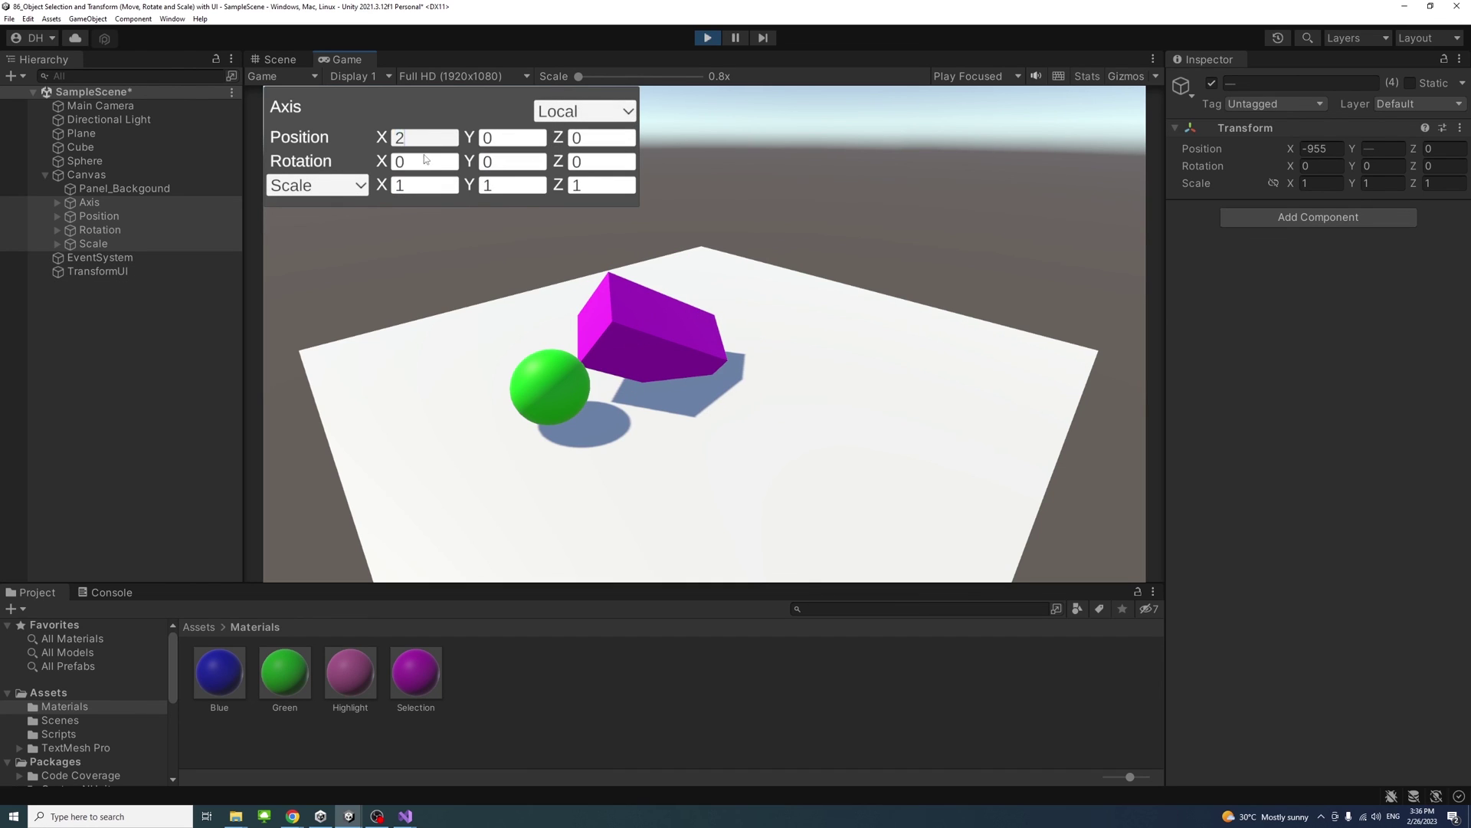
pyautogui.write('5')
pyautogui.press('Return')
pyautogui.click(429, 143)
pyautogui.write('-95')
pyautogui.press('Return')
# Stretch the cube to Scale X 2 and Scale Y 2.
pyautogui.click(422, 187)
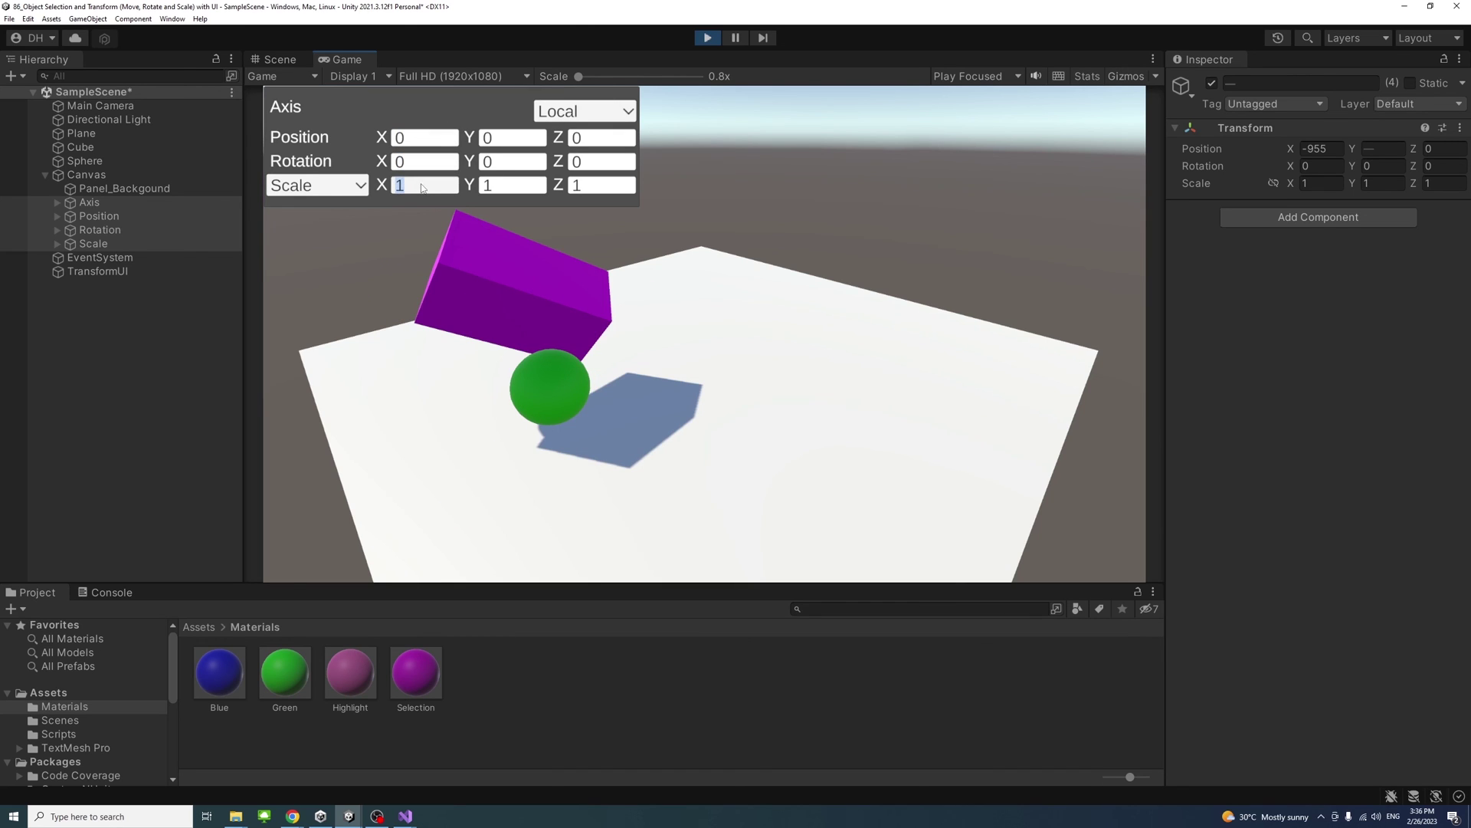
pyautogui.write('2')
pyautogui.click(525, 187)
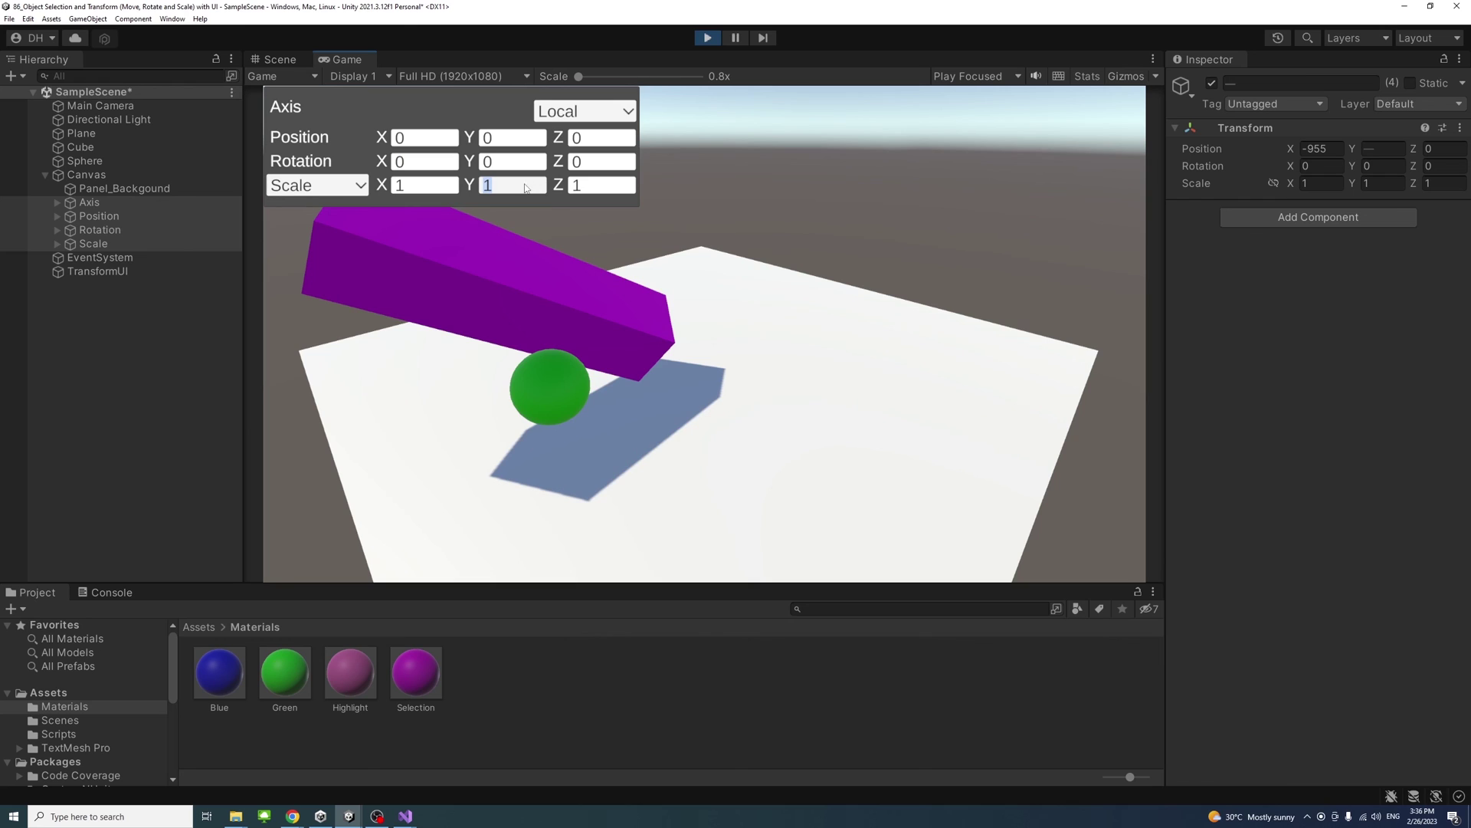
pyautogui.write('2')
pyautogui.press('Return')
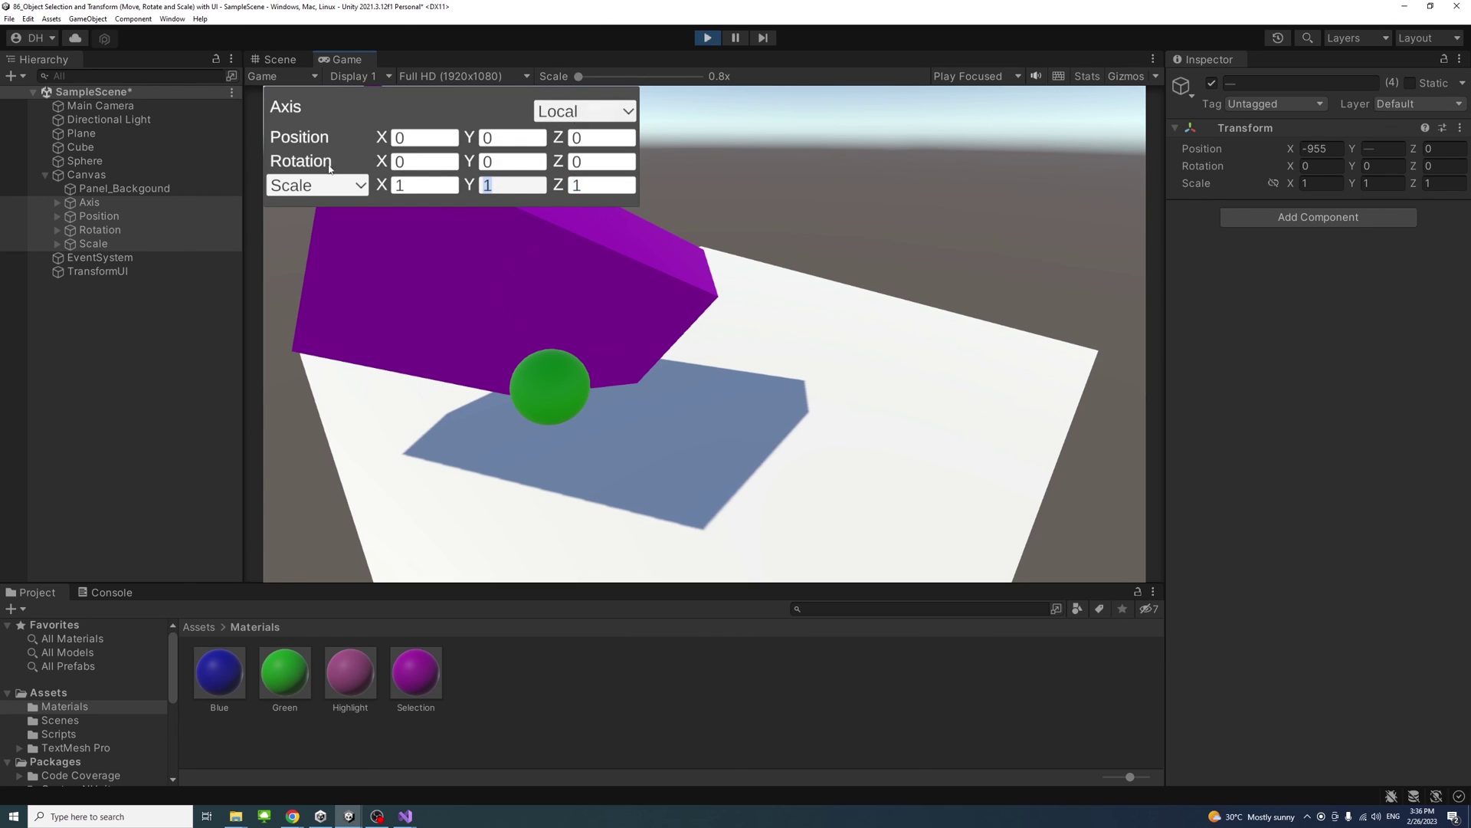
# Switch the axis space back to Global and reset Scale X and Y to 1.
pyautogui.click(585, 112)
pyautogui.click(571, 141)
pyautogui.click(424, 188)
pyautogui.write('1')
pyautogui.press('Return')
pyautogui.click(509, 184)
pyautogui.write('1')
pyautogui.press('Return')
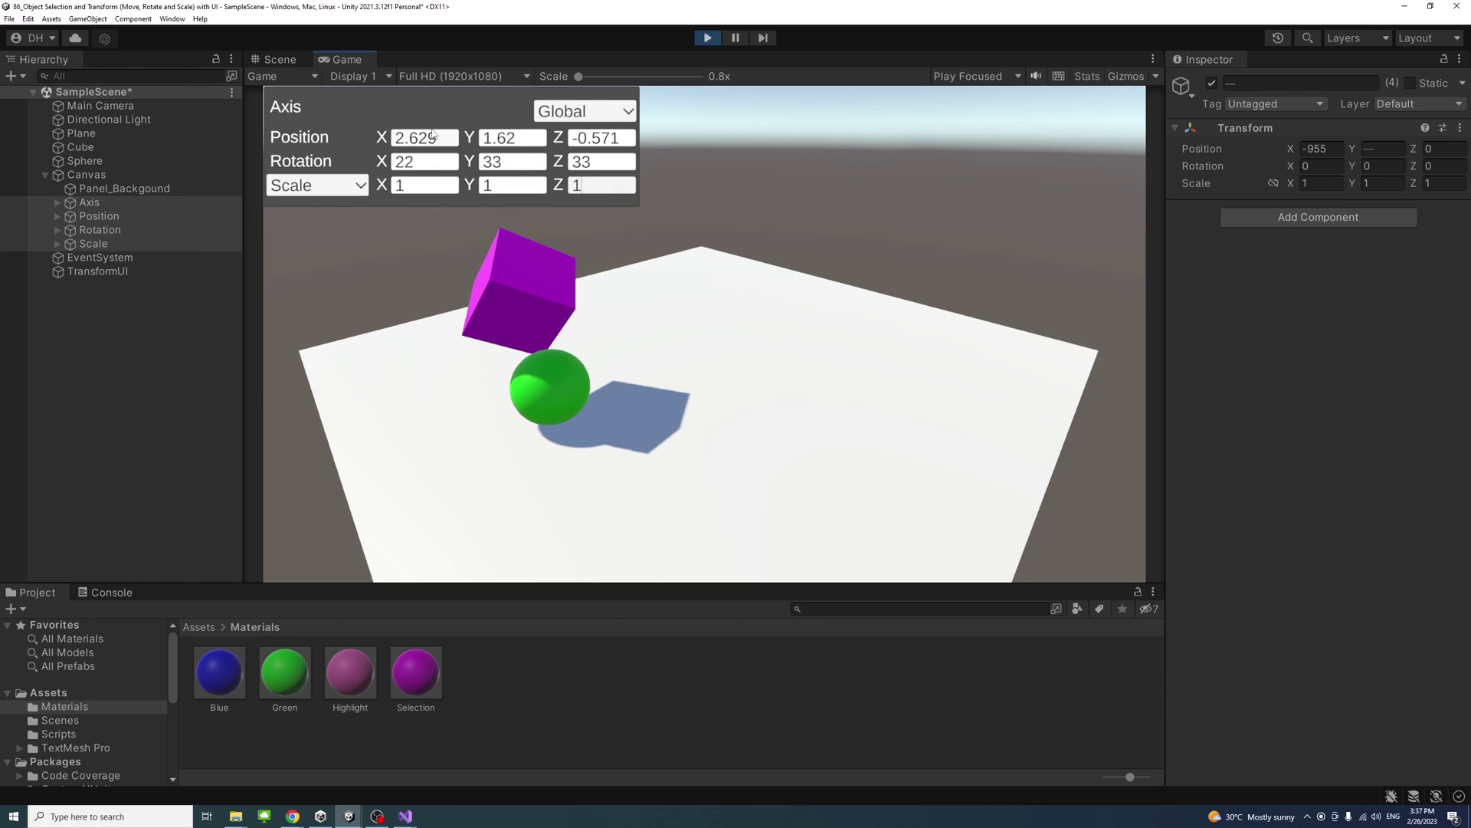
# Reset the cube's Position X, Y and Z to 0.
pyautogui.click(430, 136)
pyautogui.write('0')
pyautogui.press('Return')
pyautogui.click(511, 137)
pyautogui.write('0')
pyautogui.press('Return')
pyautogui.click(591, 138)
pyautogui.write('0')
pyautogui.press('Return')
# Reset the cube's Rotation Z, Y and X to 0.
pyautogui.click(590, 161)
pyautogui.write('0')
pyautogui.press('Return')
pyautogui.click(511, 161)
pyautogui.write('0')
pyautogui.press('Return')
pyautogui.click(423, 161)
pyautogui.write('090')
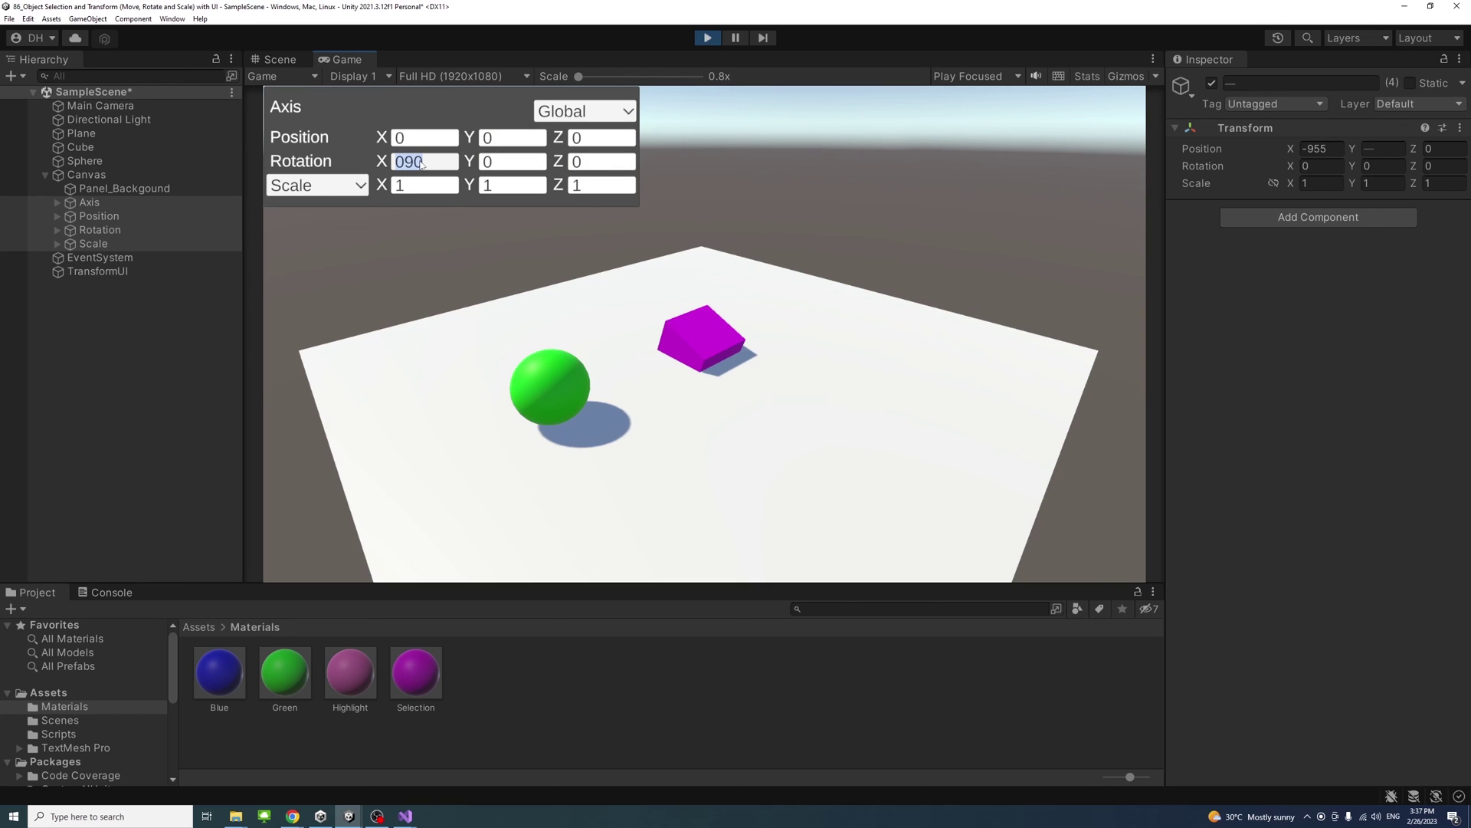
pyautogui.press('BackSpace')
pyautogui.press('Return')
pyautogui.click(512, 161)
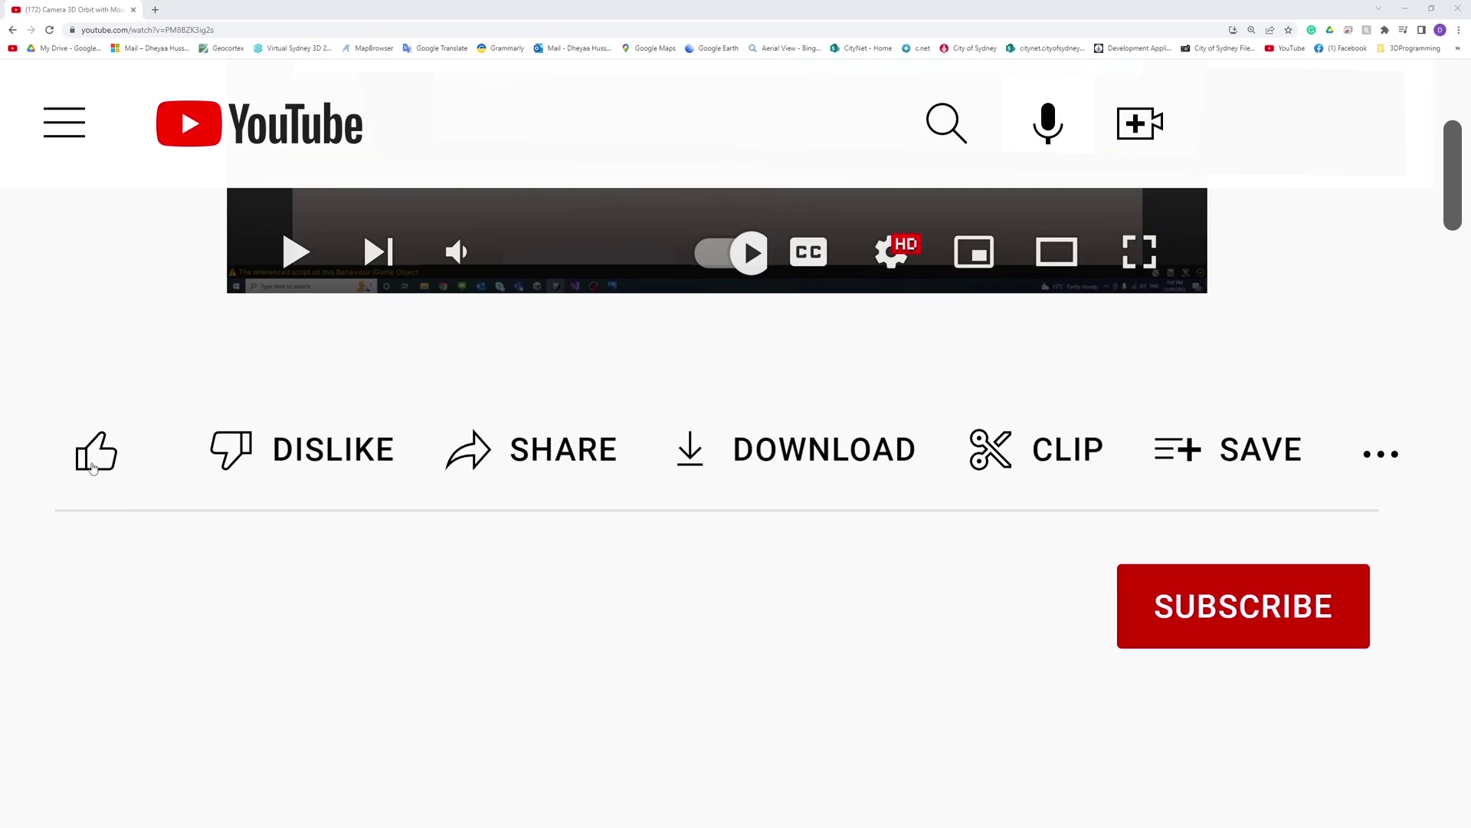
# Like the YouTube video, subscribe to the channel and turn on its notifications.
pyautogui.click(93, 460)
pyautogui.click(1195, 608)
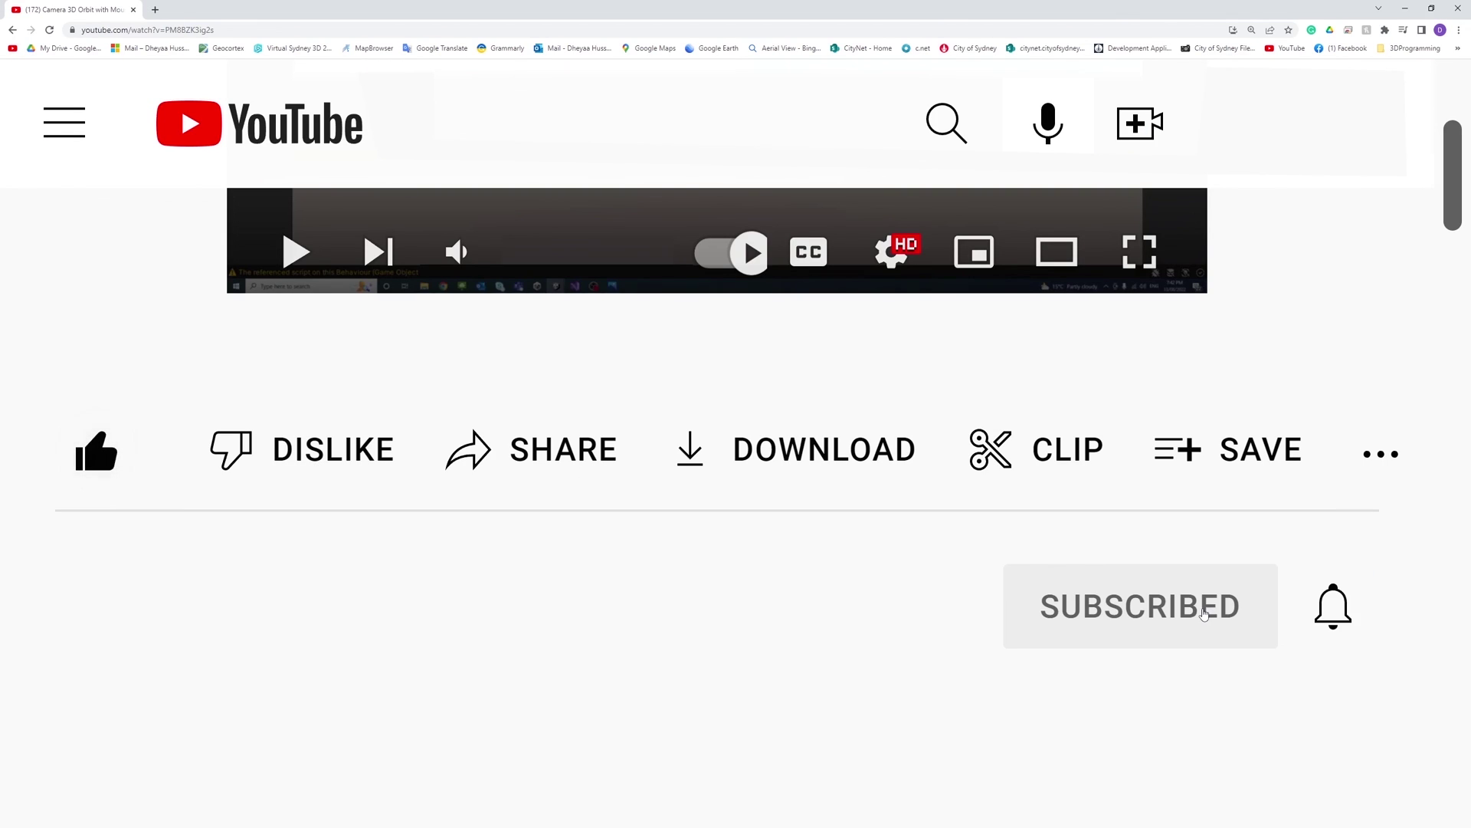
pyautogui.click(1333, 605)
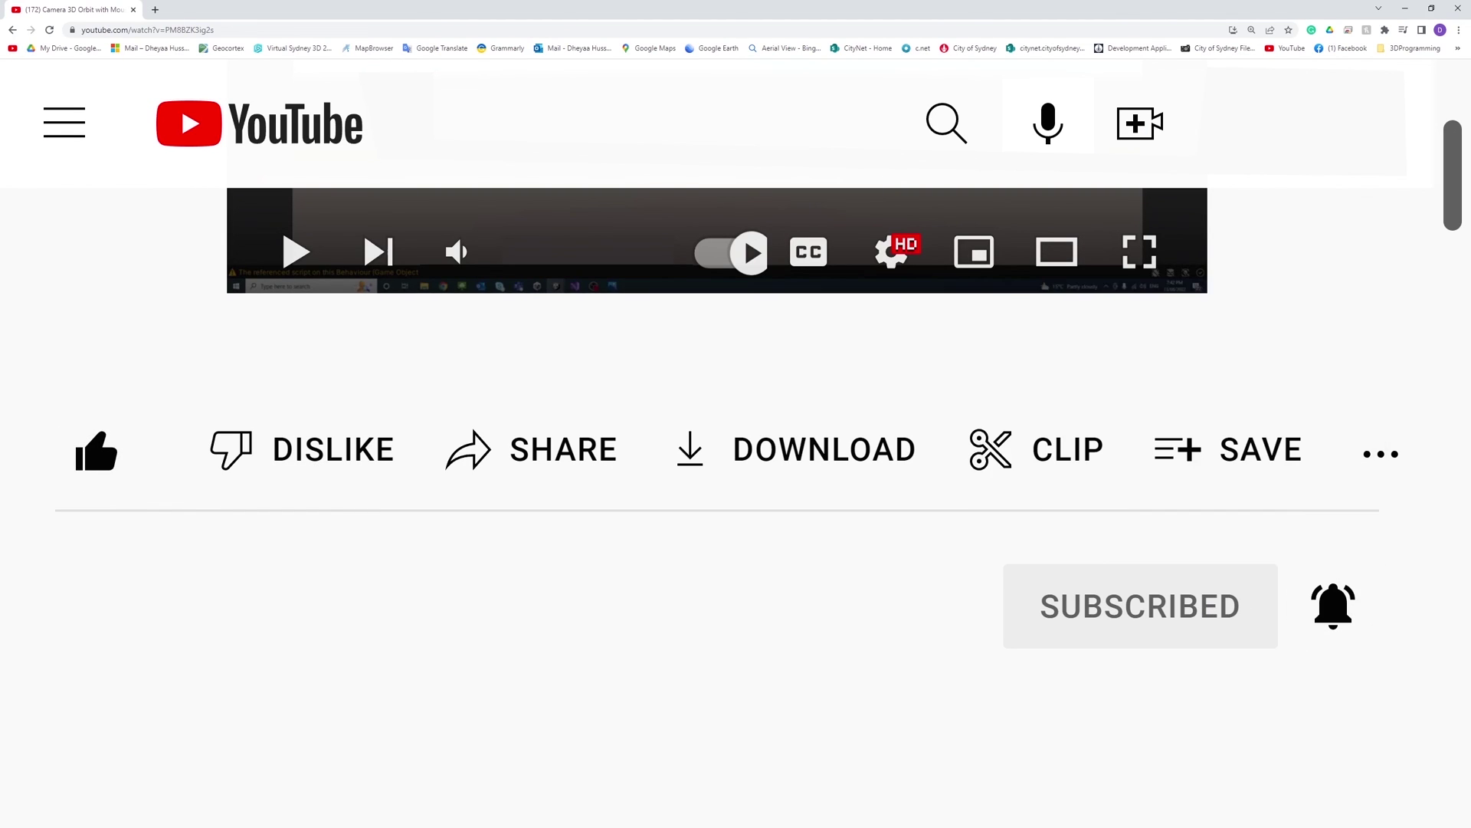